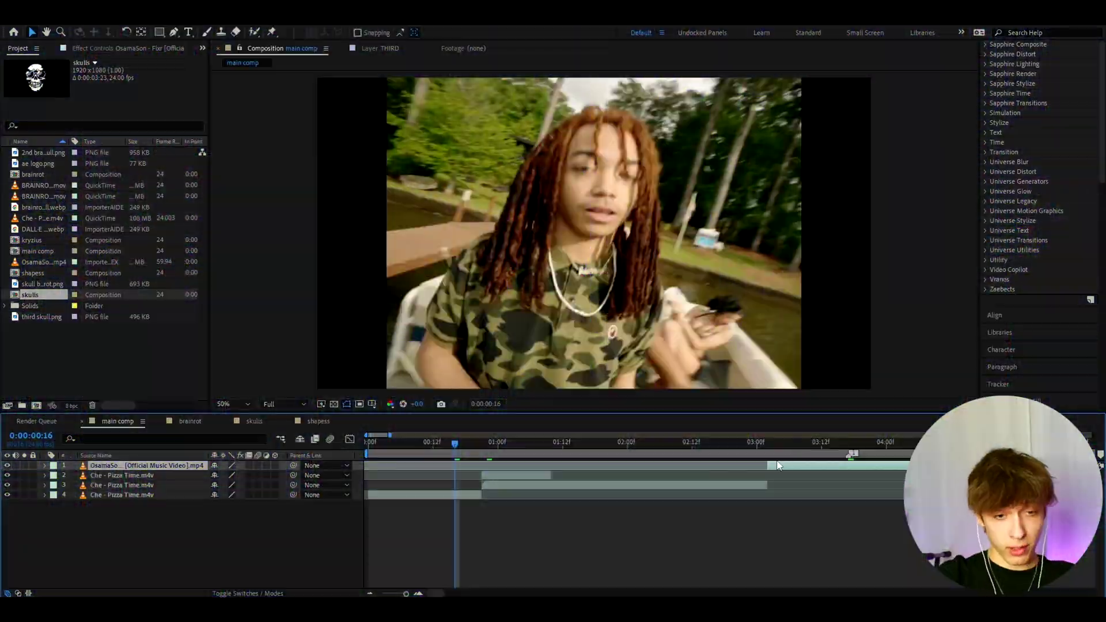
Add a new adjustment layer above the clips in main comp and set the preview resolution to Third.
{"action": "key", "text": "ctrl+alt+y"}
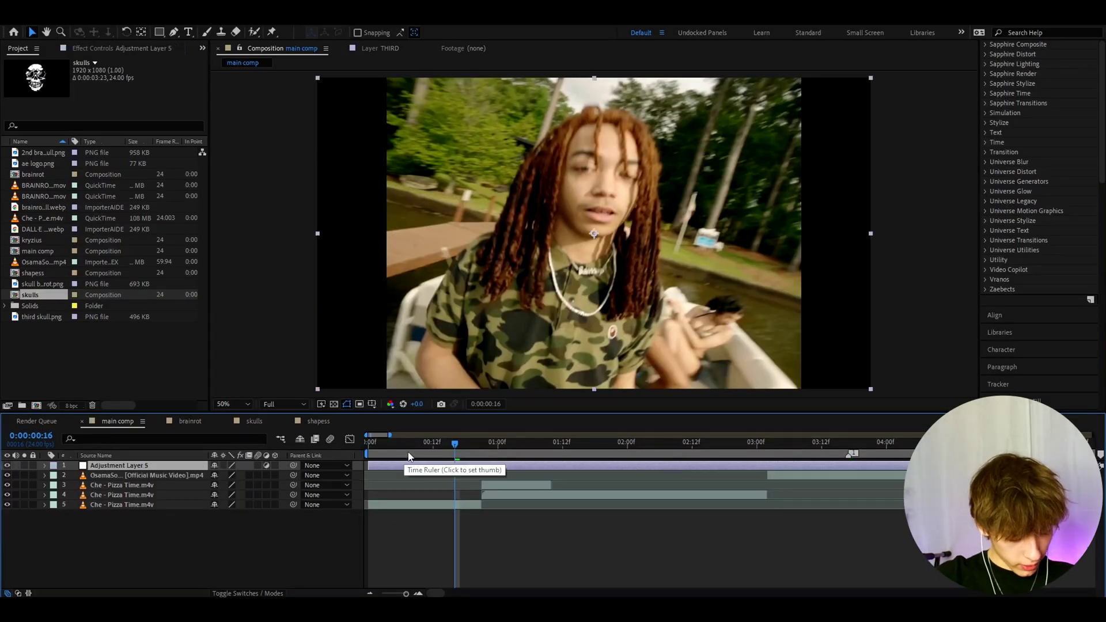
{"action": "left_click", "coordinate": [273, 399]}
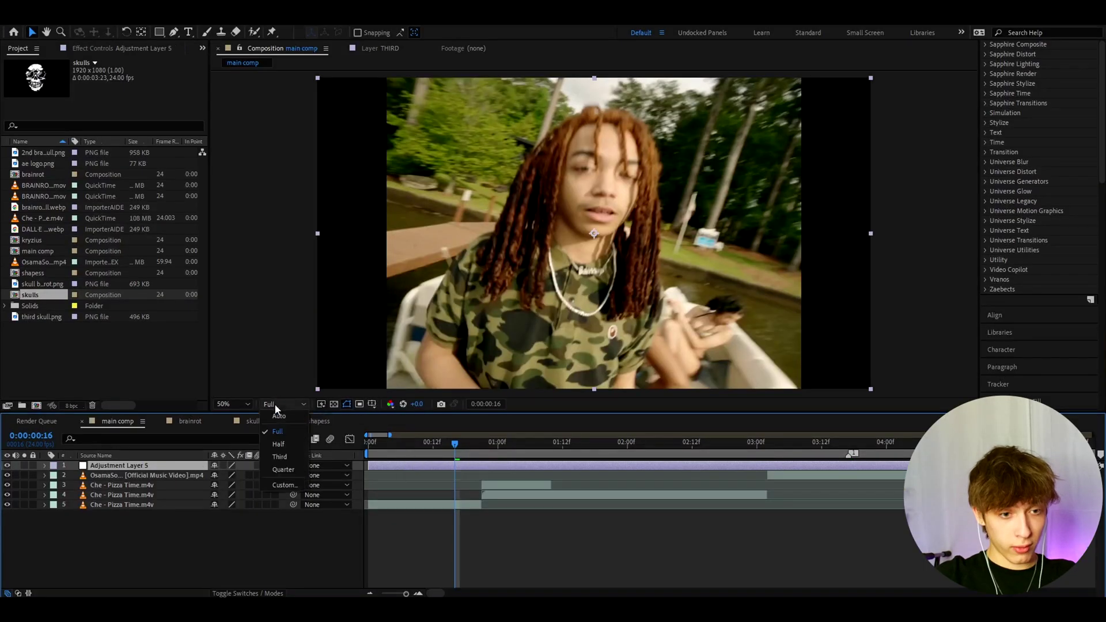
{"action": "left_click", "coordinate": [283, 457]}
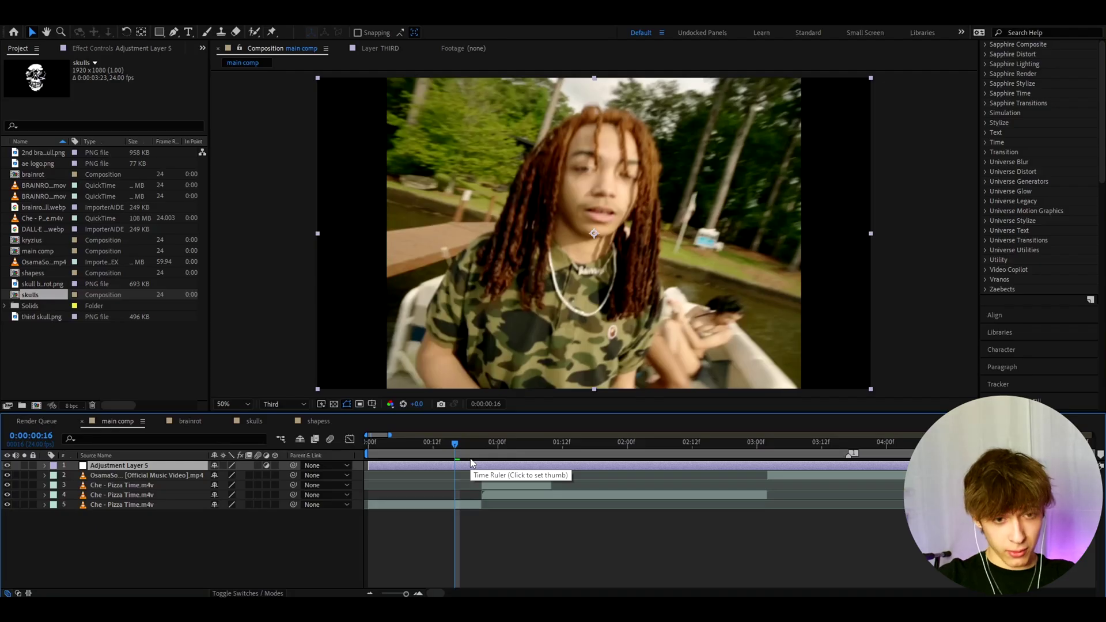
Apply the S_JpegDamage effect to the new adjustment layer and set its Quality to 0.1000.
{"action": "key", "text": "ctrl+space"}
{"action": "type", "text": "s_jpeg"}
{"action": "key", "text": "Return"}
{"action": "left_click_drag", "start_coordinate": [122, 142], "coordinate": [7, 155]}
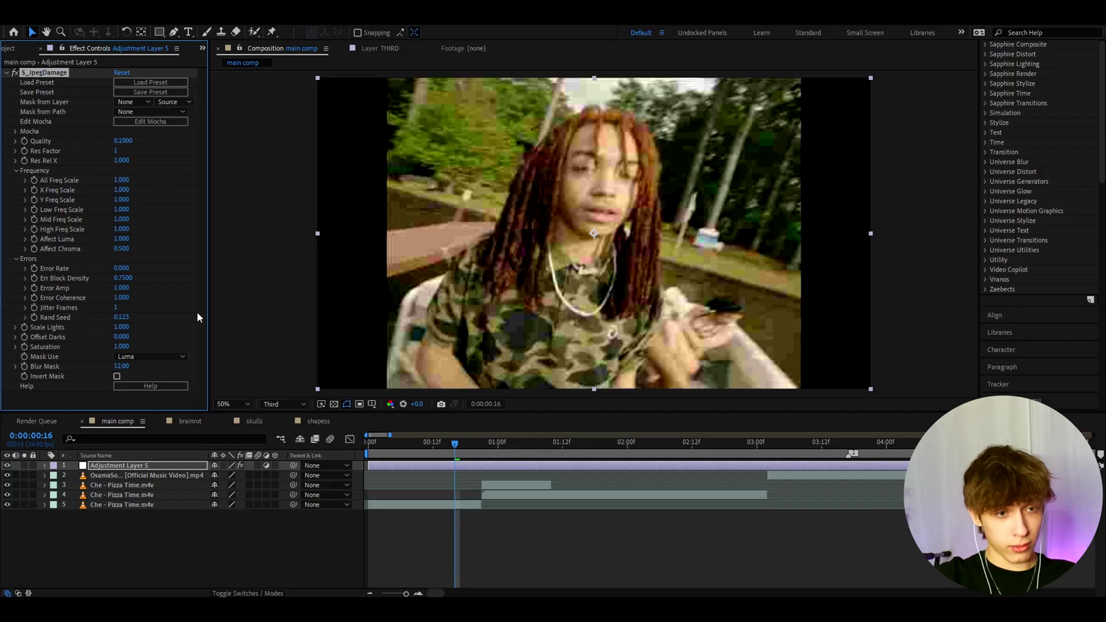
Add the S_Blur effect to the same adjustment layer with a Blur Amount of 4.
{"action": "key", "text": "ctrl+space"}
{"action": "type", "text": "s_bl"}
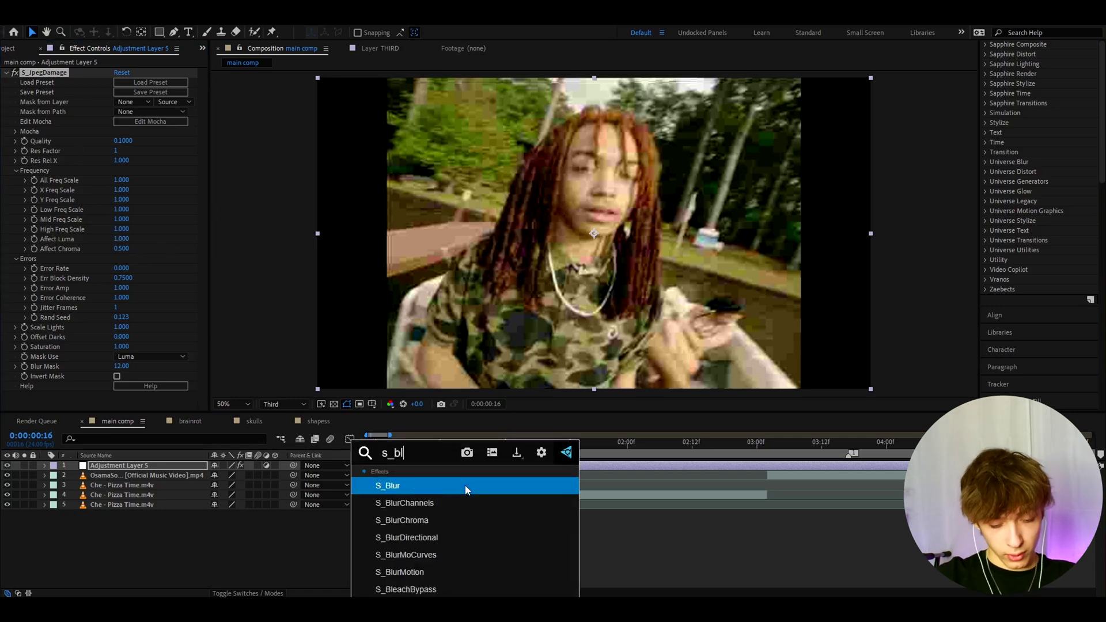
{"action": "key", "text": "Return"}
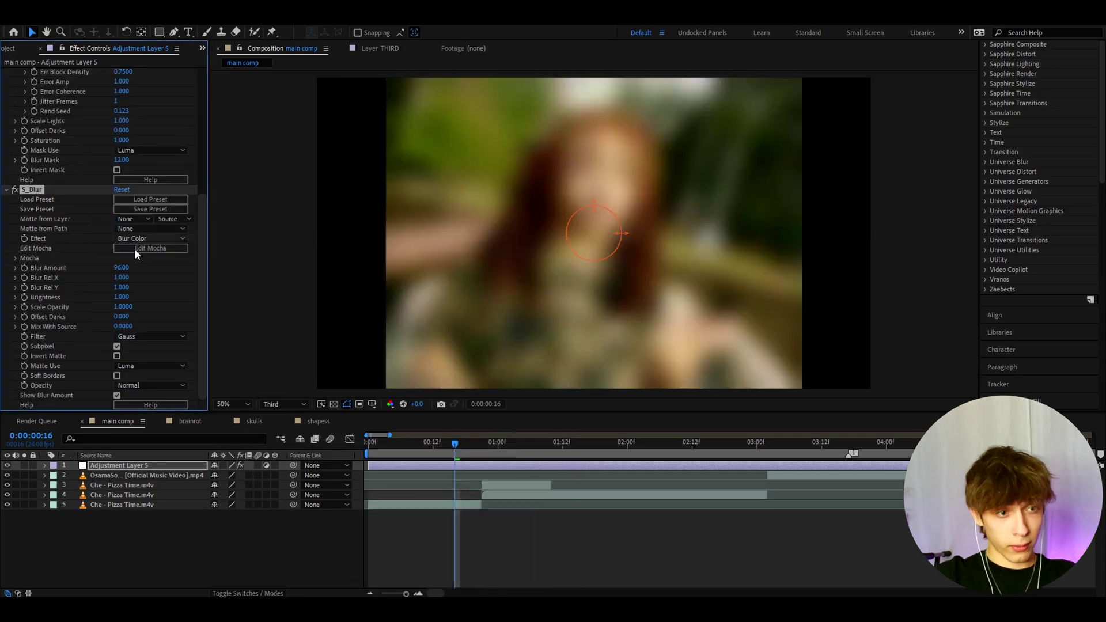
{"action": "type", "text": "4"}
{"action": "key", "text": "Return"}
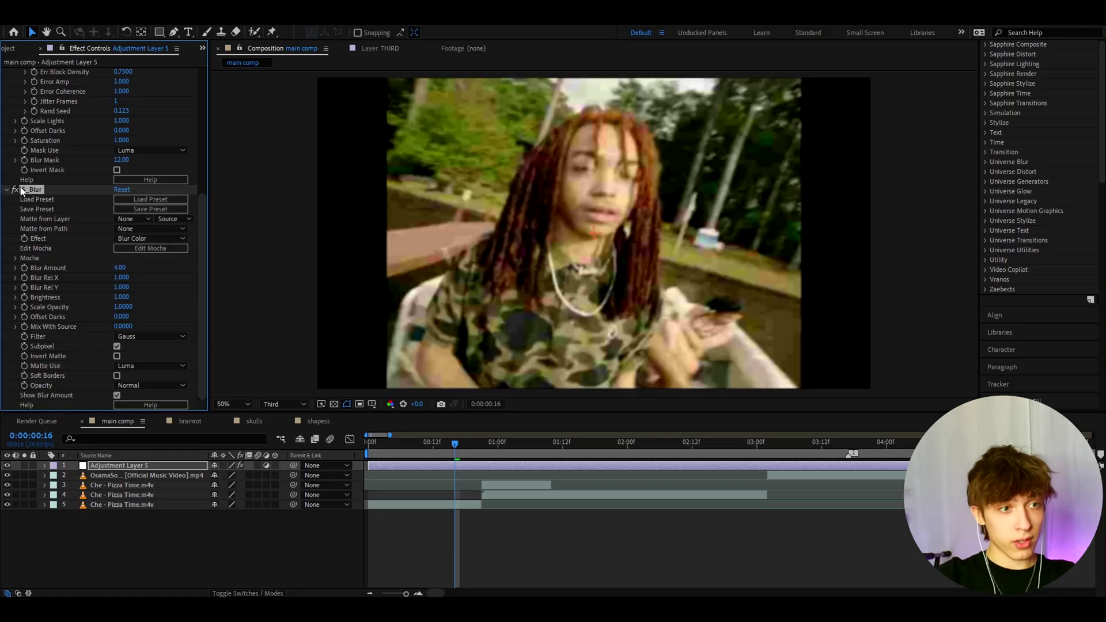
{"action": "left_click", "coordinate": [24, 203]}
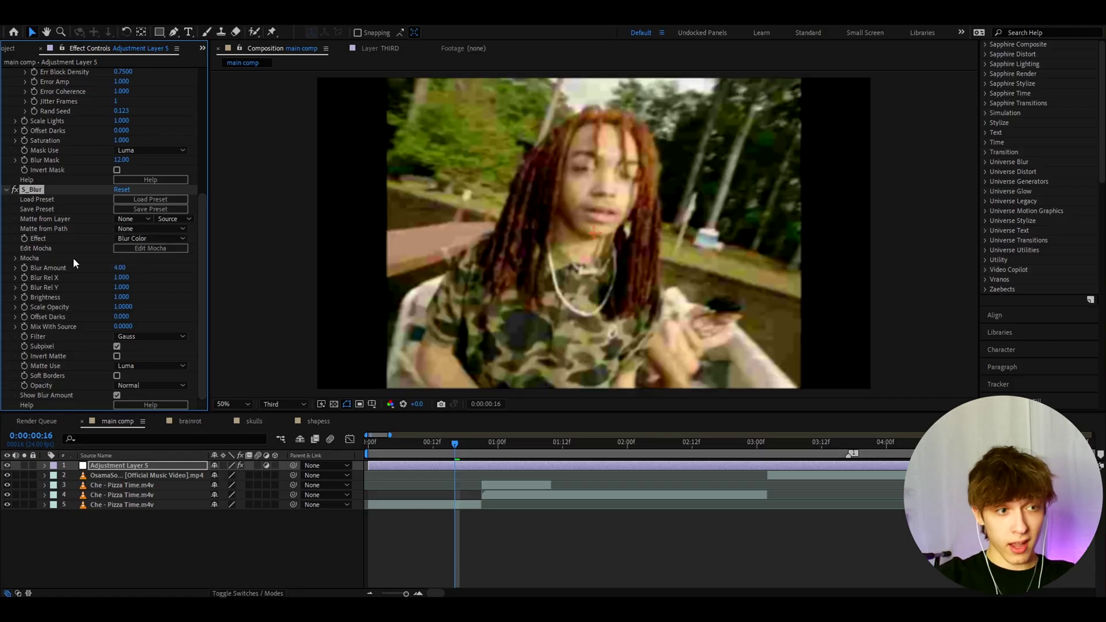
Save the adjustment layer's S_JpegDamage and S_Blur effects together as an animation preset named "brainrot cc".
{"action": "left_click_drag", "start_coordinate": [567, 452], "coordinate": [848, 452]}
{"action": "left_click", "coordinate": [417, 466]}
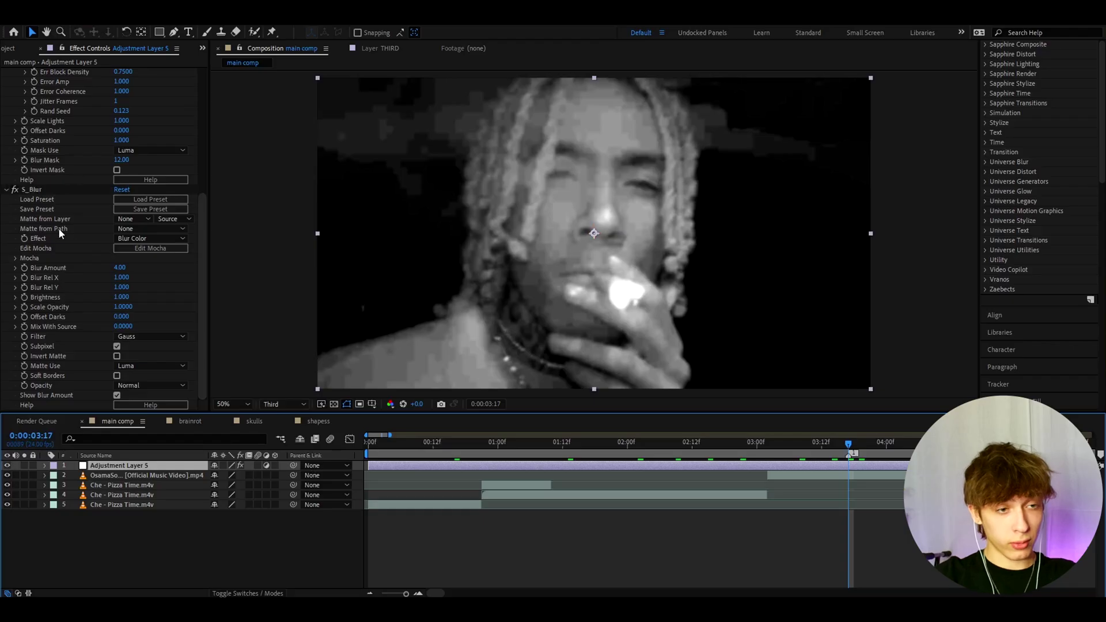
{"action": "scroll", "coordinate": [58, 228], "scroll_direction": "up", "scroll_amount": 5}
{"action": "left_click", "coordinate": [52, 74]}
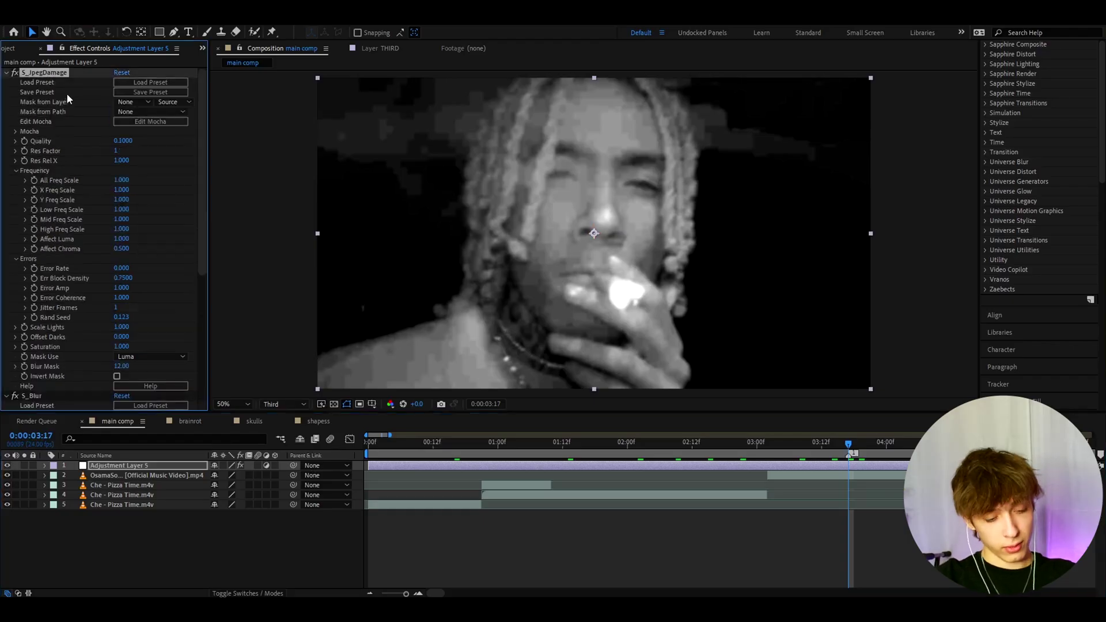
{"action": "right_click", "coordinate": [76, 86]}
{"action": "left_click", "coordinate": [190, 33]}
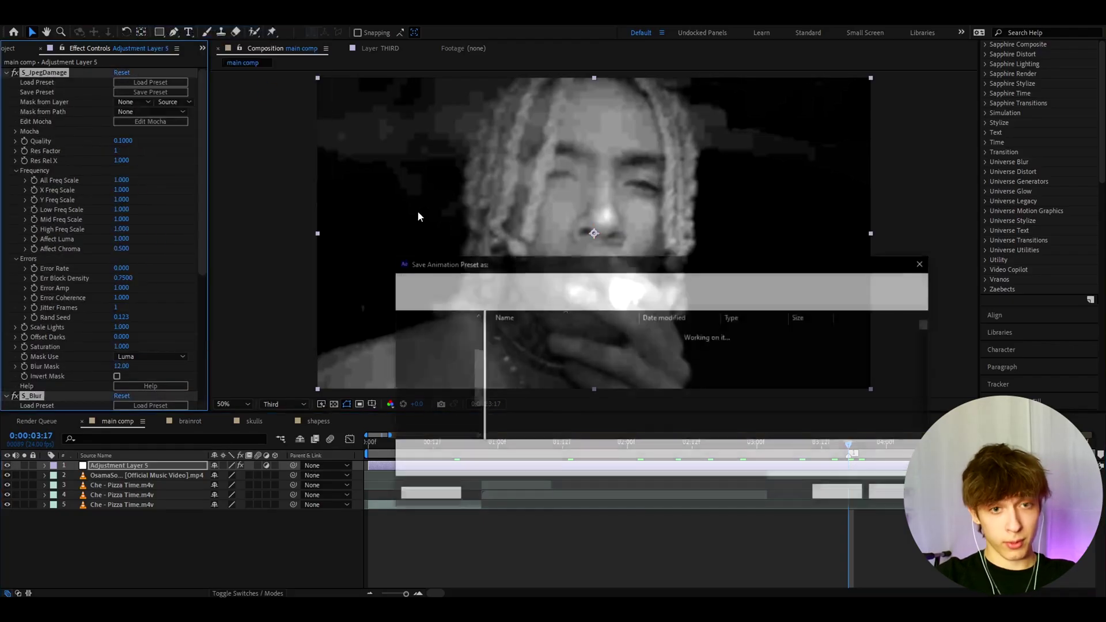
{"action": "type", "text": "brainrot cc"}
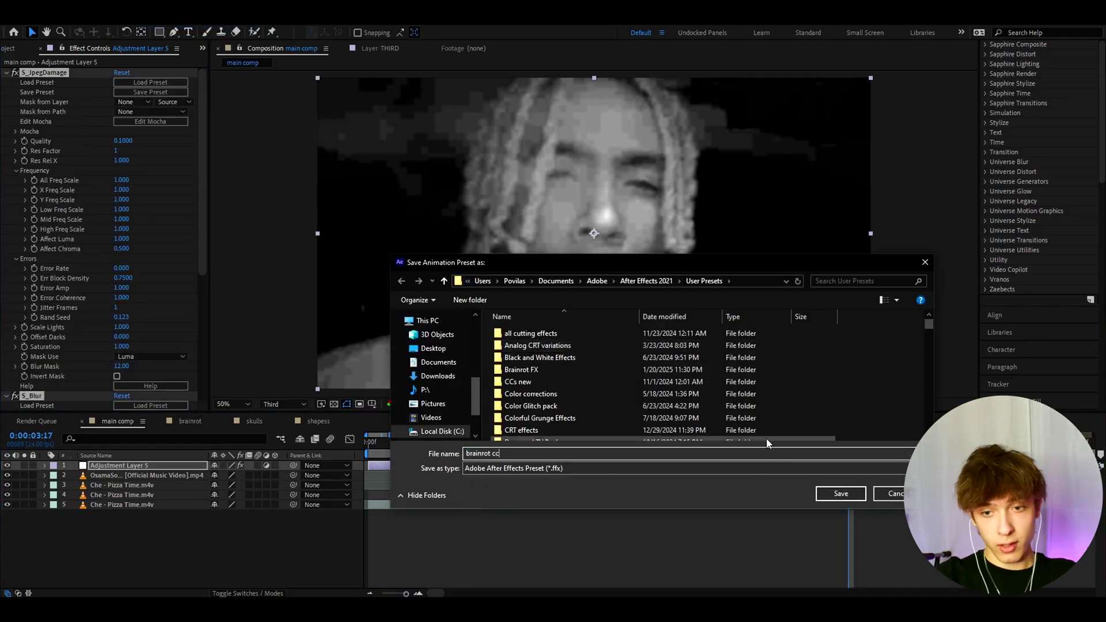
{"action": "left_click", "coordinate": [840, 494]}
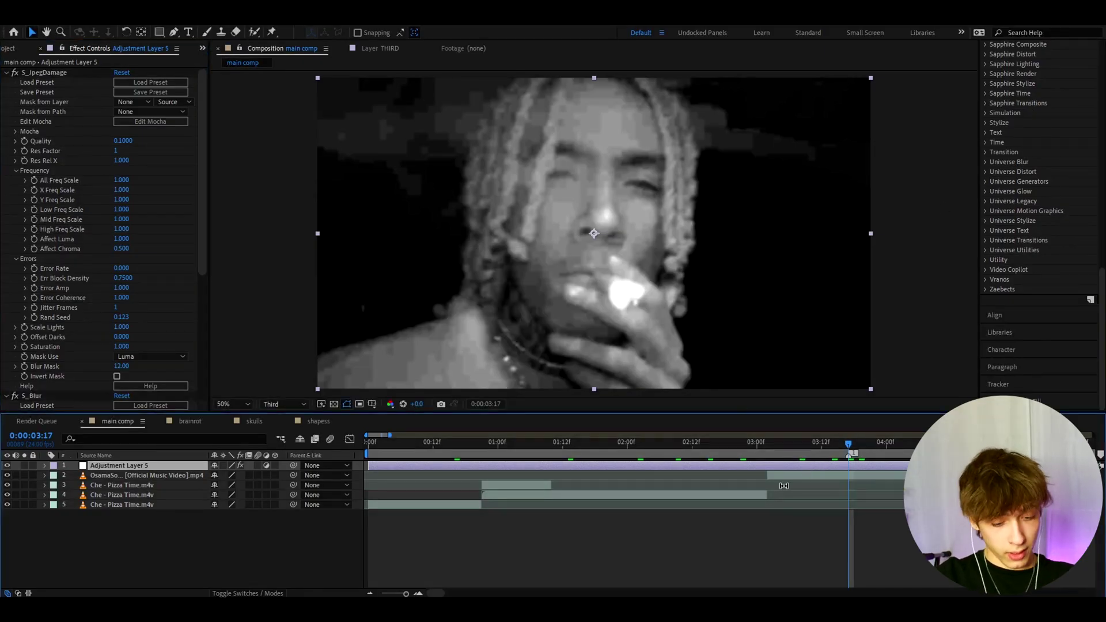
Create a second adjustment layer at the top of the layer stack and apply Motion Tile to it.
{"action": "key", "text": "ctrl+alt+y"}
{"action": "key", "text": "ctrl+space"}
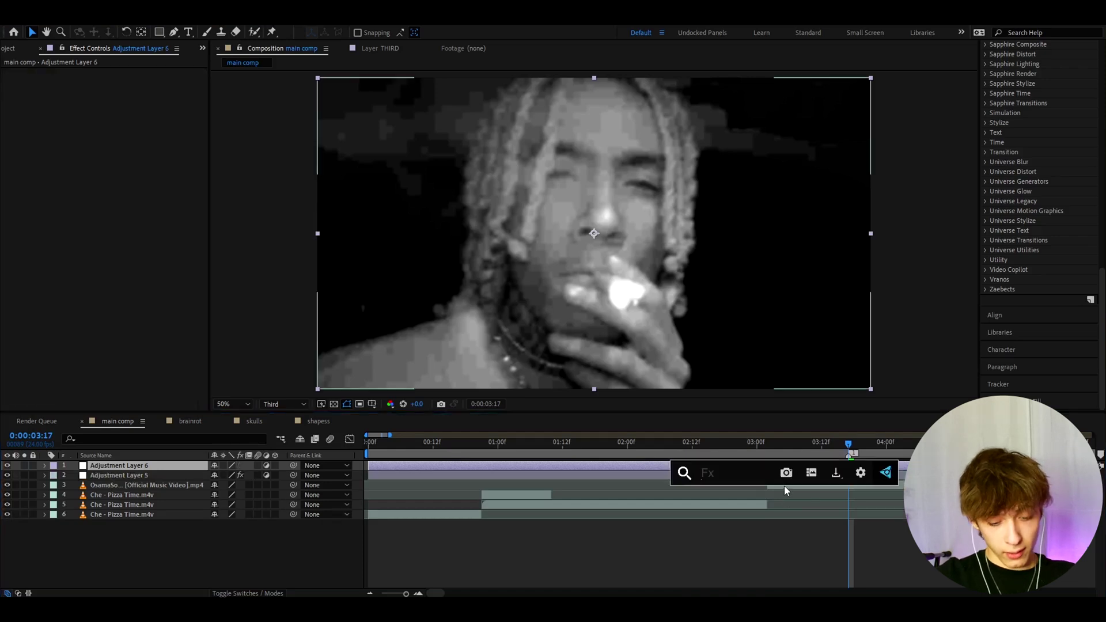
{"action": "type", "text": "motion"}
{"action": "left_click", "coordinate": [715, 503]}
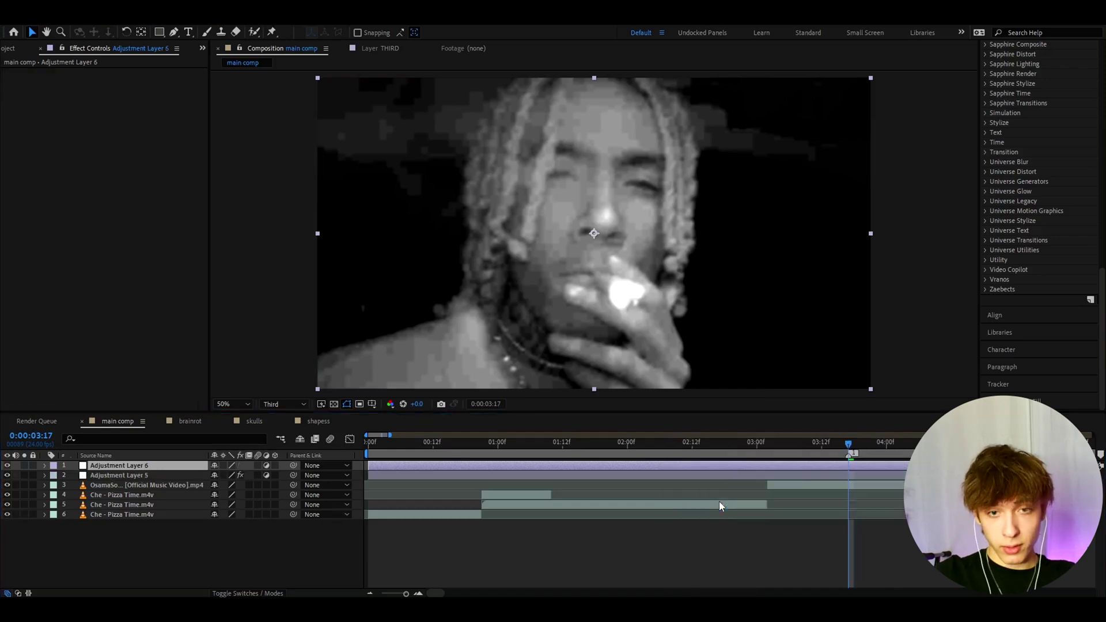
Set the Motion Tile Output Width to 75 and check the narrower frame on the footage.
{"action": "left_click", "coordinate": [121, 111]}
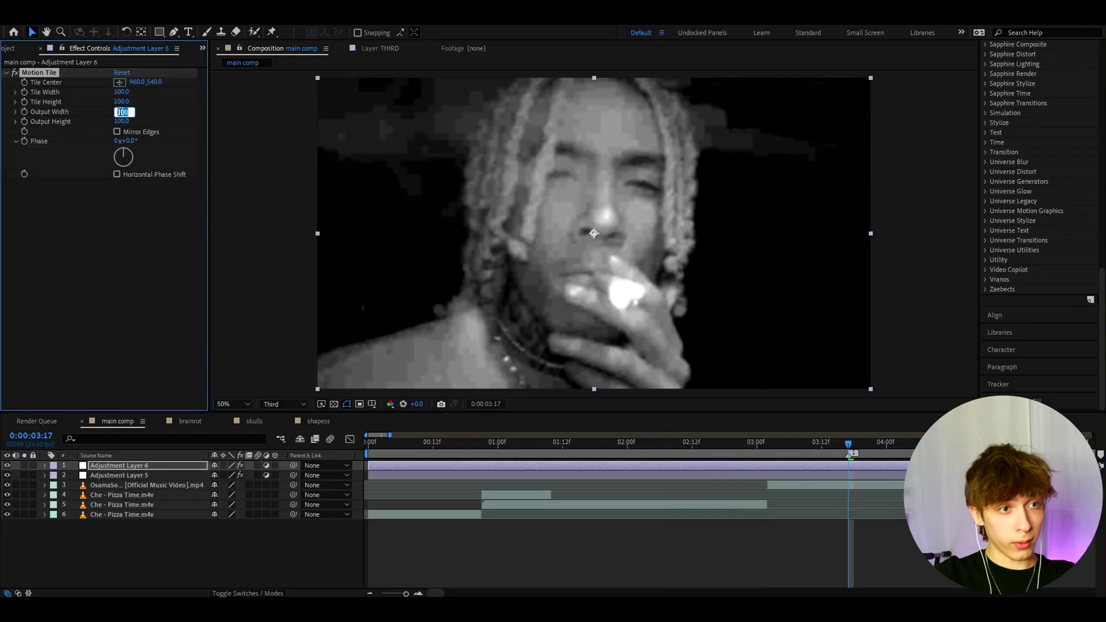
{"action": "type", "text": "75"}
{"action": "key", "text": "Return"}
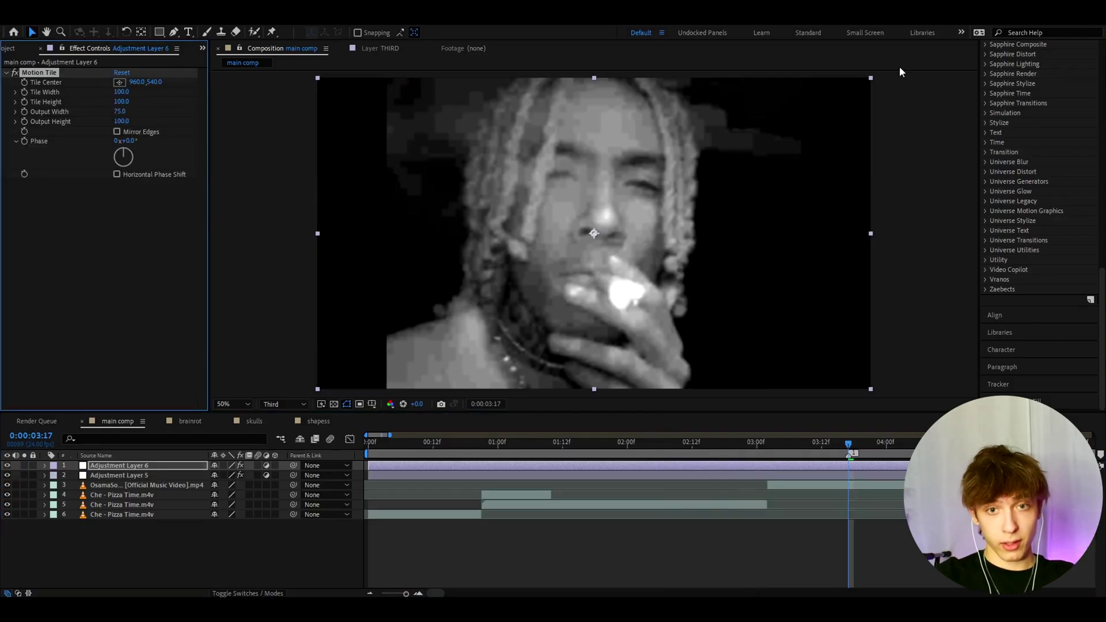
{"action": "left_click_drag", "start_coordinate": [535, 445], "coordinate": [519, 445]}
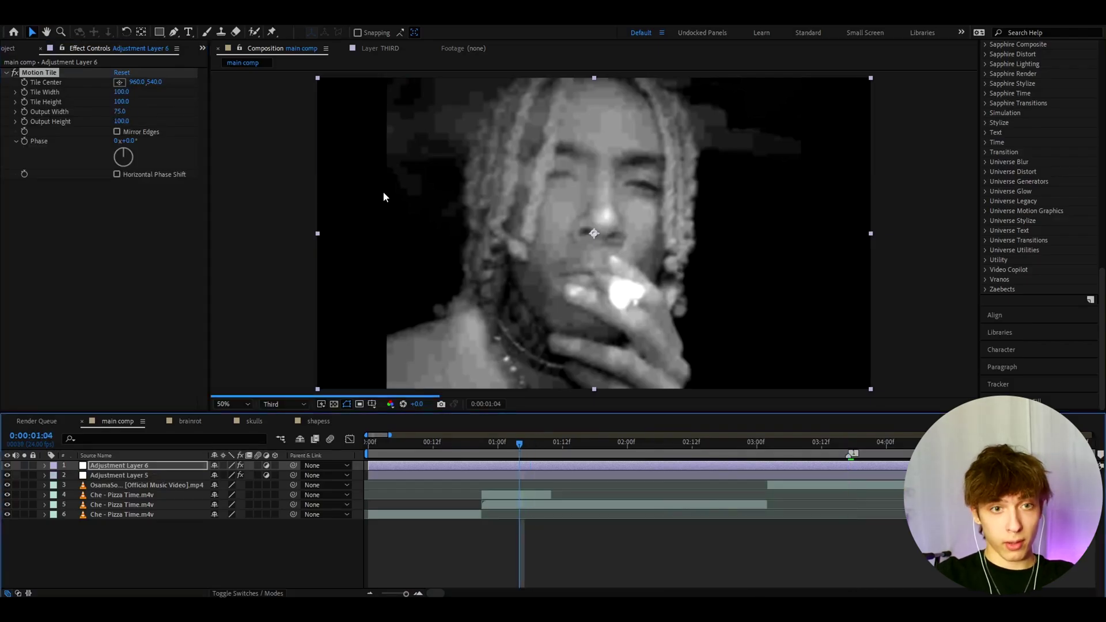
{"action": "left_click", "coordinate": [848, 443]}
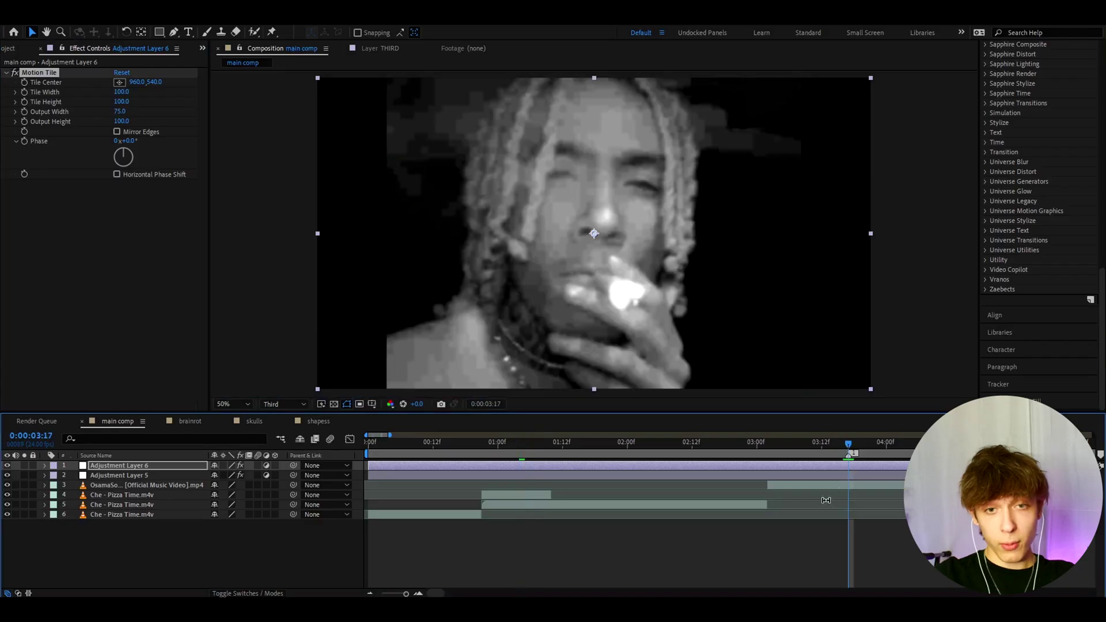
With no layer selected, draw a rectangle shape just inside the edges of the cropped footage on a new shape layer.
{"action": "left_click", "coordinate": [844, 486]}
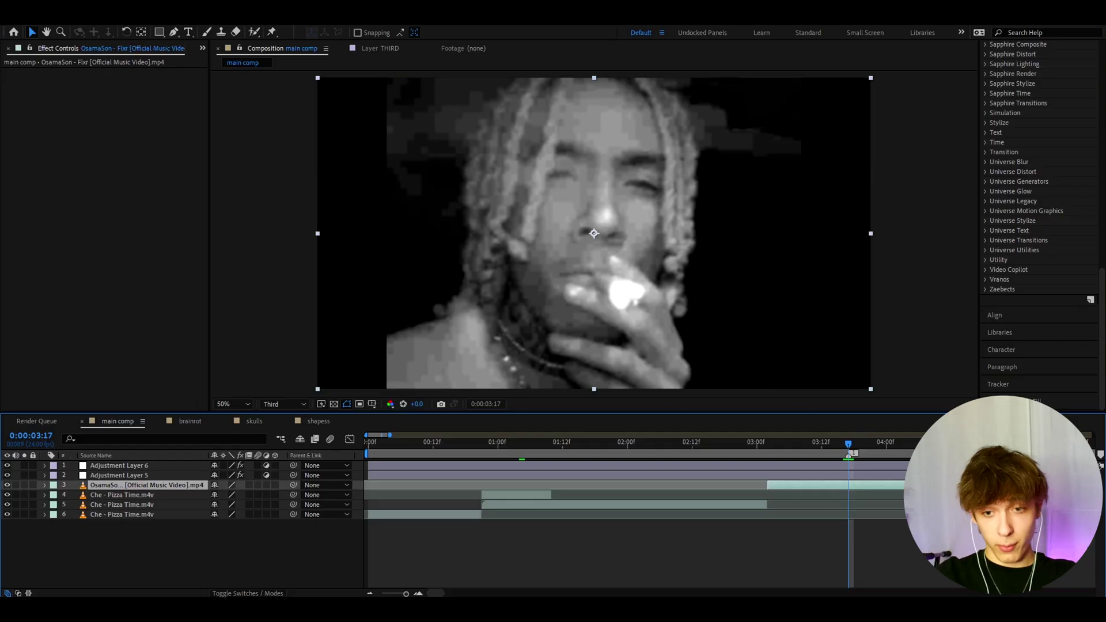
{"action": "left_click_drag", "start_coordinate": [848, 445], "coordinate": [848, 444]}
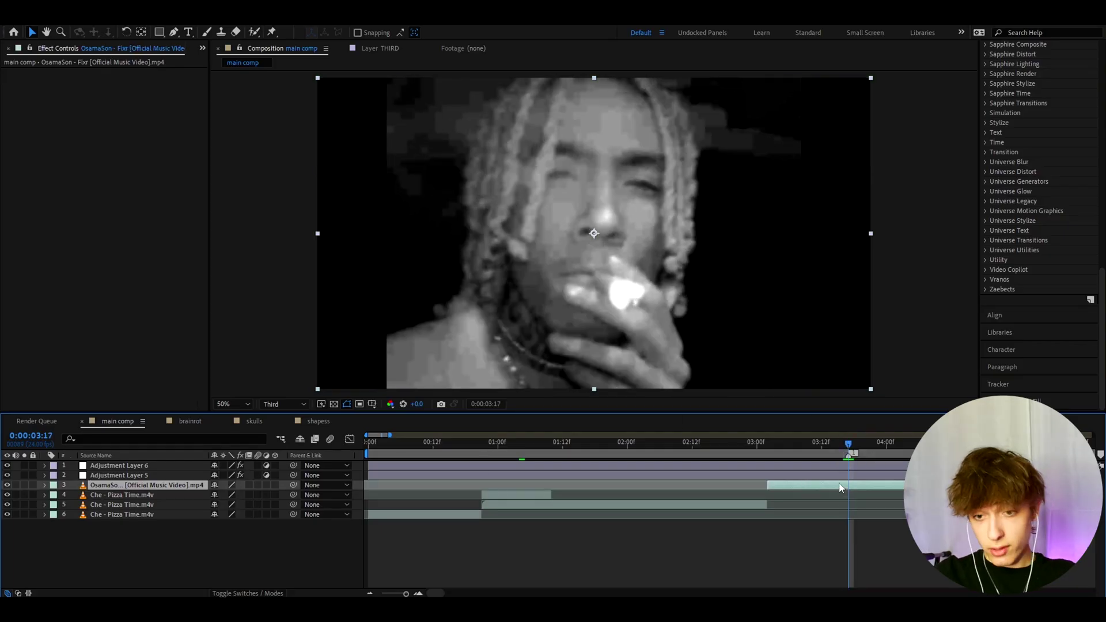
{"action": "left_click", "coordinate": [158, 31]}
{"action": "left_click", "coordinate": [478, 130]}
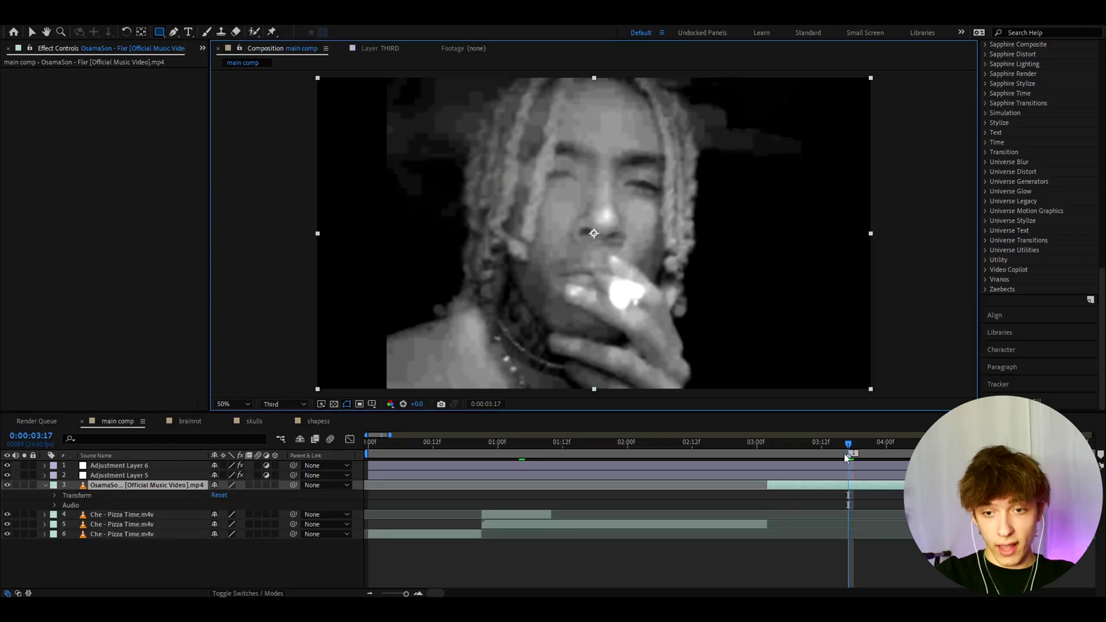
{"action": "left_click", "coordinate": [825, 561]}
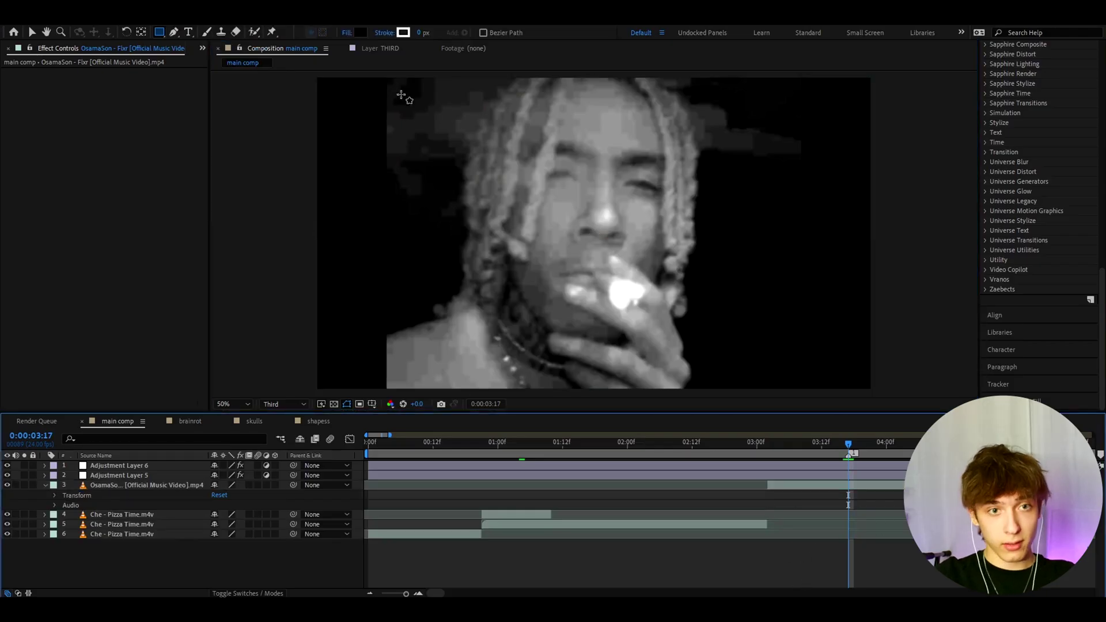
{"action": "left_click_drag", "start_coordinate": [396, 82], "coordinate": [794, 374]}
Give the rectangle a 15 px stroke coloured black (000000).
{"action": "left_click", "coordinate": [433, 33]}
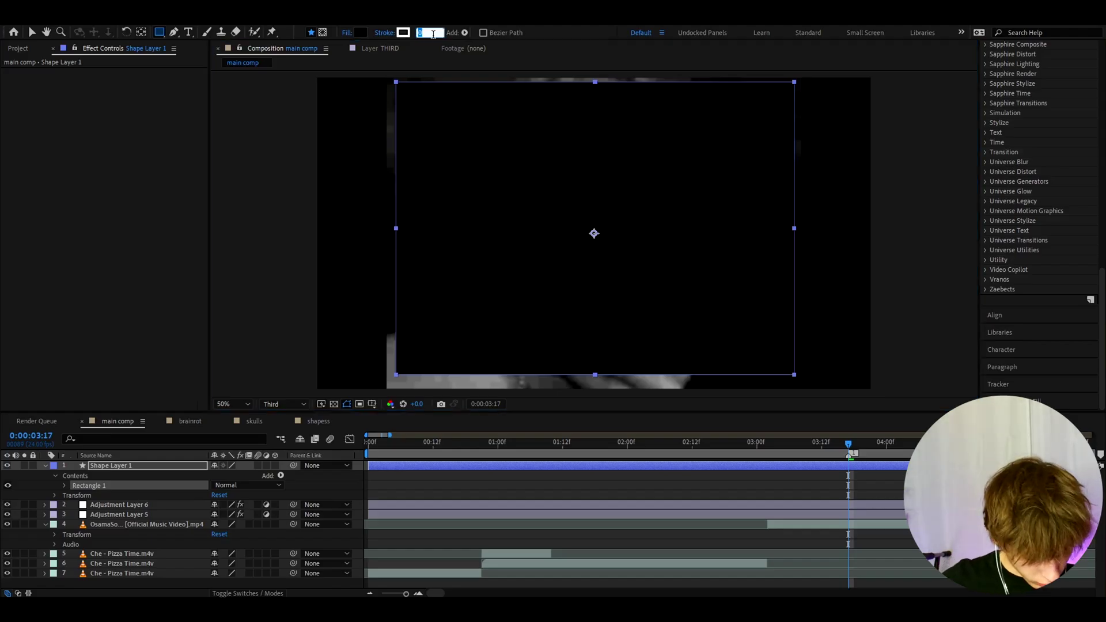
{"action": "type", "text": "15"}
{"action": "key", "text": "Return"}
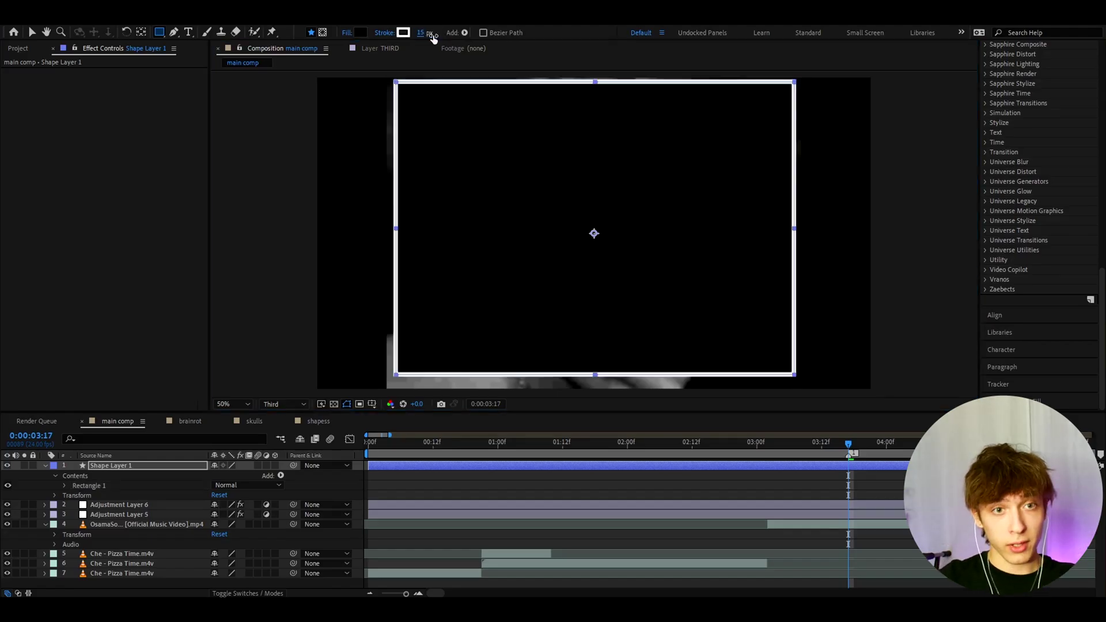
{"action": "left_click", "coordinate": [405, 34]}
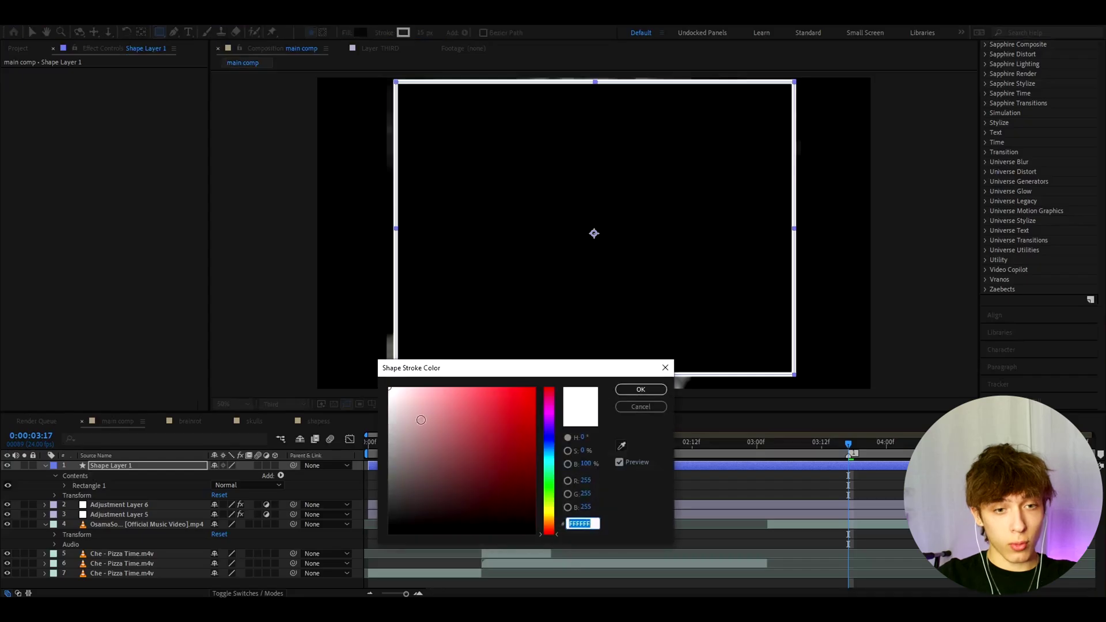
{"action": "type", "text": "000000"}
{"action": "left_click", "coordinate": [634, 392]}
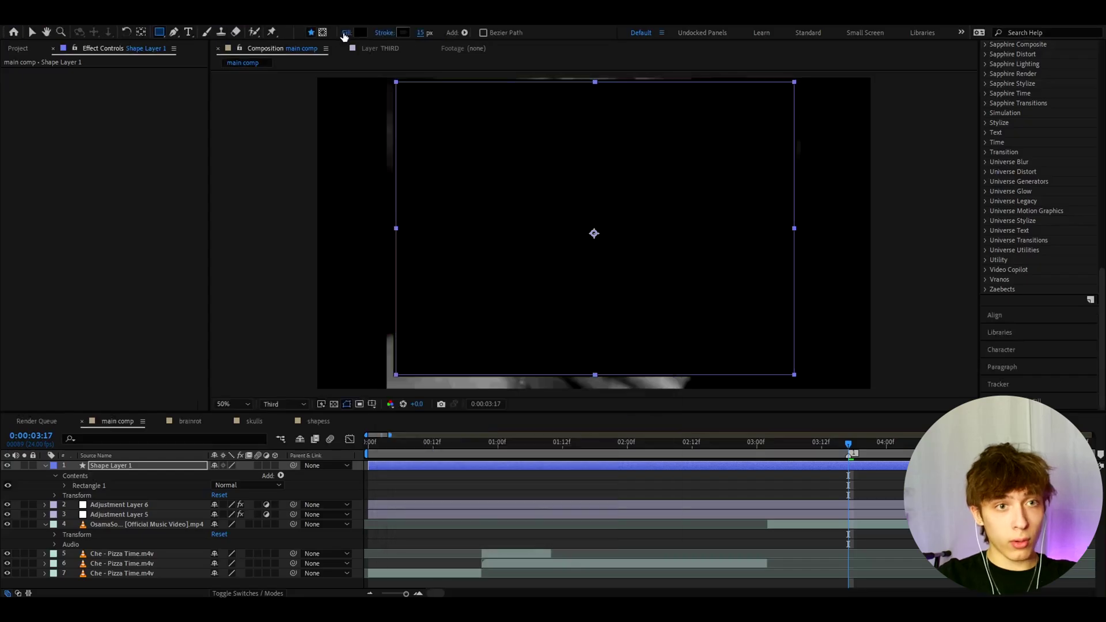
Set the rectangle's fill to None so only its outline is drawn.
{"action": "left_click", "coordinate": [346, 32]}
{"action": "left_click", "coordinate": [474, 269]}
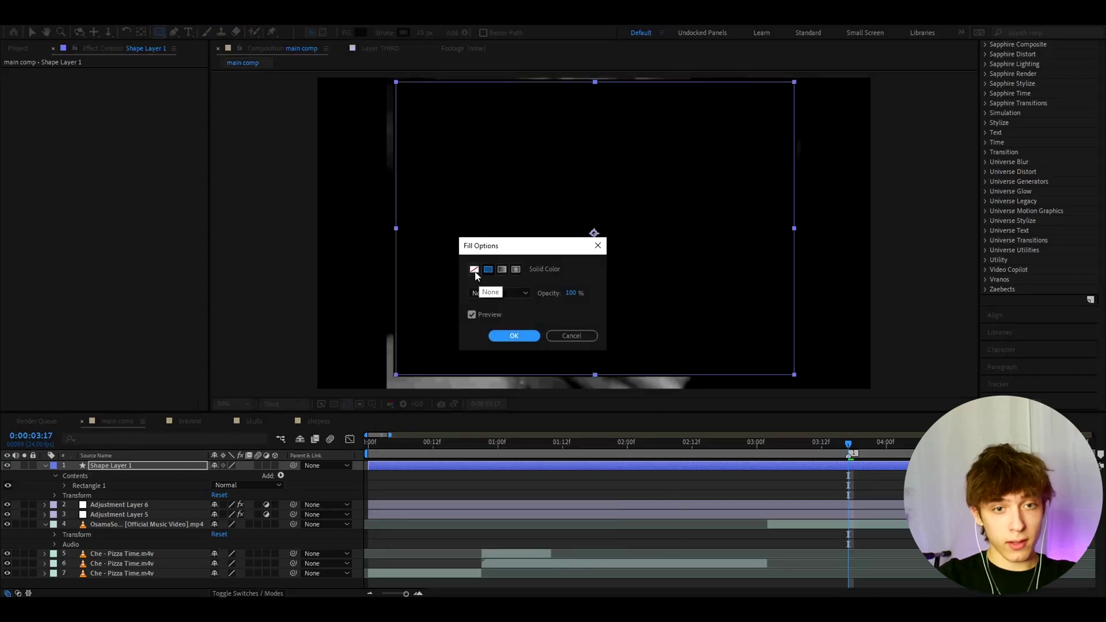
{"action": "left_click", "coordinate": [514, 336]}
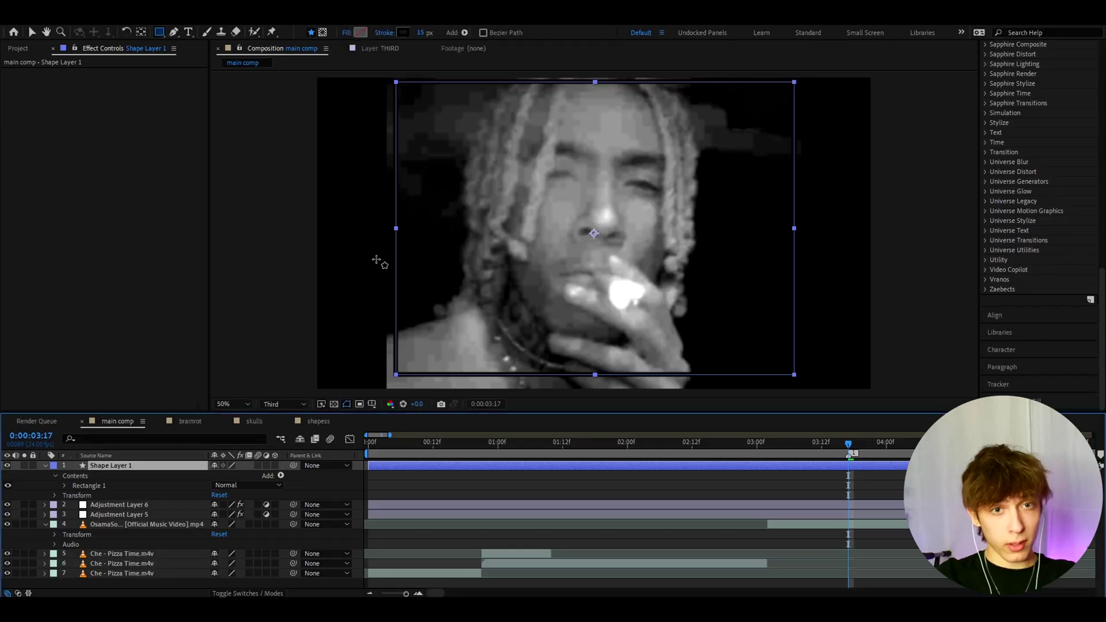
Centre the shape layer's anchor point on the rectangle and align the layer horizontally and vertically to the composition centre.
{"action": "left_click", "coordinate": [141, 32]}
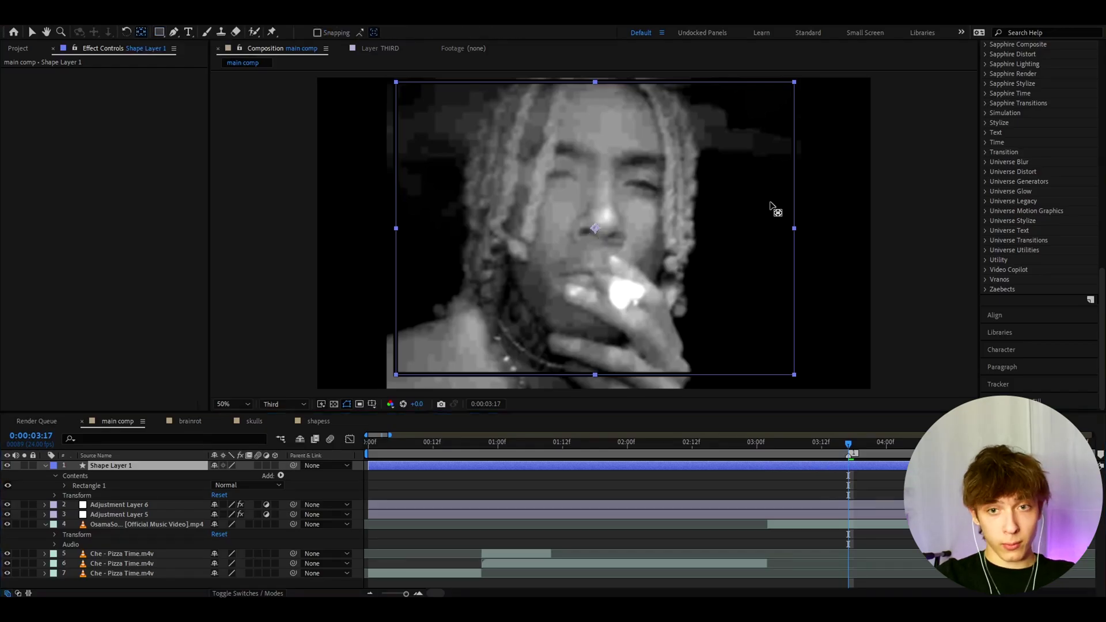
{"action": "left_click", "coordinate": [1005, 318]}
{"action": "left_click", "coordinate": [1011, 146]}
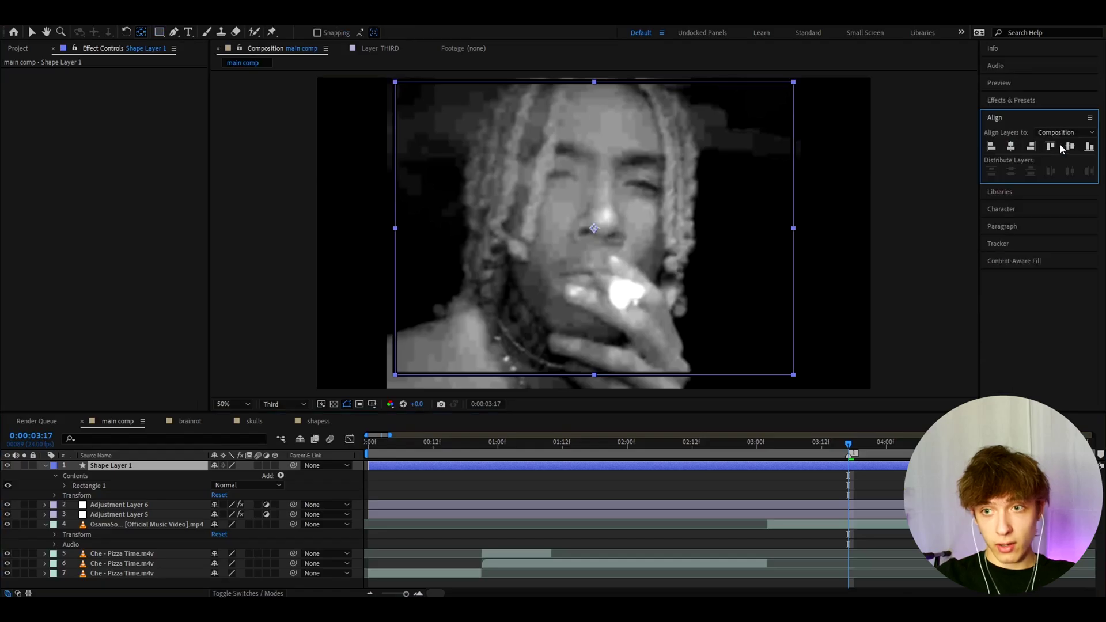
{"action": "left_click", "coordinate": [1069, 146]}
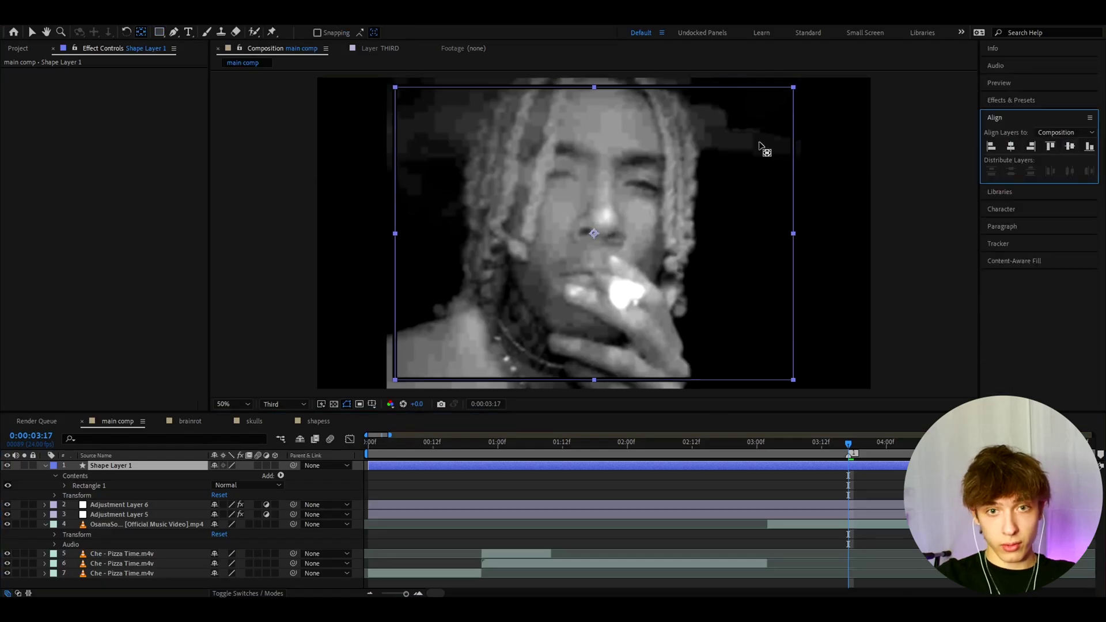
{"action": "left_click", "coordinate": [32, 32]}
Duplicate the black rectangle outline layer and set the duplicate's stroke colour to white (FFFFFF).
{"action": "left_click", "coordinate": [845, 471]}
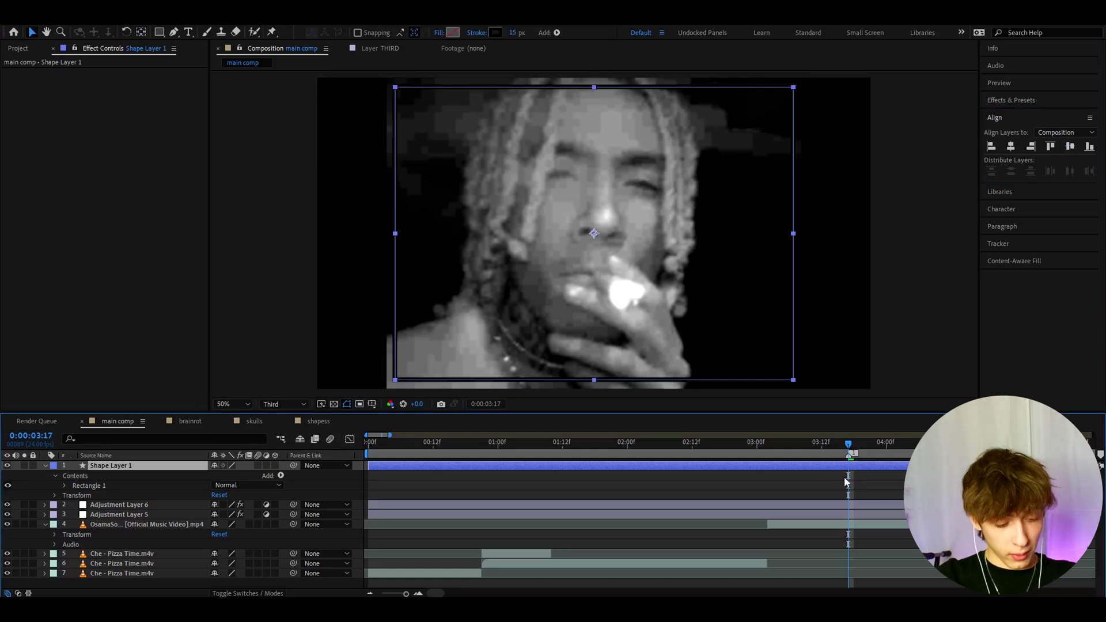
{"action": "key", "text": "ctrl+d"}
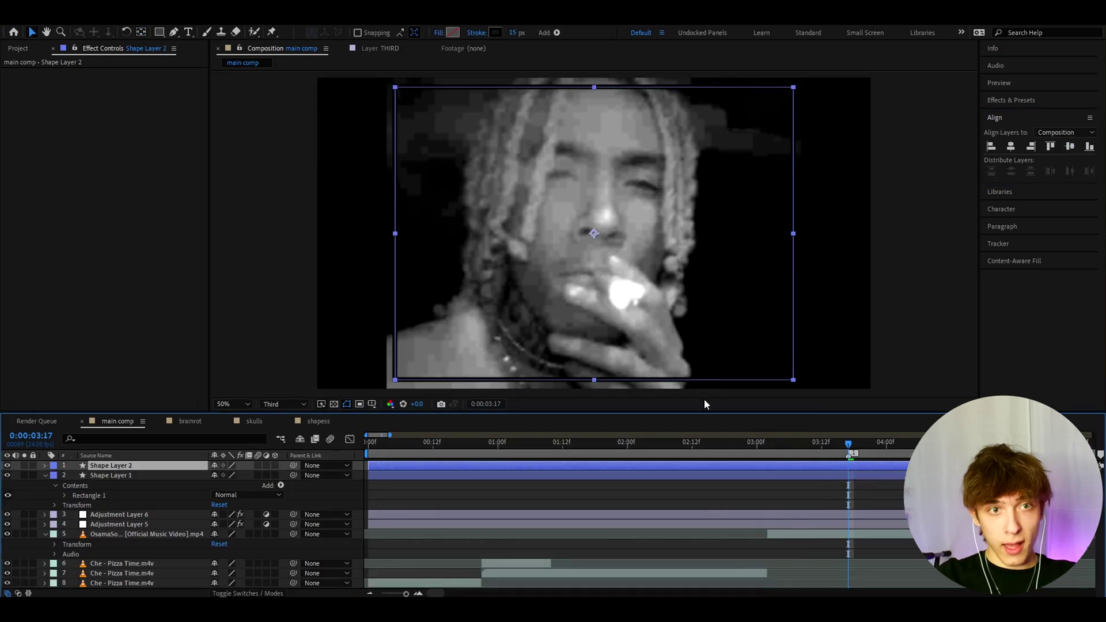
{"action": "left_click", "coordinate": [495, 33]}
{"action": "left_click", "coordinate": [390, 389]}
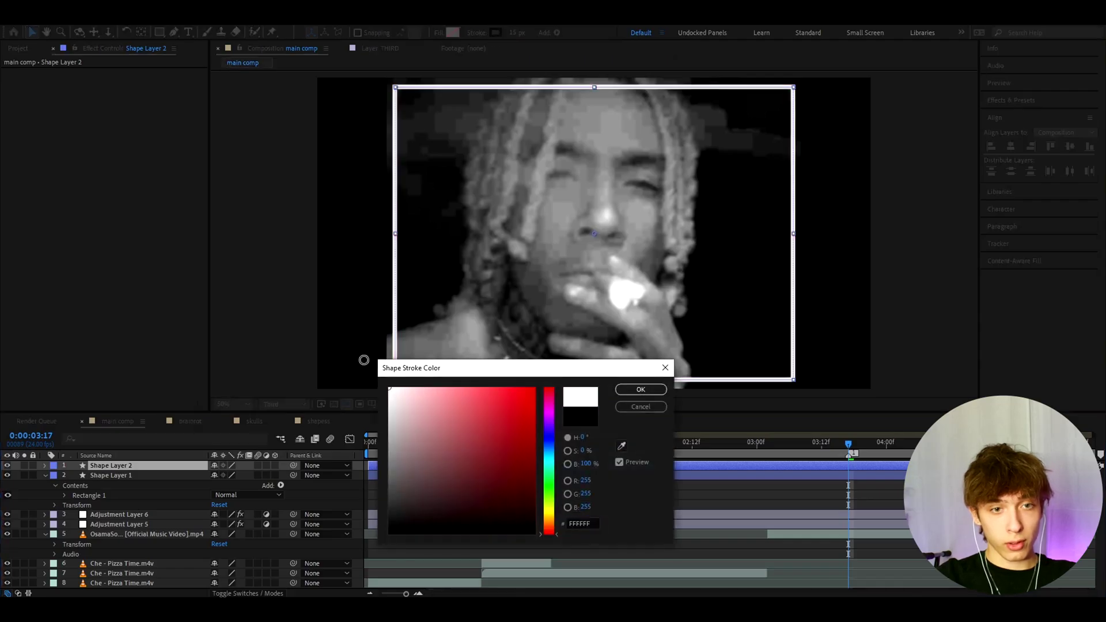
{"action": "left_click", "coordinate": [620, 390]}
Set the white outline's stroke width to 2 px and deselect all layers.
{"action": "left_click", "coordinate": [512, 33]}
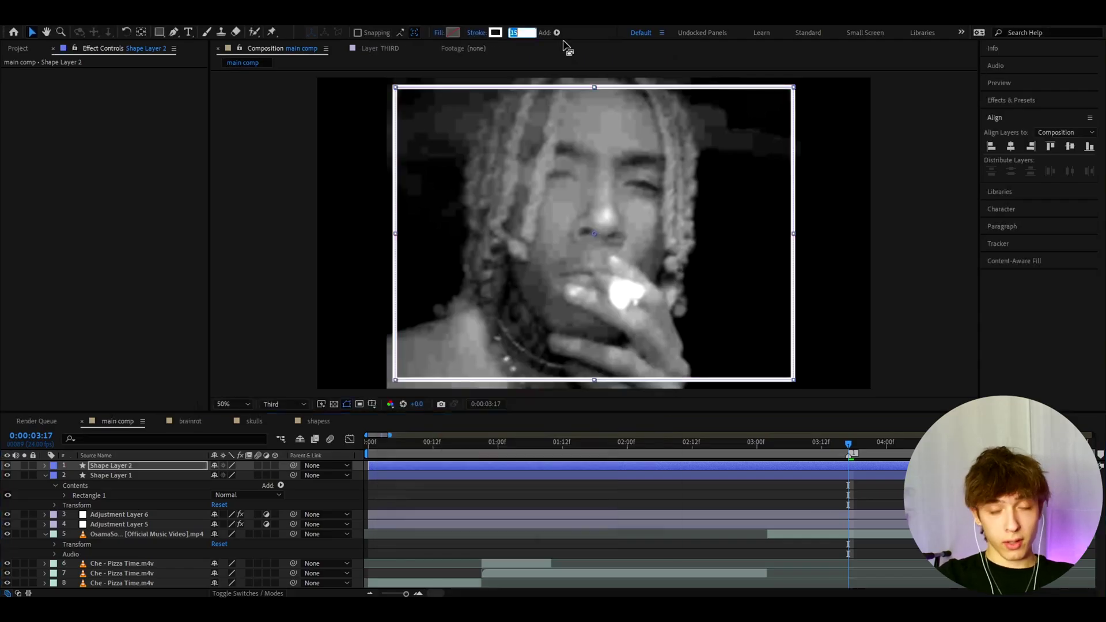
{"action": "type", "text": "5"}
{"action": "key", "text": "Return"}
{"action": "left_click", "coordinate": [900, 375]}
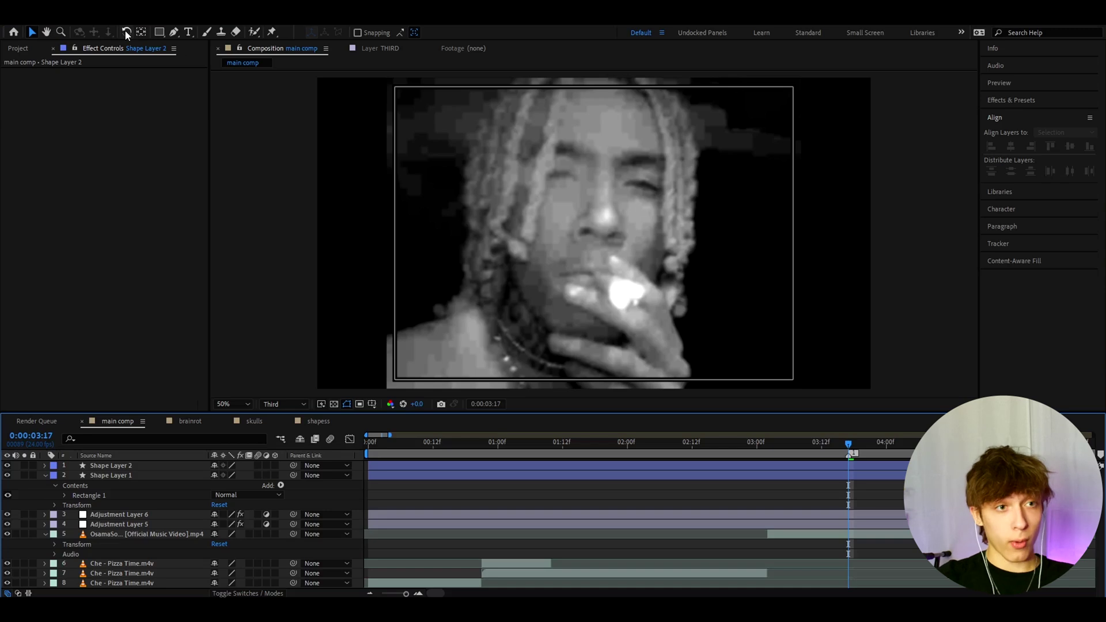
With the Pen tool, start a jagged zigzag path on a new shape layer, up the frame's upper left side and along its top edge.
{"action": "left_click", "coordinate": [173, 32]}
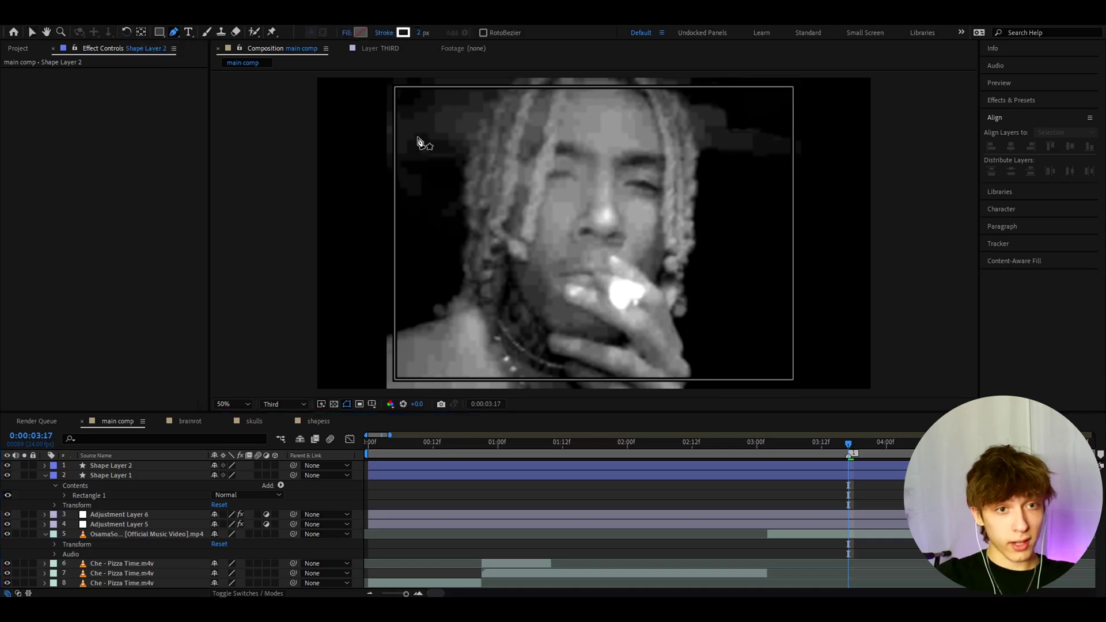
{"action": "left_click", "coordinate": [392, 170]}
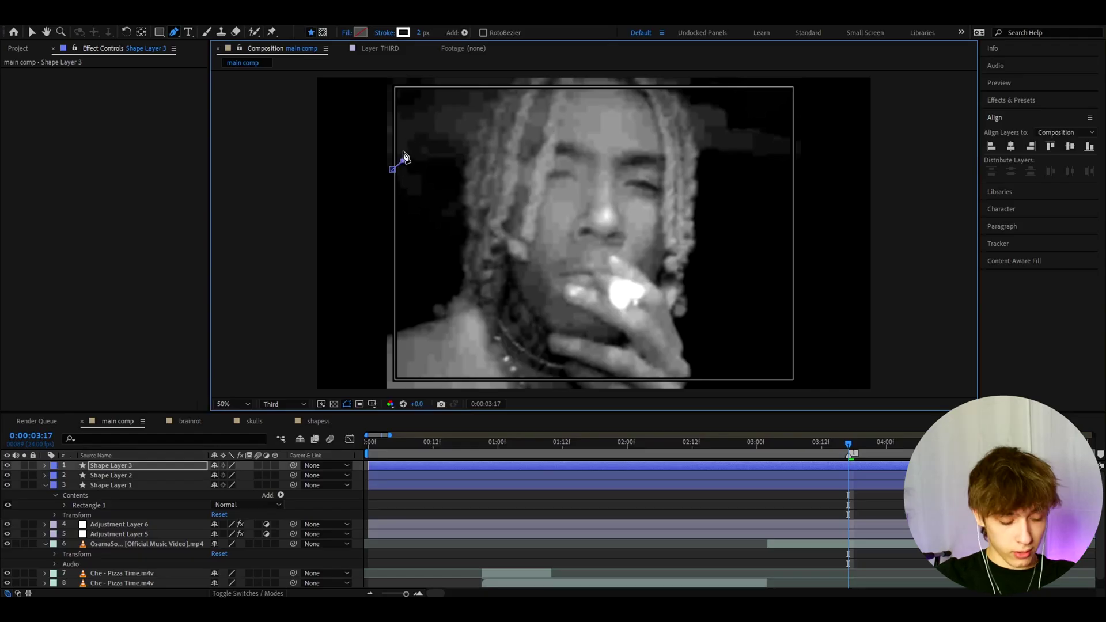
{"action": "left_click", "coordinate": [402, 160]}
{"action": "left_click", "coordinate": [399, 149]}
{"action": "left_click", "coordinate": [405, 136]}
{"action": "left_click", "coordinate": [399, 123]}
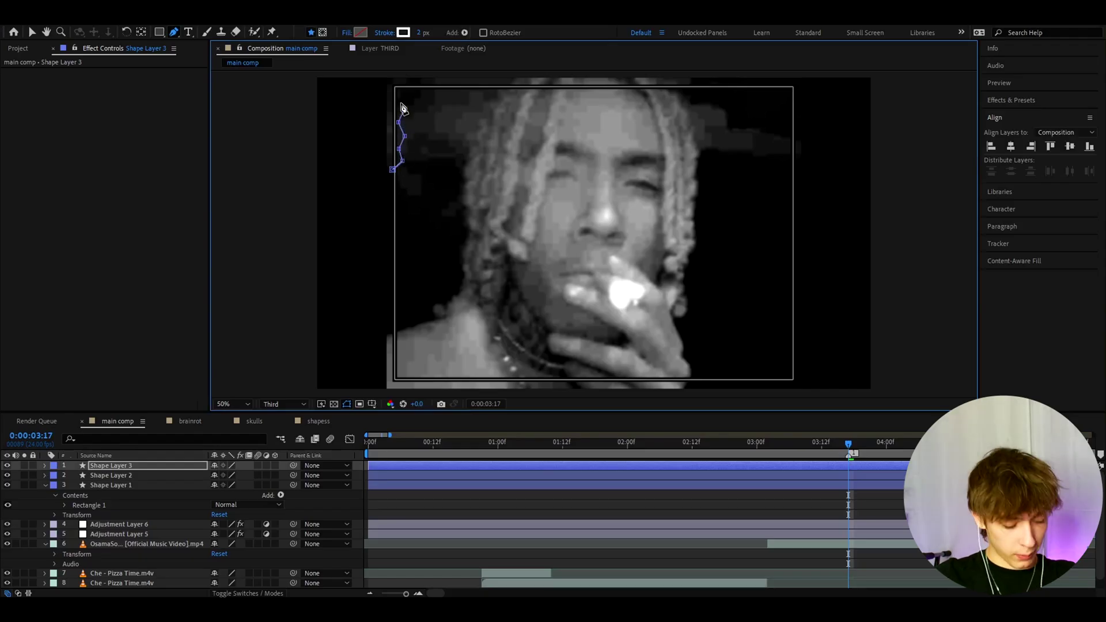
{"action": "left_click", "coordinate": [404, 108]}
{"action": "left_click", "coordinate": [397, 91]}
{"action": "left_click", "coordinate": [406, 91]}
{"action": "left_click", "coordinate": [421, 89]}
{"action": "left_click", "coordinate": [433, 94]}
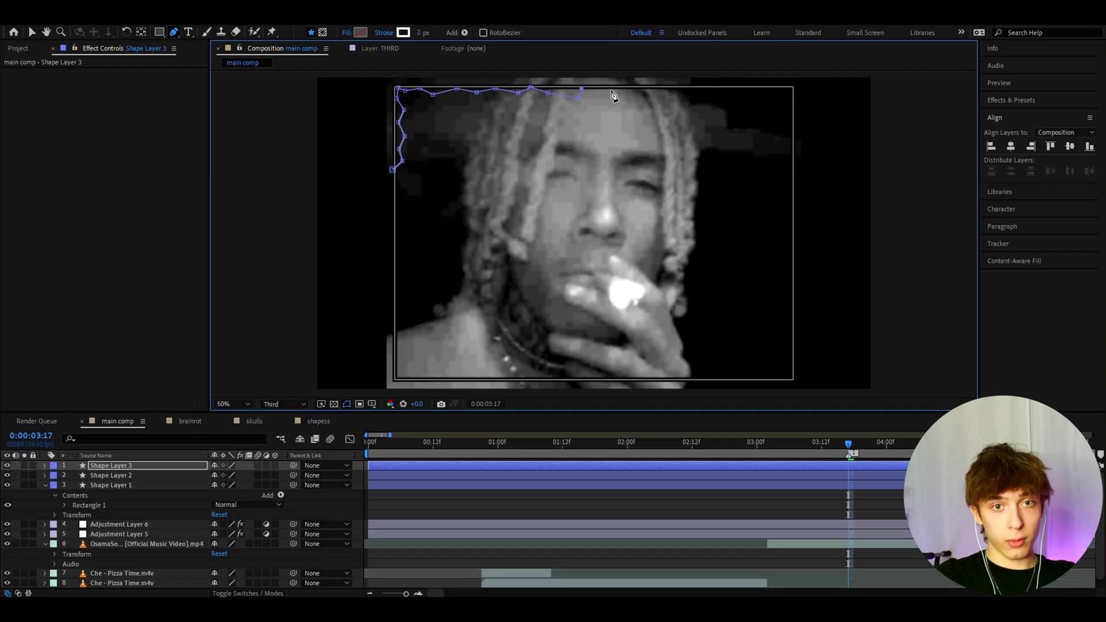
{"action": "left_click", "coordinate": [635, 91]}
{"action": "left_click", "coordinate": [690, 90]}
{"action": "left_click", "coordinate": [709, 97]}
{"action": "left_click", "coordinate": [722, 91]}
{"action": "left_click", "coordinate": [730, 101]}
{"action": "left_click", "coordinate": [750, 91]}
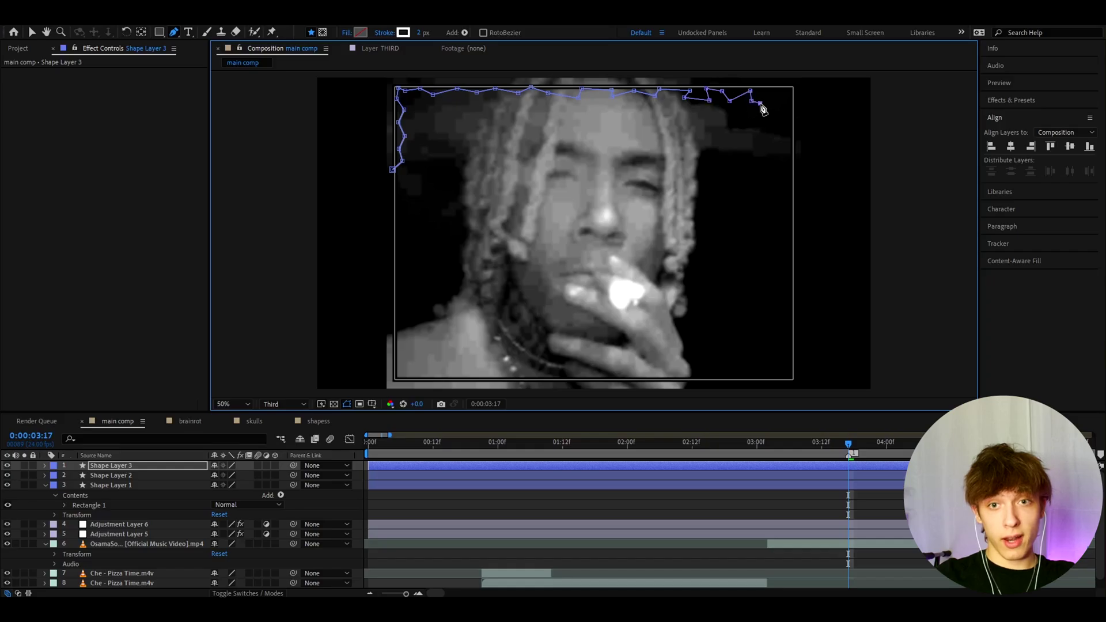
{"action": "left_click", "coordinate": [782, 90]}
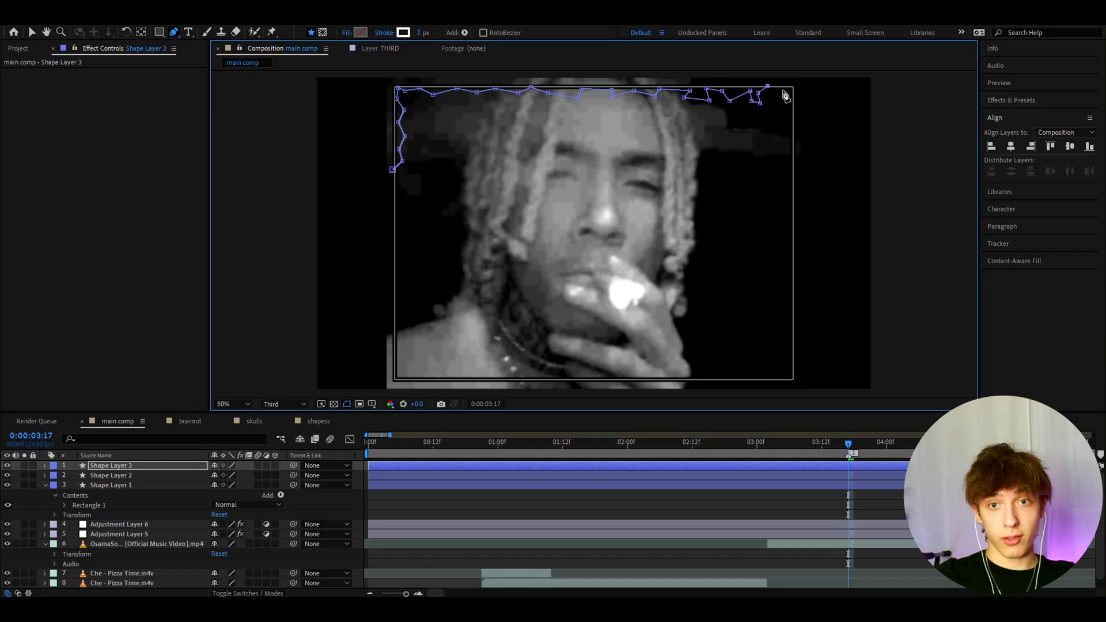
Continue the jagged path in short zigzags down the inside of the frame's right edge to near the bottom corner.
{"action": "left_click", "coordinate": [788, 138]}
{"action": "left_click", "coordinate": [796, 151]}
{"action": "left_click", "coordinate": [777, 163]}
{"action": "left_click", "coordinate": [789, 182]}
{"action": "left_click", "coordinate": [779, 186]}
{"action": "left_click", "coordinate": [789, 204]}
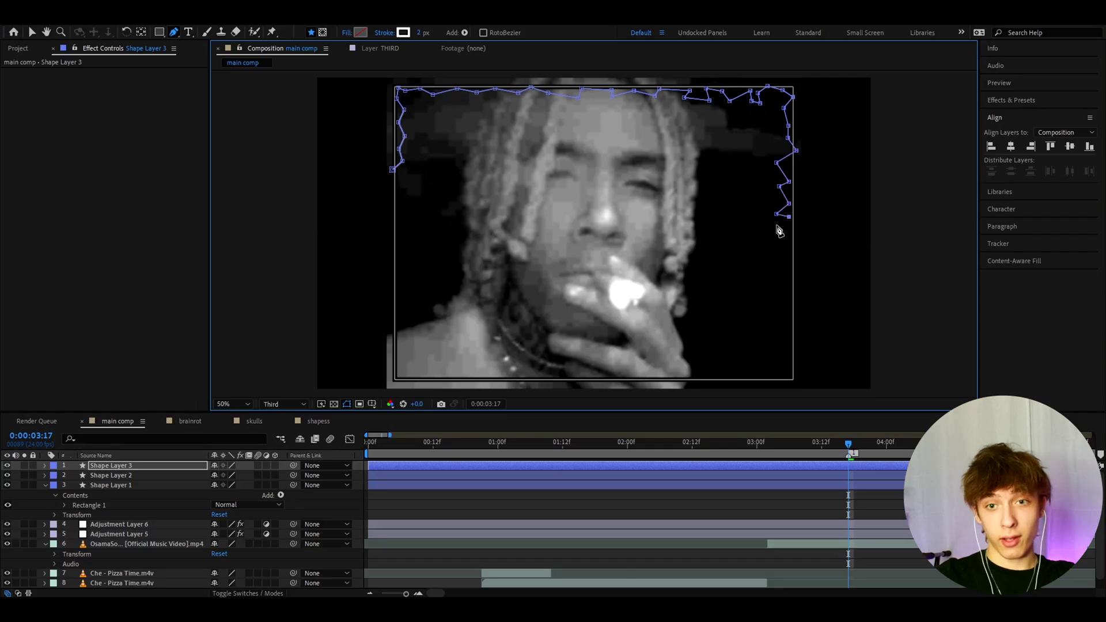
{"action": "left_click", "coordinate": [773, 267]}
{"action": "left_click", "coordinate": [789, 280]}
{"action": "left_click", "coordinate": [778, 291]}
{"action": "left_click", "coordinate": [787, 302]}
{"action": "left_click", "coordinate": [780, 315]}
{"action": "left_click", "coordinate": [794, 323]}
{"action": "left_click", "coordinate": [781, 336]}
{"action": "left_click", "coordinate": [790, 343]}
{"action": "left_click", "coordinate": [780, 356]}
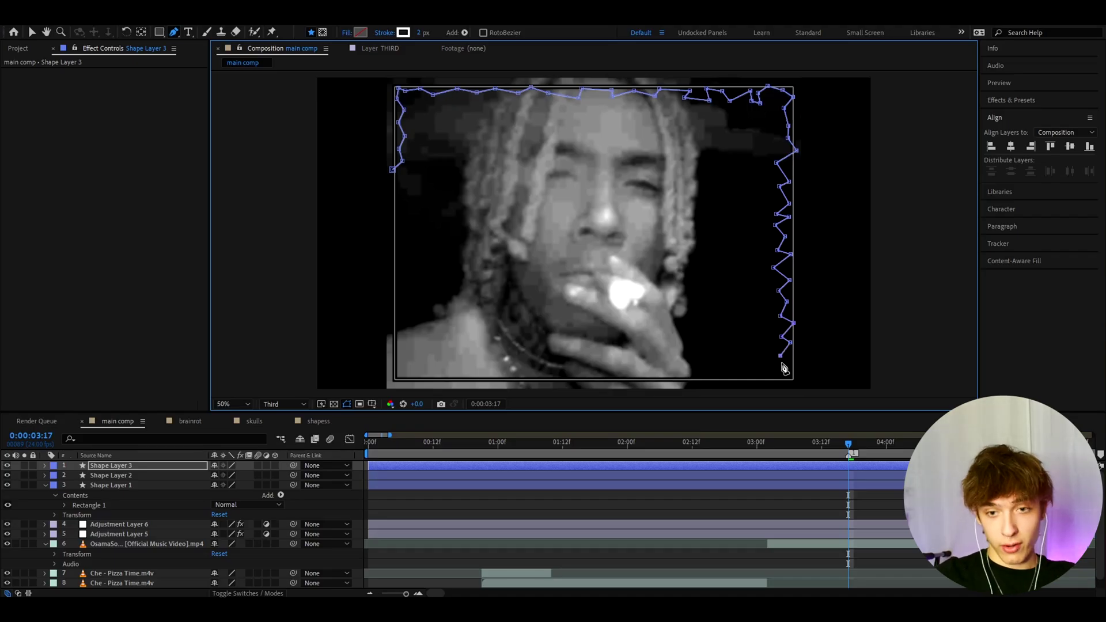
Run the path back around the outside of the right, top and upper left edges and close it at its starting point.
{"action": "left_click", "coordinate": [815, 343]}
{"action": "left_click", "coordinate": [805, 269]}
{"action": "left_click", "coordinate": [804, 239]}
{"action": "left_click", "coordinate": [811, 153]}
{"action": "left_click", "coordinate": [812, 117]}
{"action": "left_click", "coordinate": [728, 77]}
{"action": "left_click", "coordinate": [586, 78]}
{"action": "left_click", "coordinate": [479, 77]}
{"action": "left_click", "coordinate": [443, 74]}
{"action": "left_click", "coordinate": [400, 74]}
{"action": "left_click", "coordinate": [393, 107]}
{"action": "left_click", "coordinate": [383, 121]}
{"action": "left_click", "coordinate": [391, 140]}
{"action": "left_click", "coordinate": [387, 152]}
{"action": "left_click", "coordinate": [393, 169]}
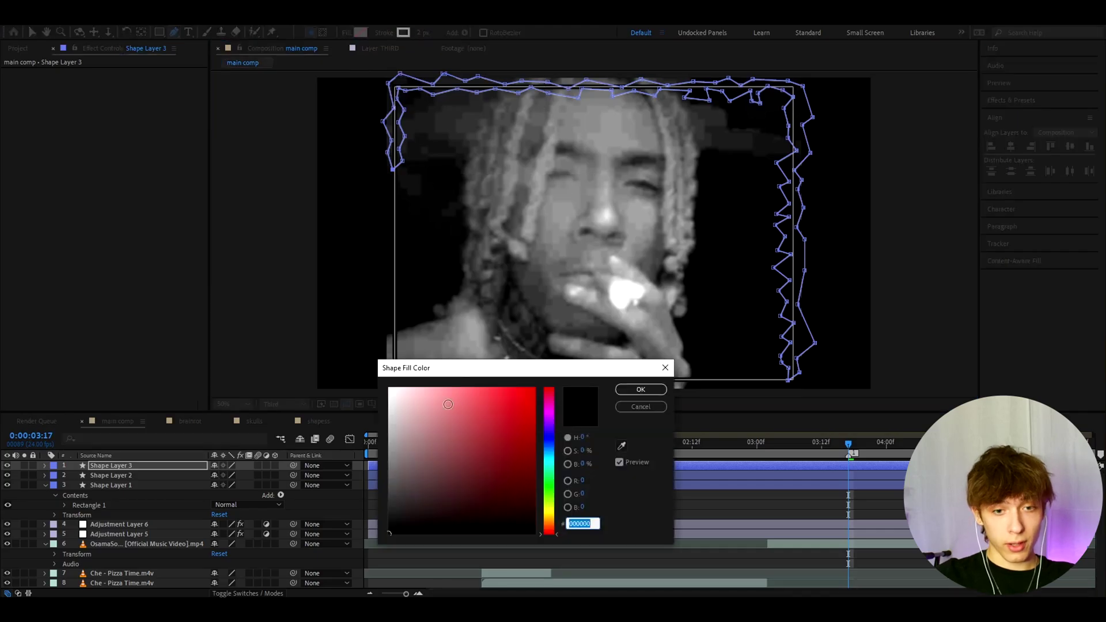
Give the jagged border shape a solid black (000000) fill.
{"action": "left_click", "coordinate": [617, 390]}
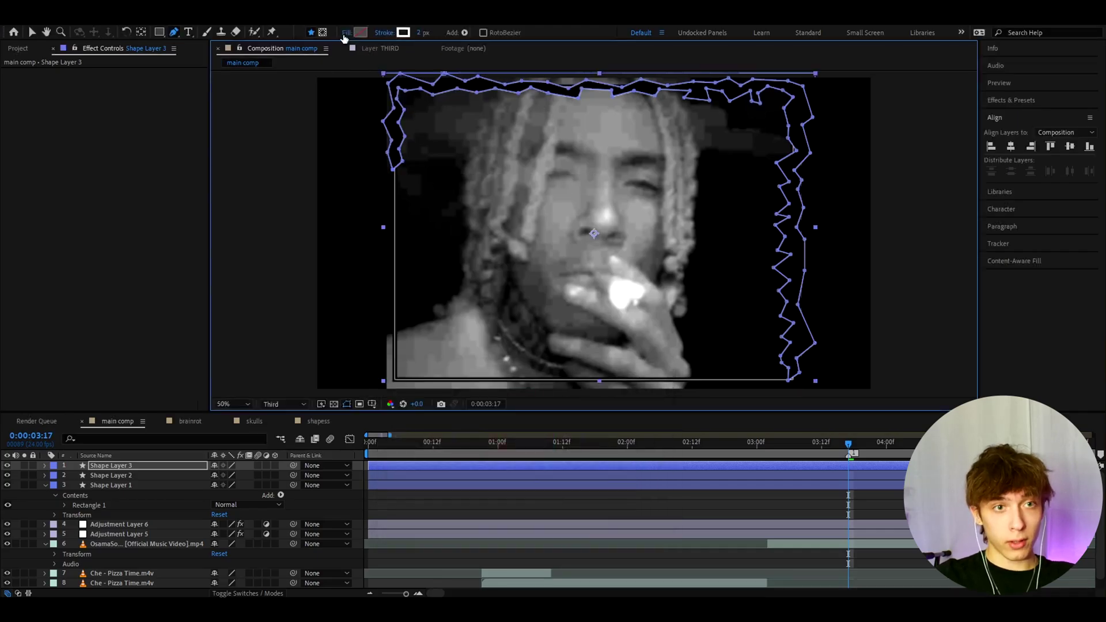
{"action": "left_click", "coordinate": [346, 33]}
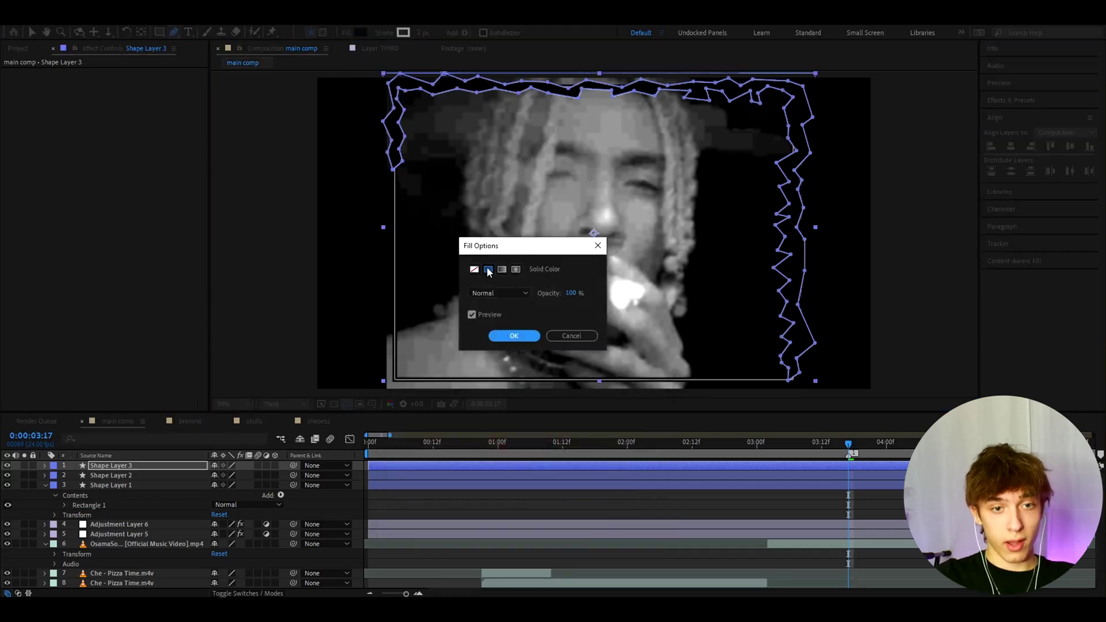
{"action": "left_click", "coordinate": [506, 336]}
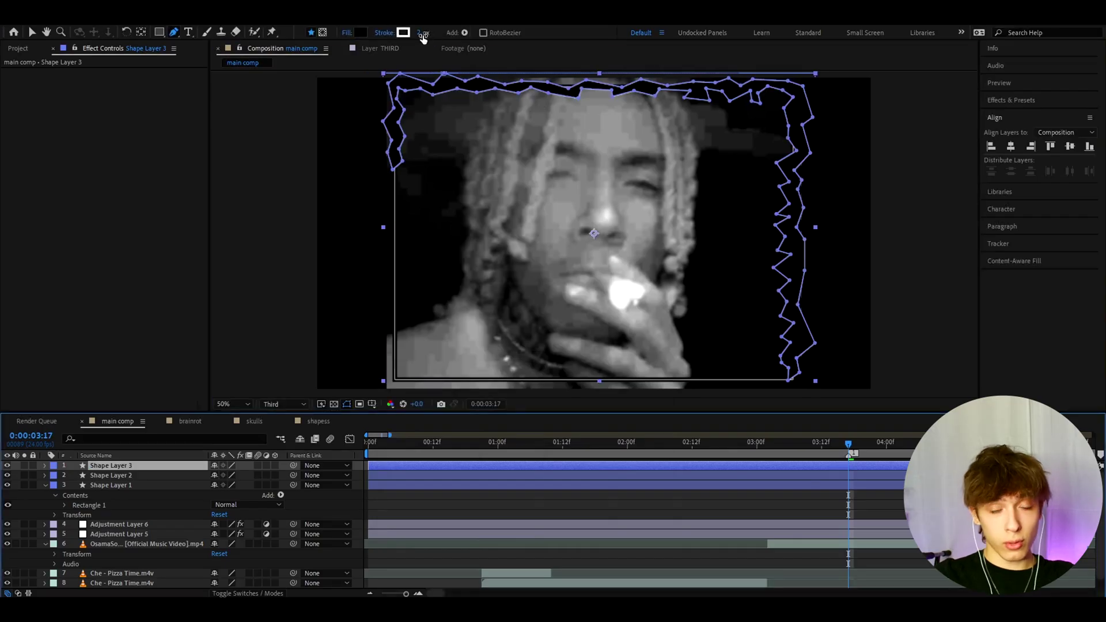
{"action": "key", "text": "F2"}
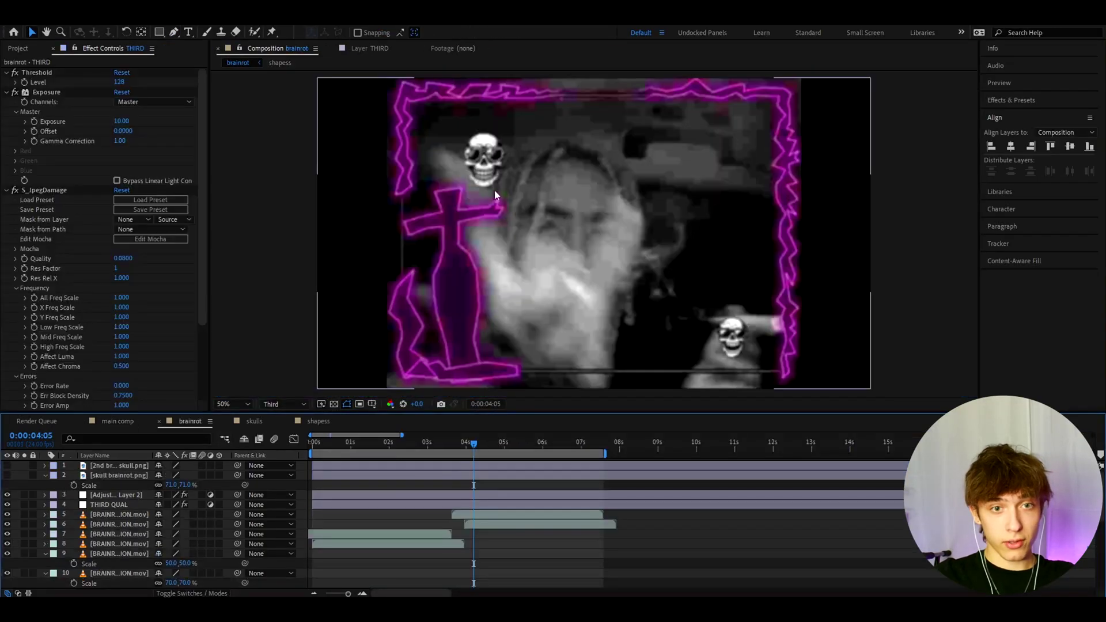
Examine the finished jagged border in the shapess composition with Shape Layer 4 hidden, and return to main comp.
{"action": "double_click", "coordinate": [434, 173]}
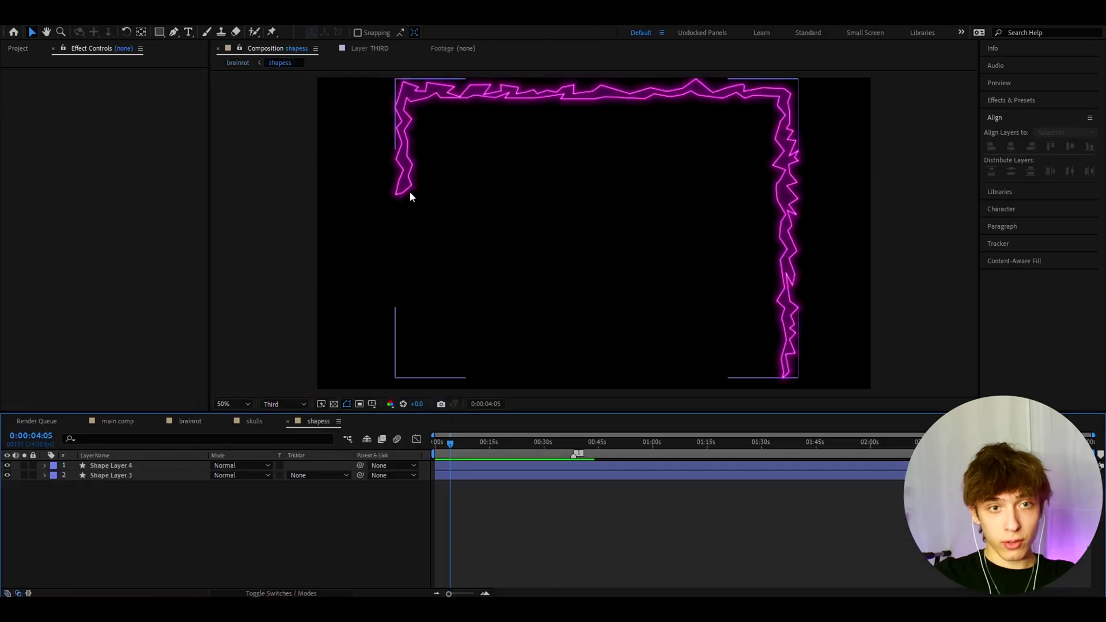
{"action": "left_click", "coordinate": [464, 472]}
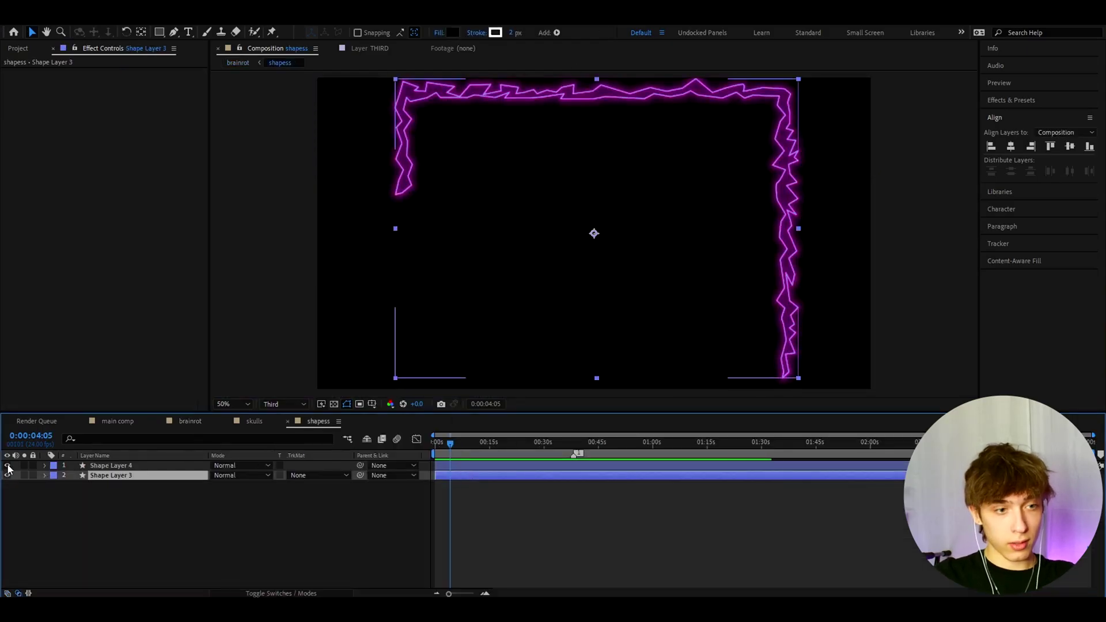
{"action": "left_click", "coordinate": [7, 466]}
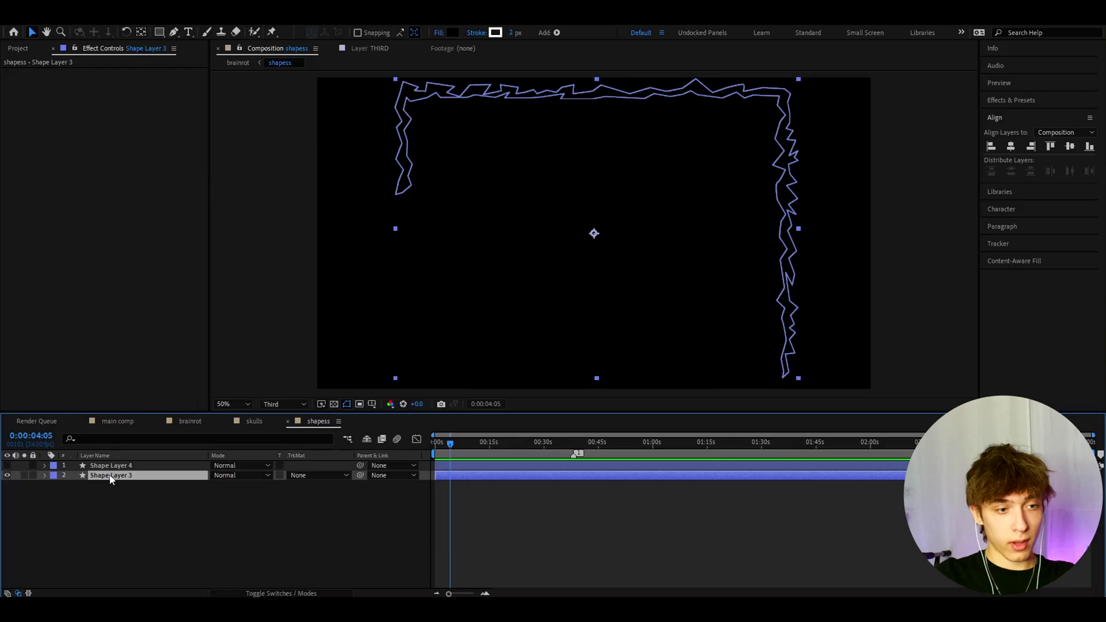
{"action": "left_click", "coordinate": [117, 420]}
{"action": "left_click", "coordinate": [811, 469]}
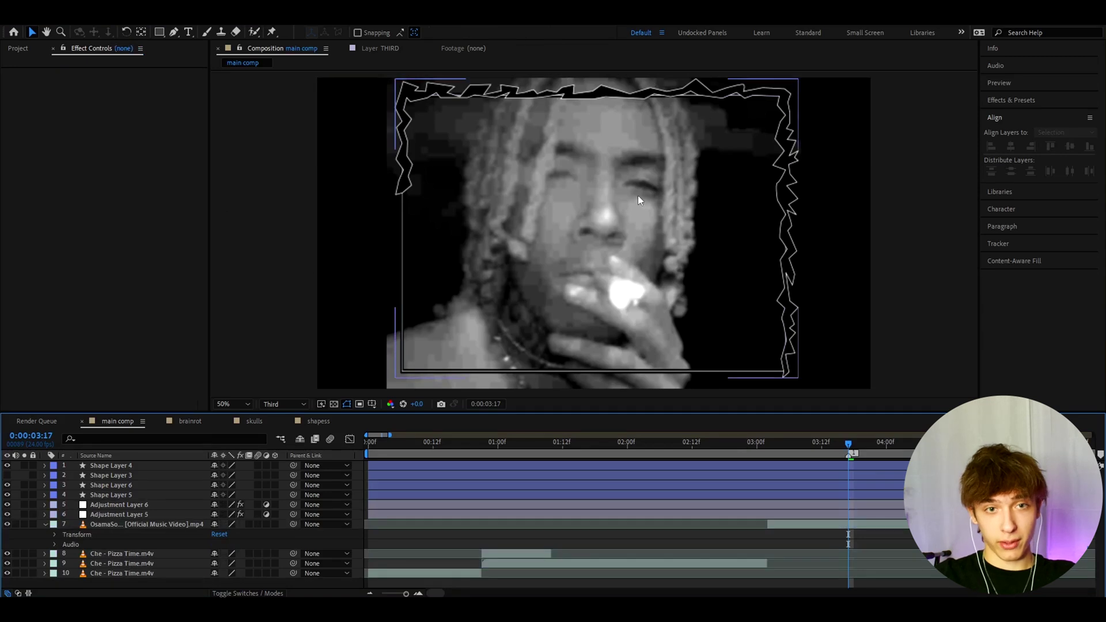
Apply the Deep Glow effect to the jagged border on Shape Layer 4.
{"action": "left_click", "coordinate": [112, 466]}
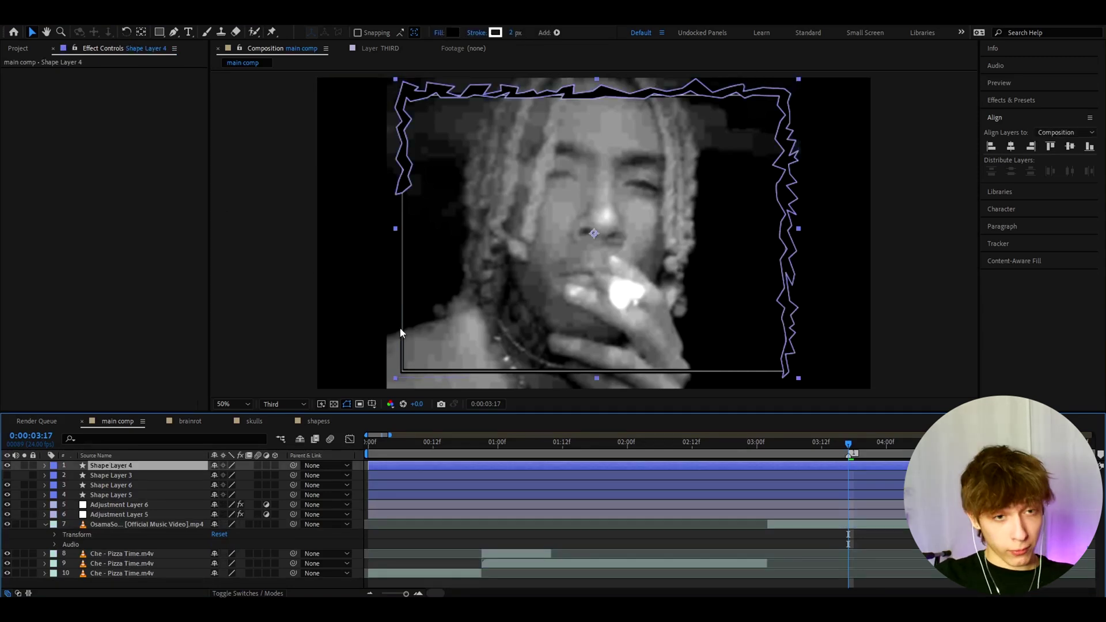
{"action": "key", "text": "ctrl+space"}
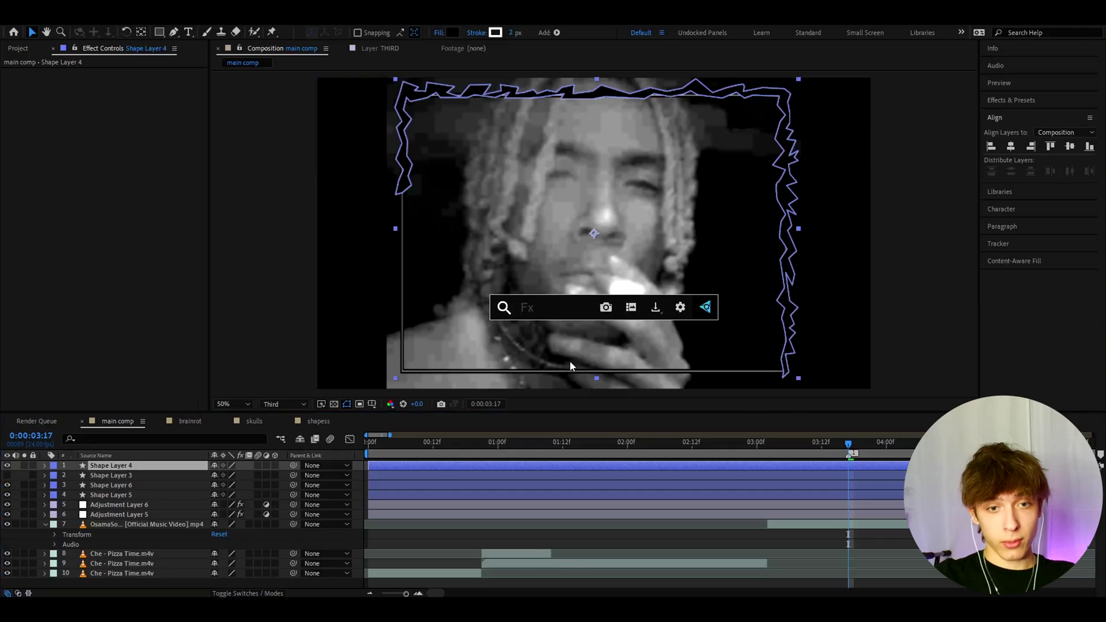
{"action": "type", "text": "deep"}
{"action": "left_click", "coordinate": [548, 345]}
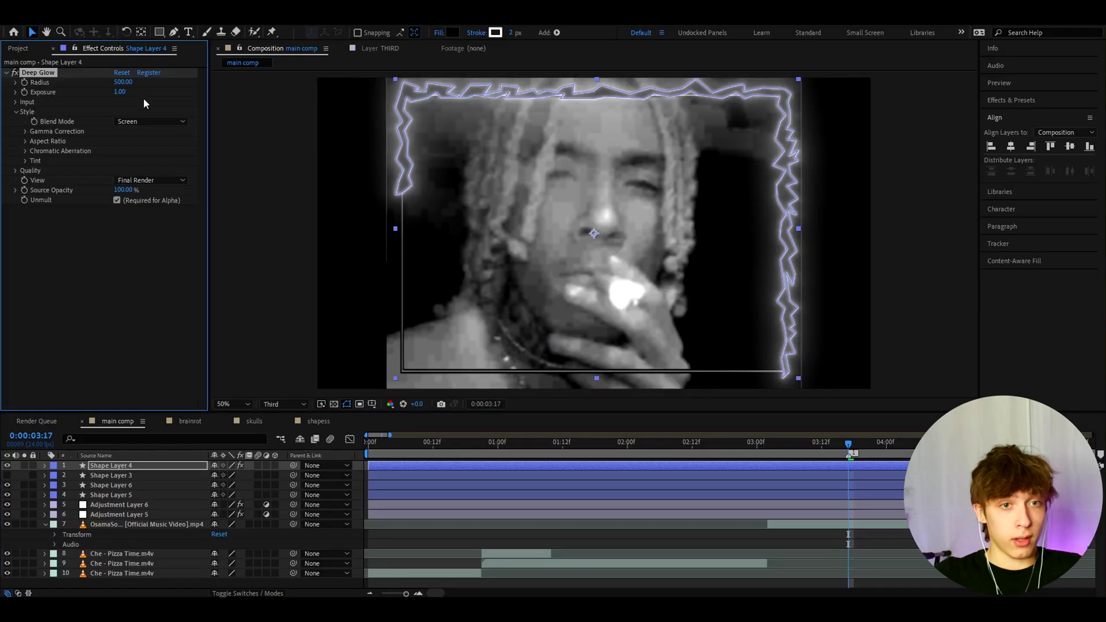
Set Deep Glow's Exposure to 0.72 and its Radius to 99.
{"action": "left_click", "coordinate": [123, 91]}
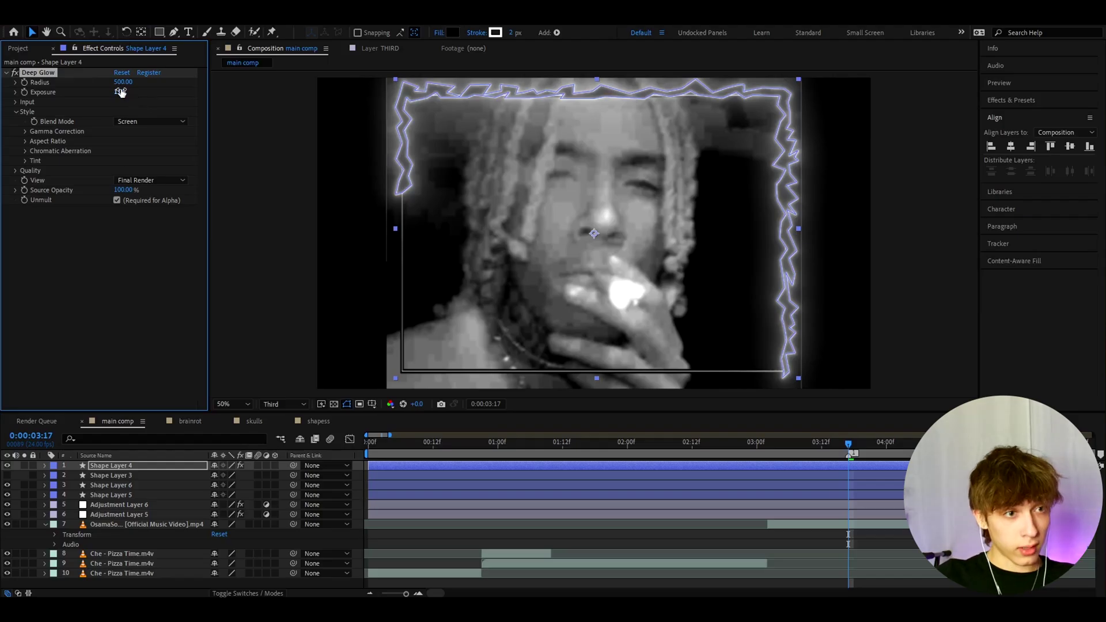
{"action": "type", "text": "0.72"}
{"action": "left_click", "coordinate": [120, 83]}
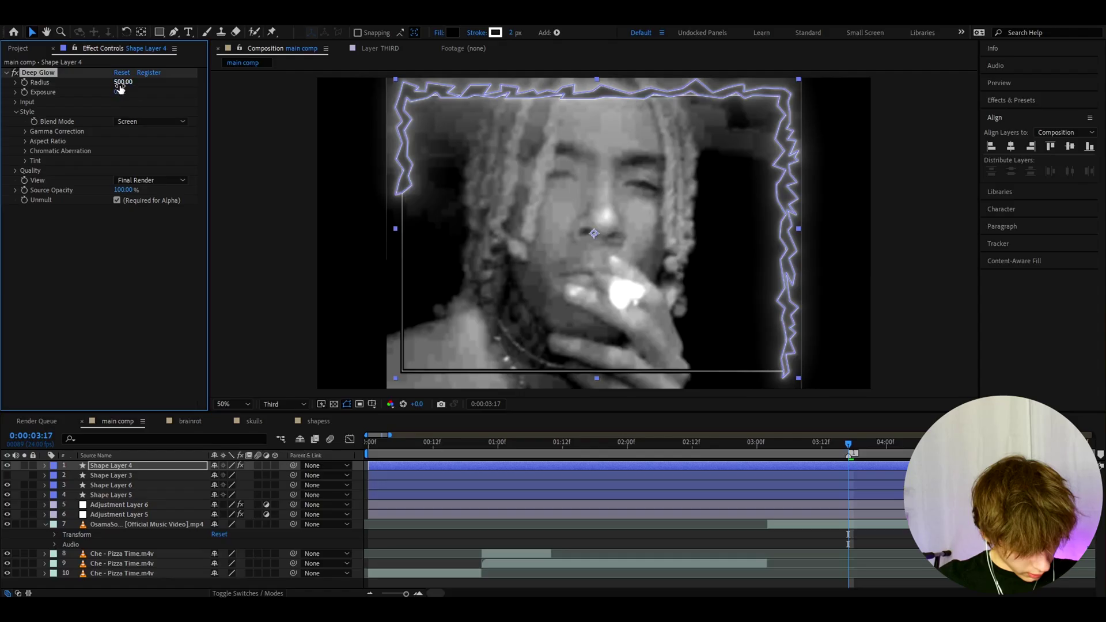
{"action": "type", "text": "99"}
{"action": "key", "text": "Return"}
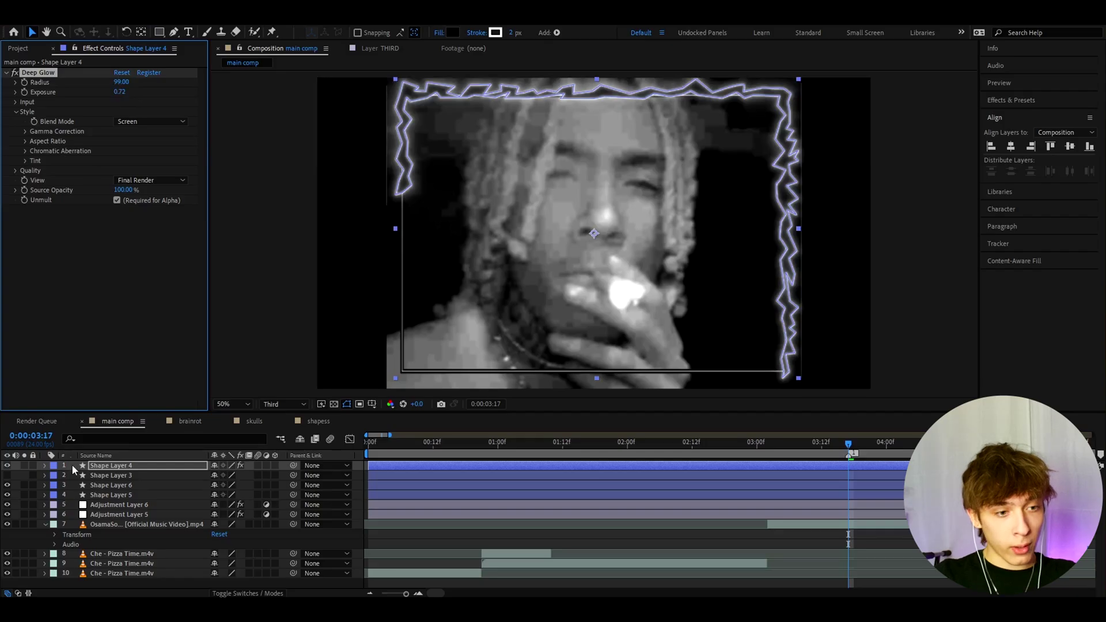
Reorder the layers so the four shape layers sit directly below Adjustment Layers 5 and 6.
{"action": "left_click_drag", "start_coordinate": [72, 461], "coordinate": [108, 517]}
{"action": "left_click", "coordinate": [561, 143]}
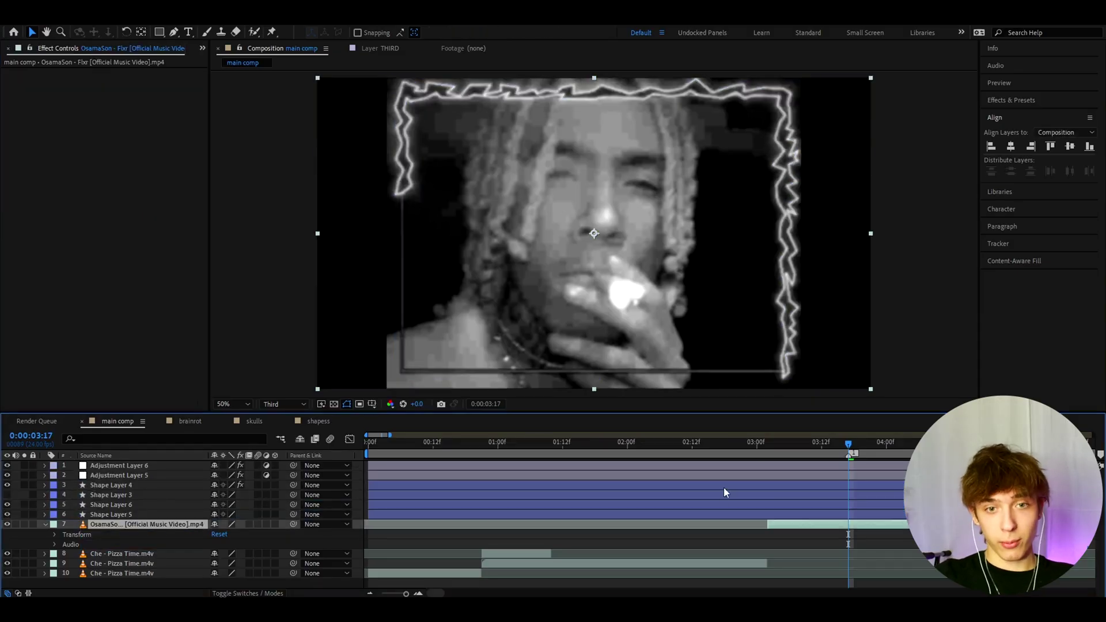
{"action": "left_click", "coordinate": [107, 476]}
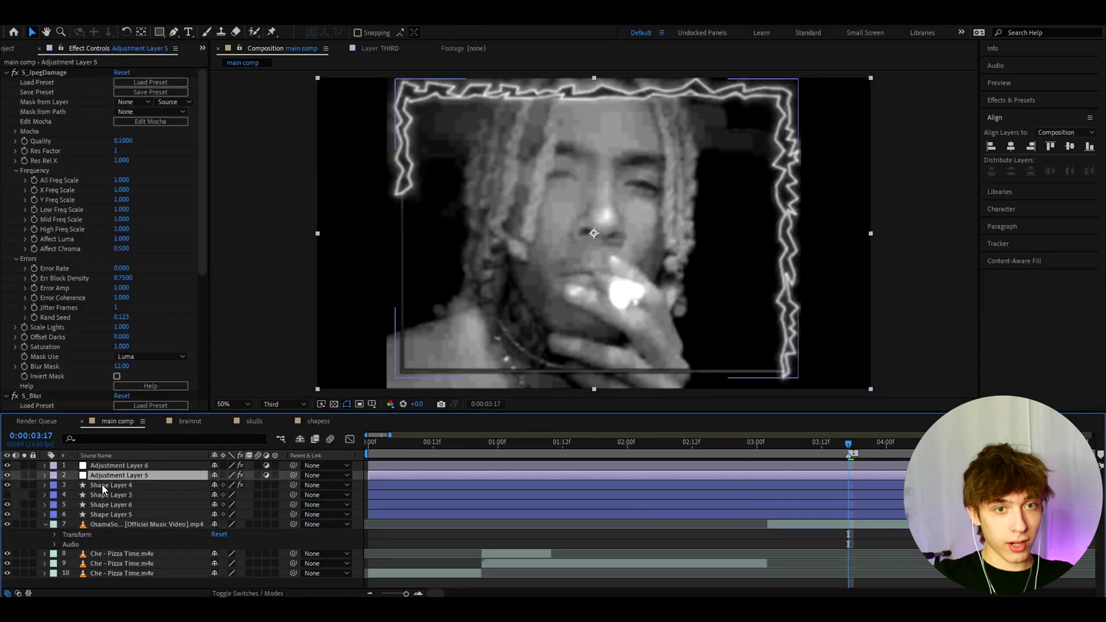
Set the Deep Glow input Threshold on Shape Layer 4 to 25%.
{"action": "left_click", "coordinate": [104, 487]}
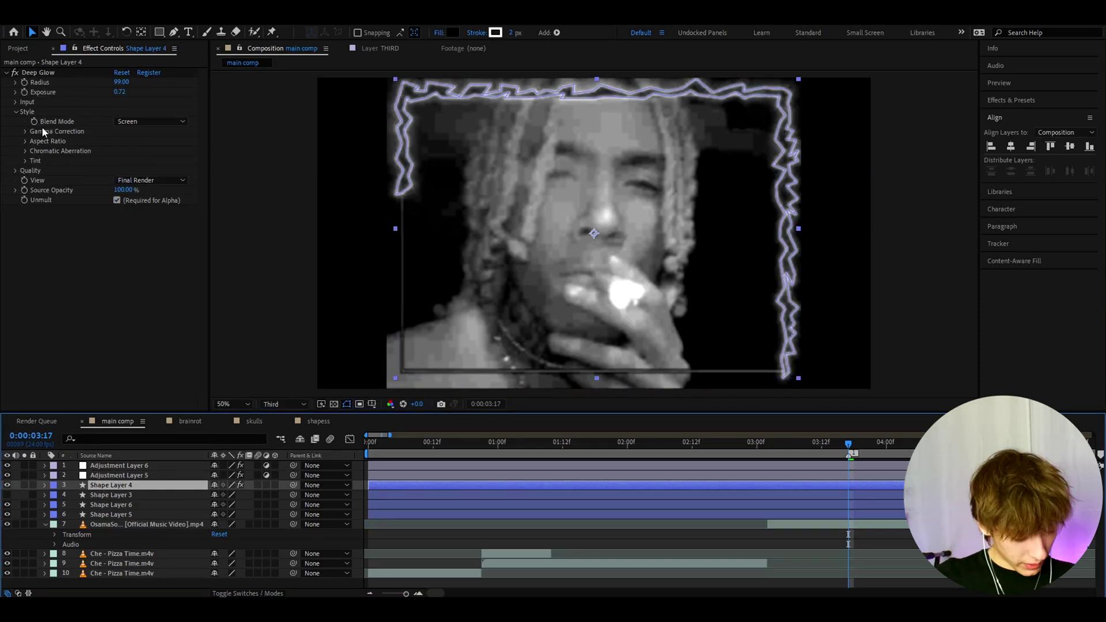
{"action": "left_click", "coordinate": [15, 103]}
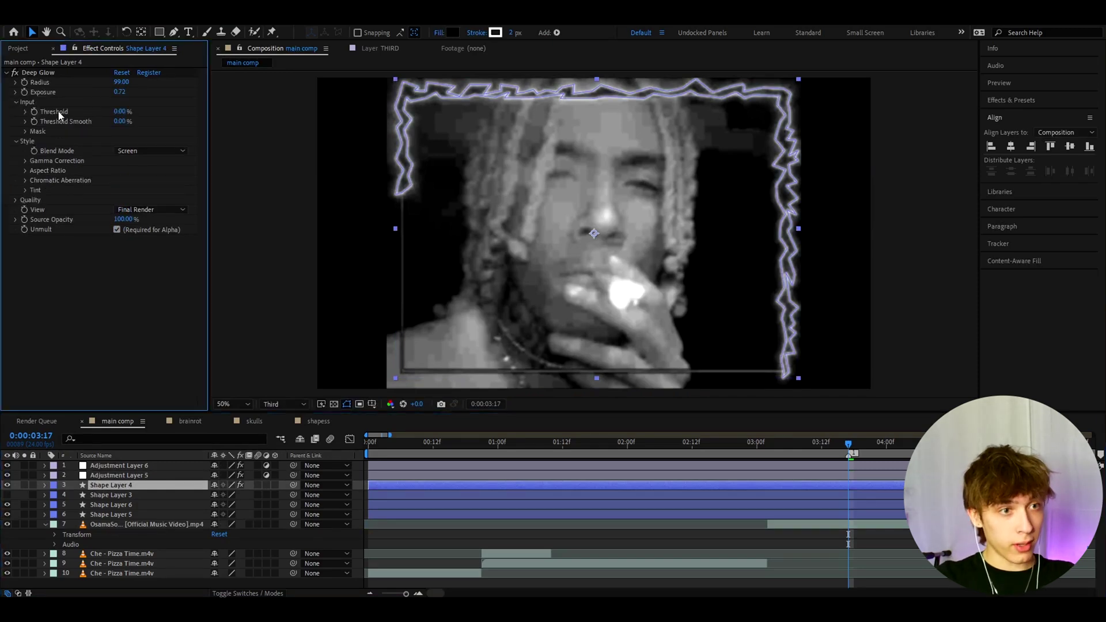
{"action": "left_click", "coordinate": [123, 111]}
{"action": "type", "text": "25"}
{"action": "key", "text": "Return"}
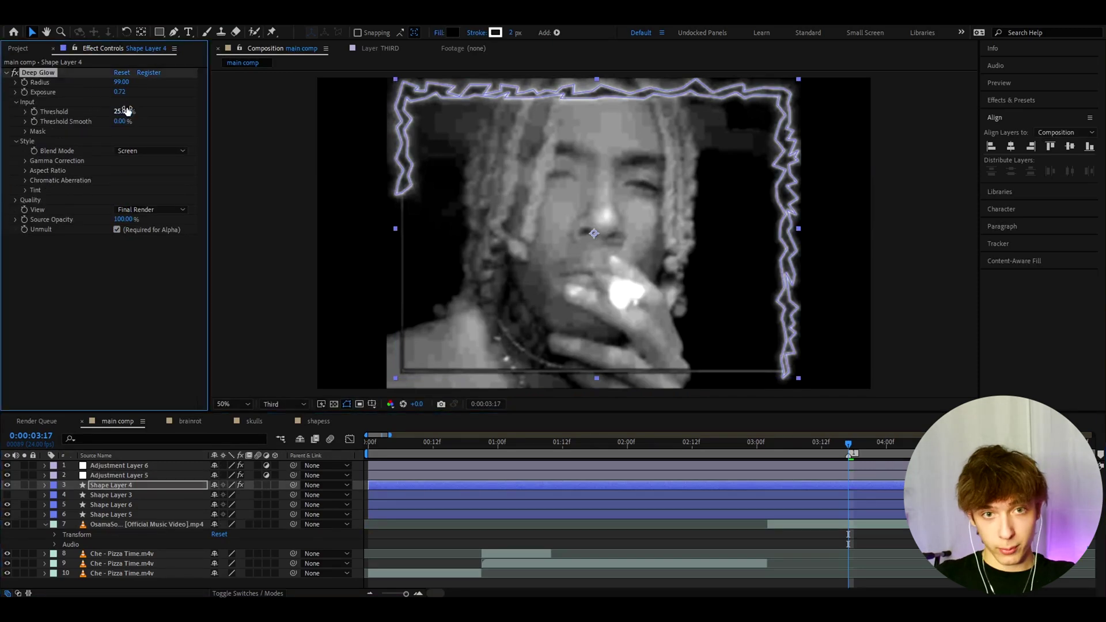
Apply the S_Tint effect to Shape Layer 4 and set its Tint Lights color to purple DE03FF.
{"action": "key", "text": "ctrl+space"}
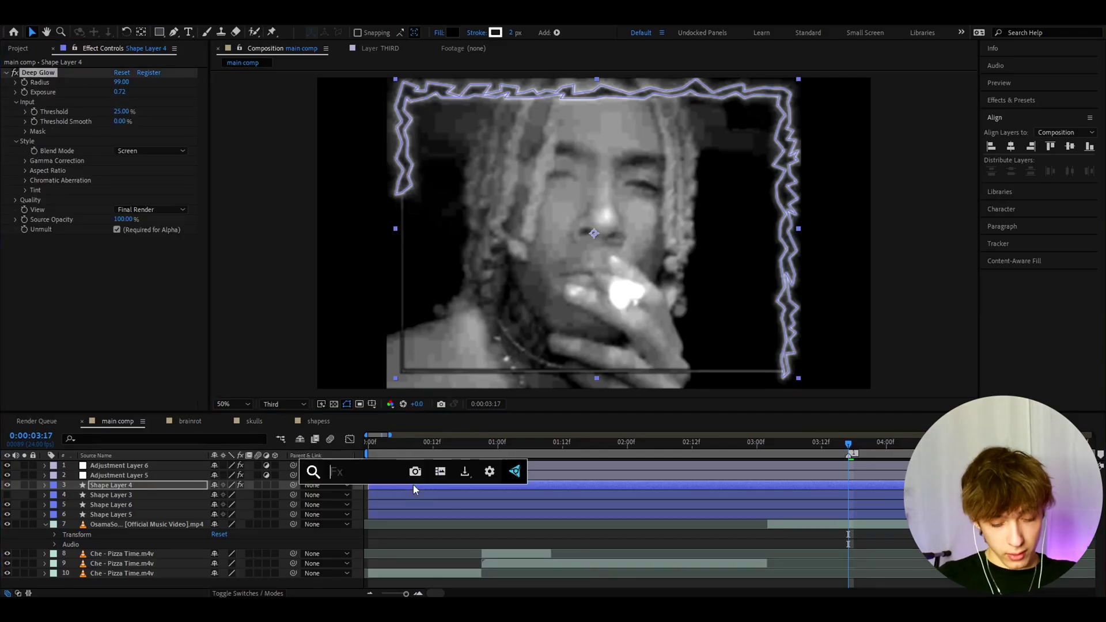
{"action": "type", "text": "s_tint"}
{"action": "key", "text": "Return"}
{"action": "left_click", "coordinate": [120, 309]}
{"action": "left_click", "coordinate": [549, 417]}
{"action": "left_click", "coordinate": [533, 387]}
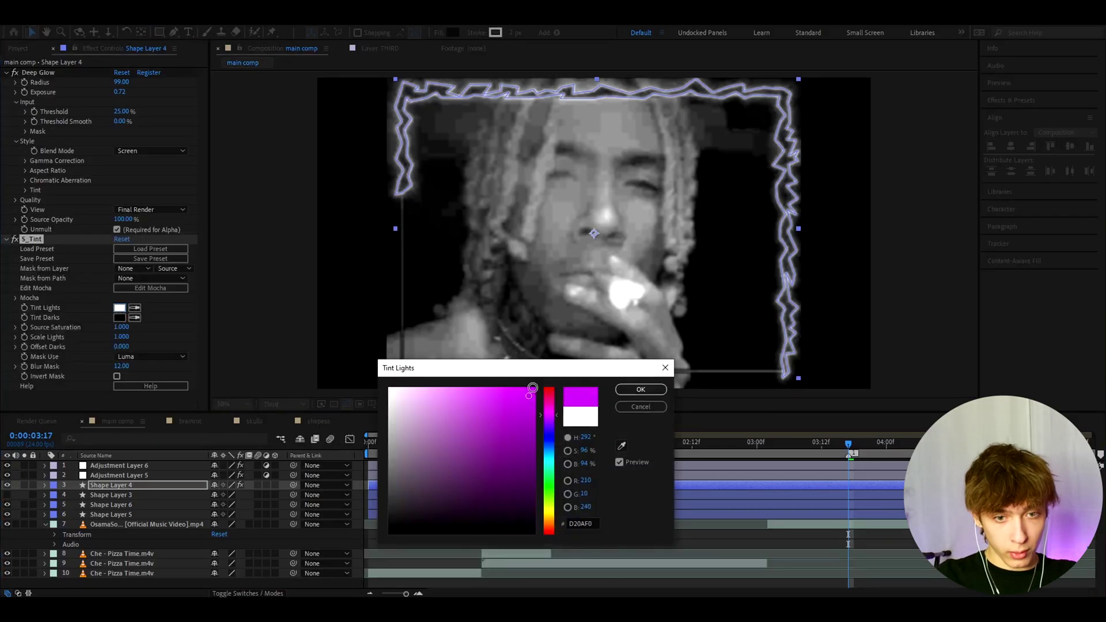
{"action": "left_click", "coordinate": [640, 390]}
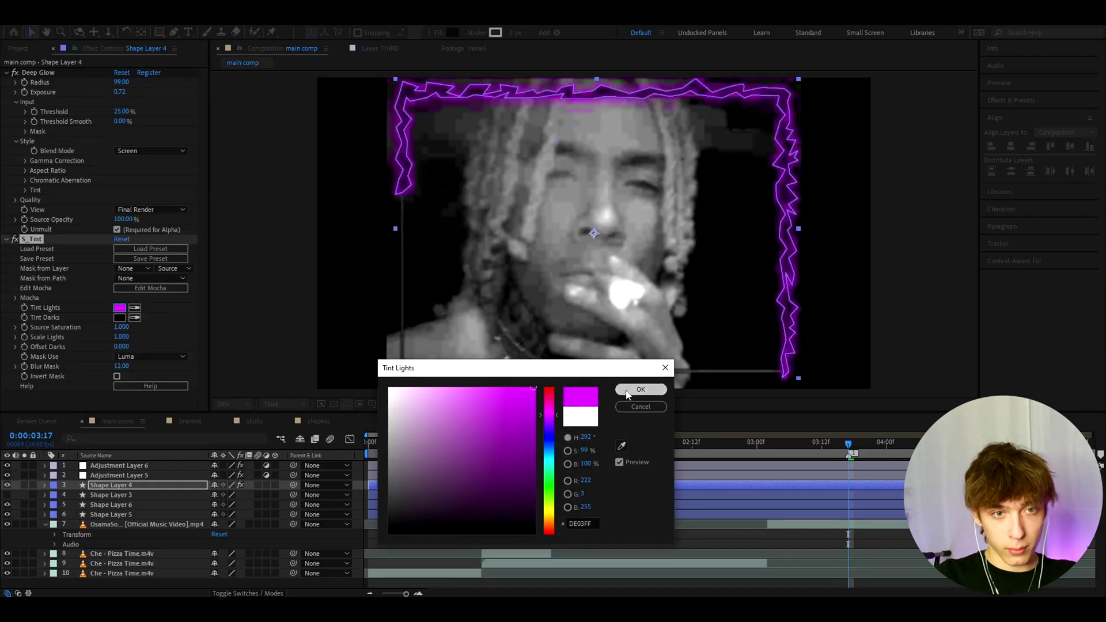
Set S_Tint's Source Saturation to 0.92 and its Scale Lights to 0.99.
{"action": "left_click", "coordinate": [121, 327]}
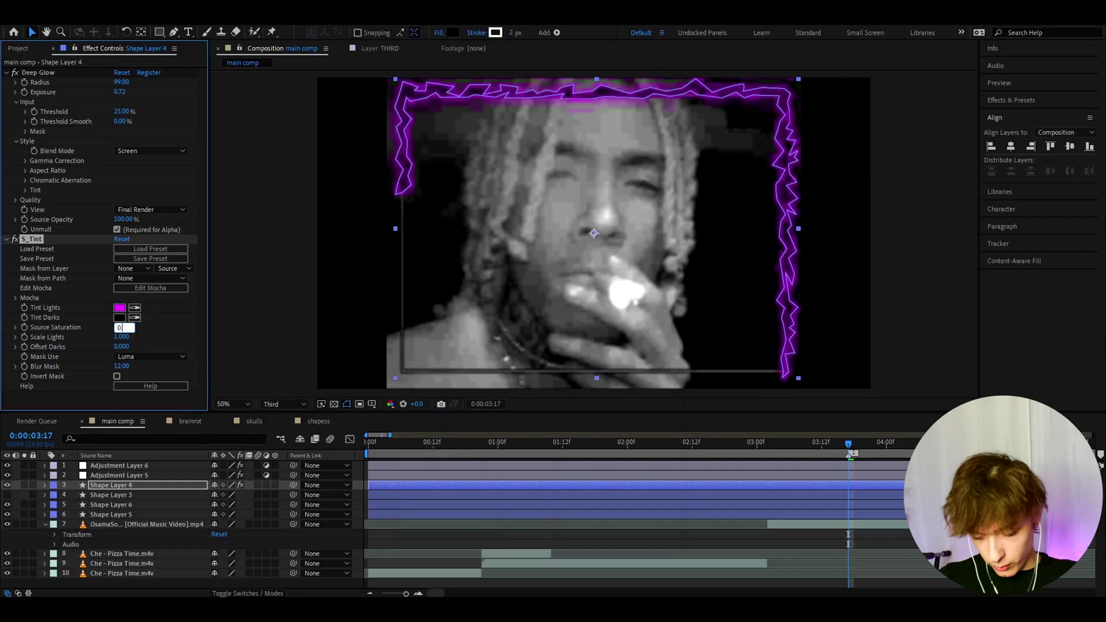
{"action": "type", "text": "0.92"}
{"action": "left_click", "coordinate": [119, 337]}
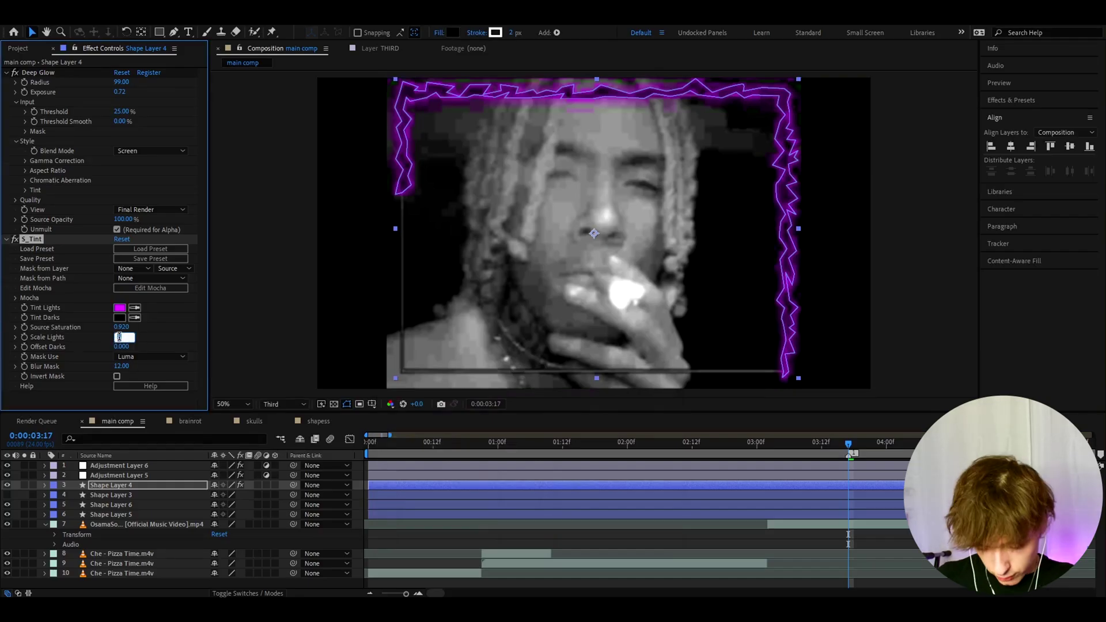
{"action": "type", "text": "0.99"}
{"action": "key", "text": "Return"}
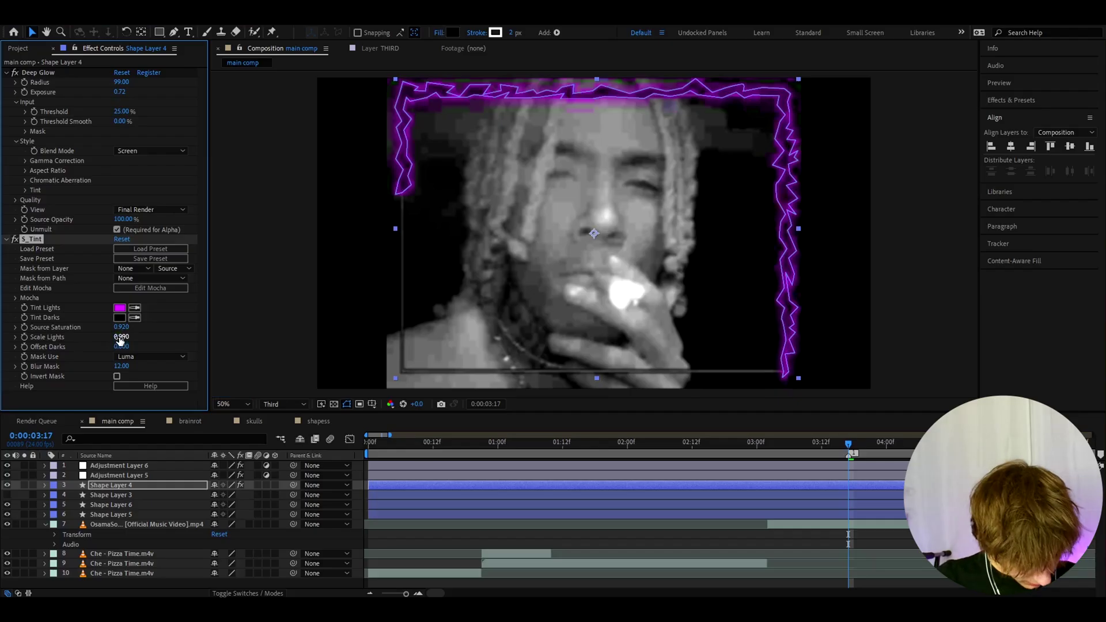
Apply the Glow effect to Shape Layer 4 with a Glow Radius of 101 and a Glow Intensity of 0.1.
{"action": "key", "text": "ctrl+space"}
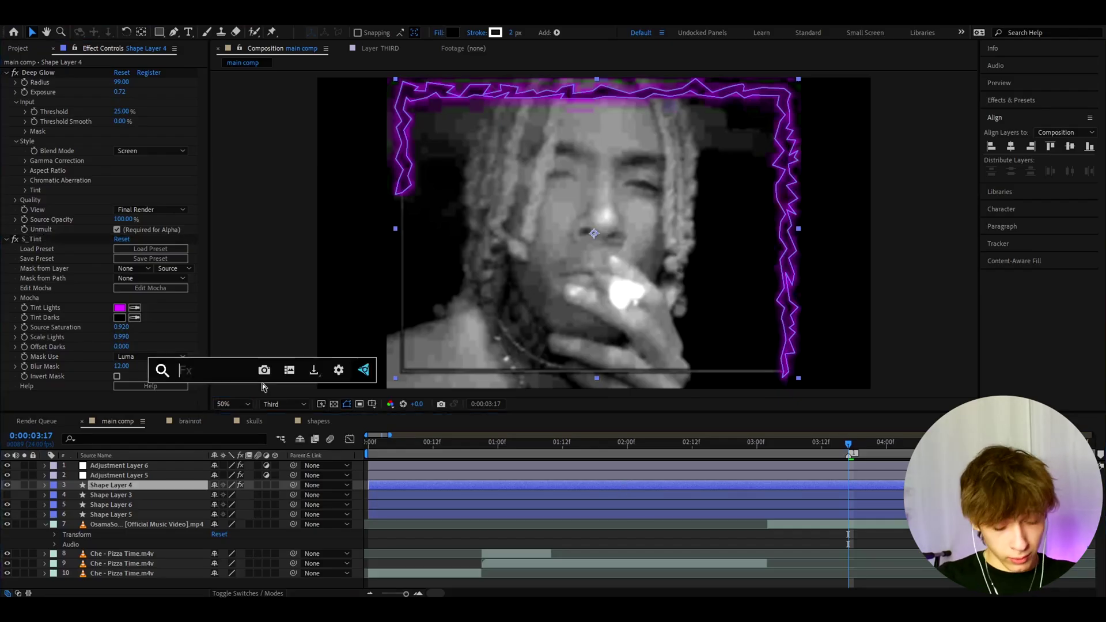
{"action": "type", "text": "glow"}
{"action": "key", "text": "Return"}
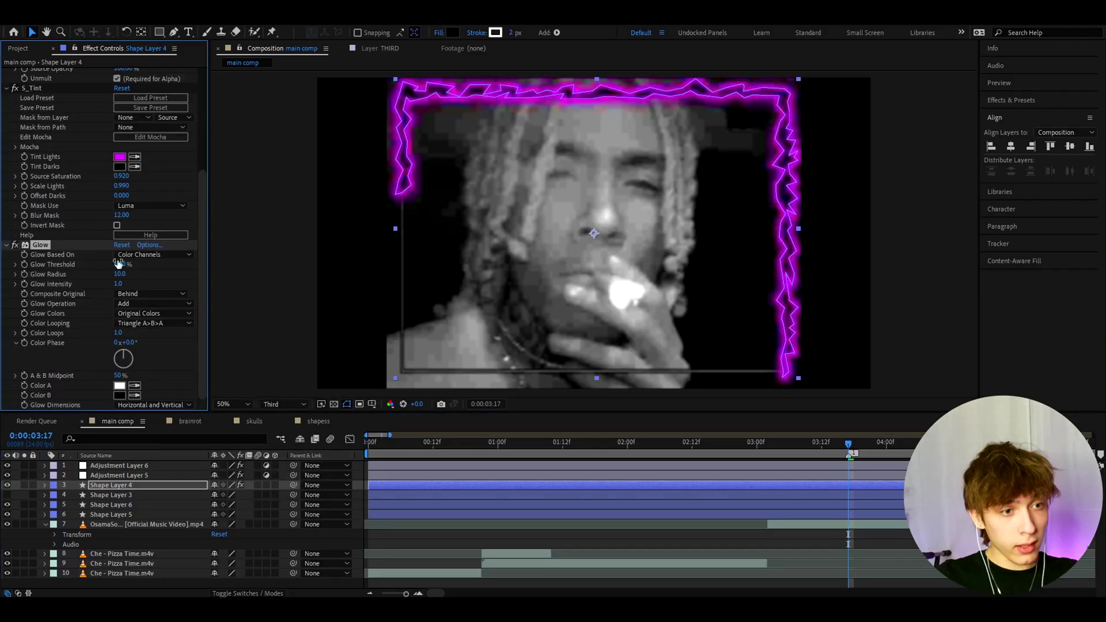
{"action": "left_click", "coordinate": [119, 274]}
{"action": "type", "text": "101"}
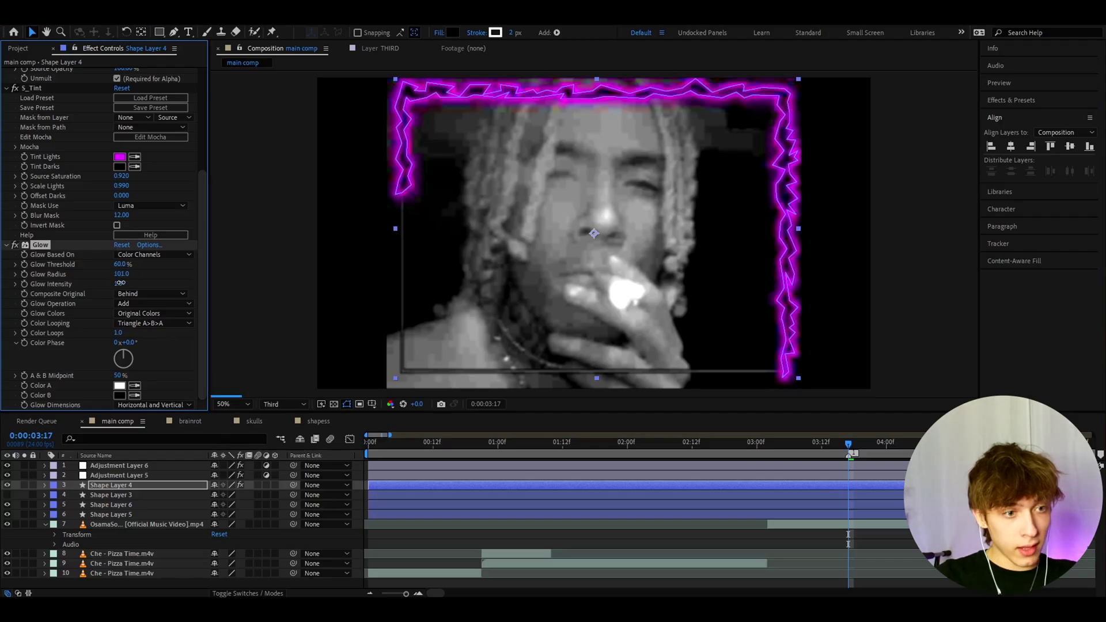
{"action": "left_click", "coordinate": [120, 283]}
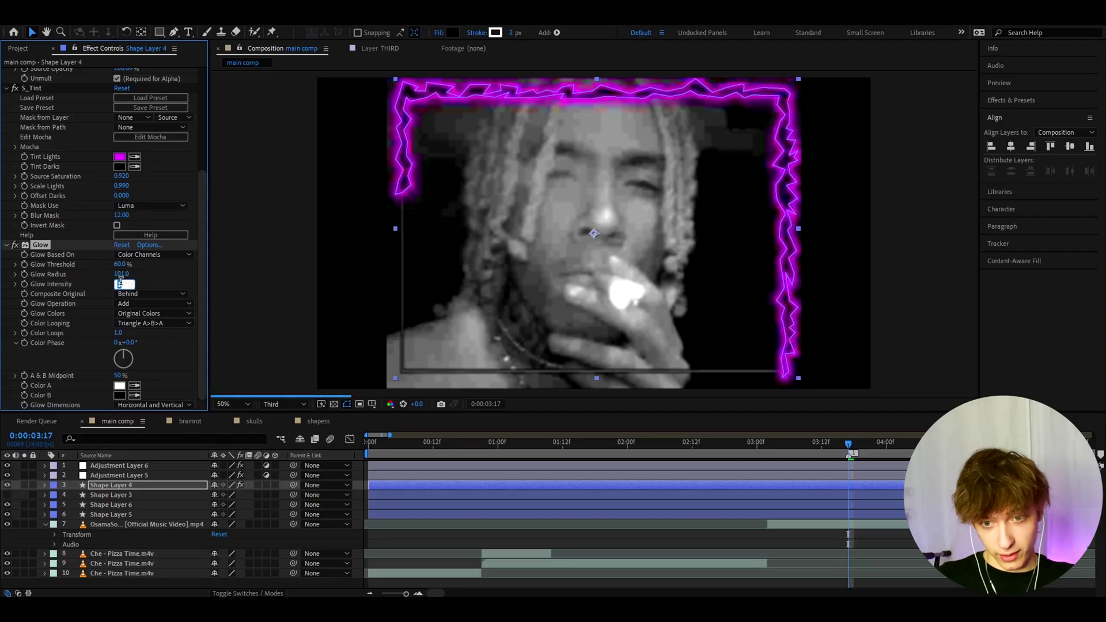
{"action": "type", "text": "0.1"}
{"action": "left_click", "coordinate": [852, 119]}
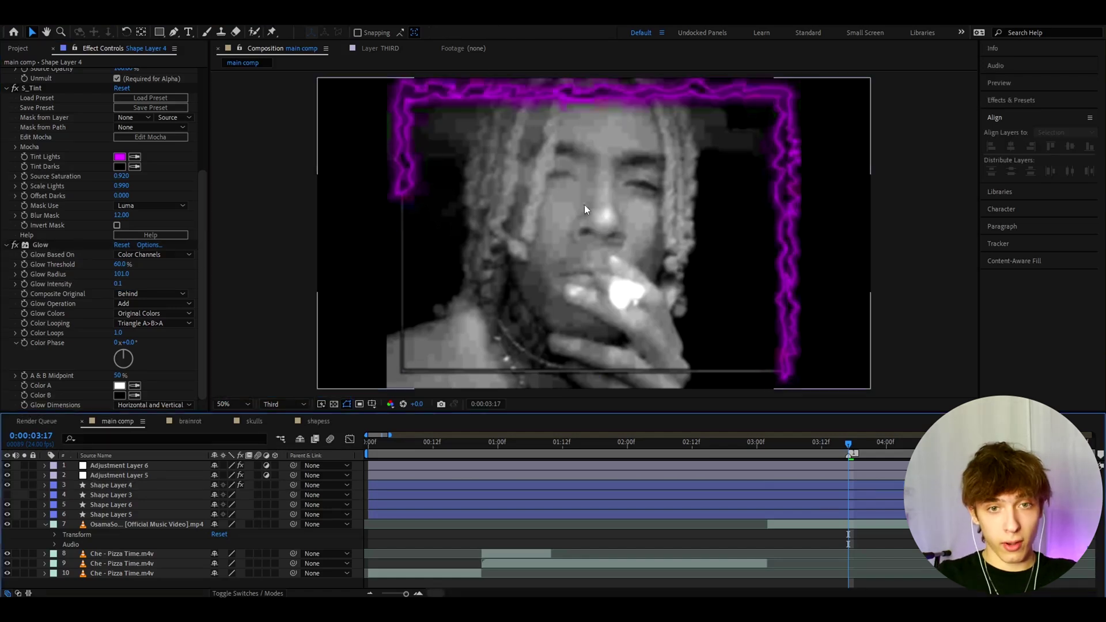
Pre-compose Shape Layer 4 into its own composition.
{"action": "left_click", "coordinate": [783, 487]}
{"action": "right_click", "coordinate": [117, 487]}
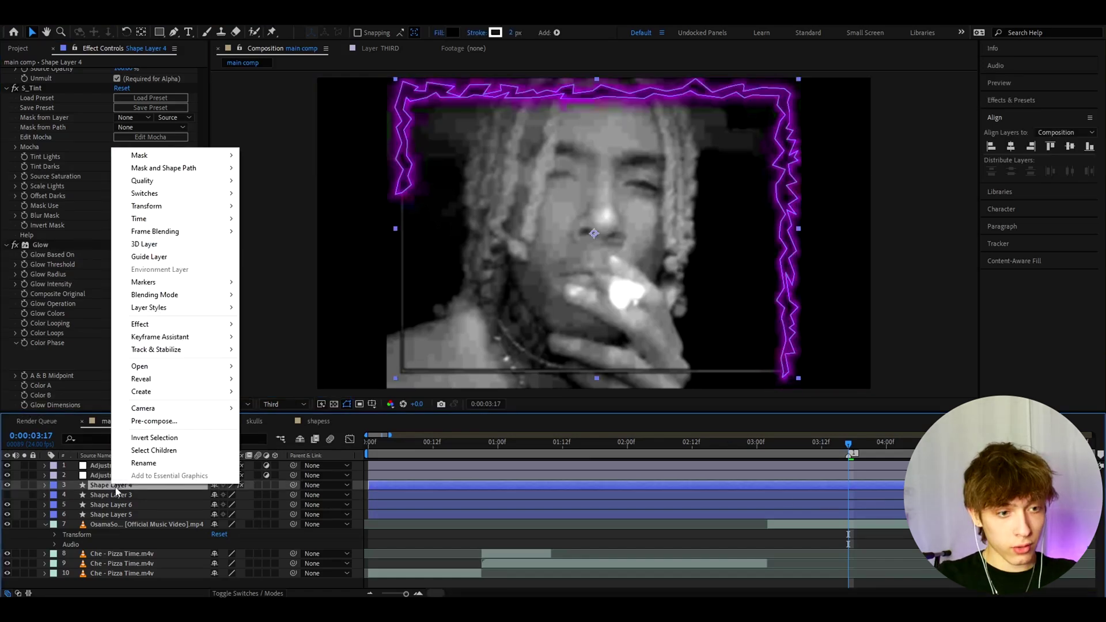
{"action": "left_click", "coordinate": [156, 424]}
{"action": "left_click", "coordinate": [589, 417]}
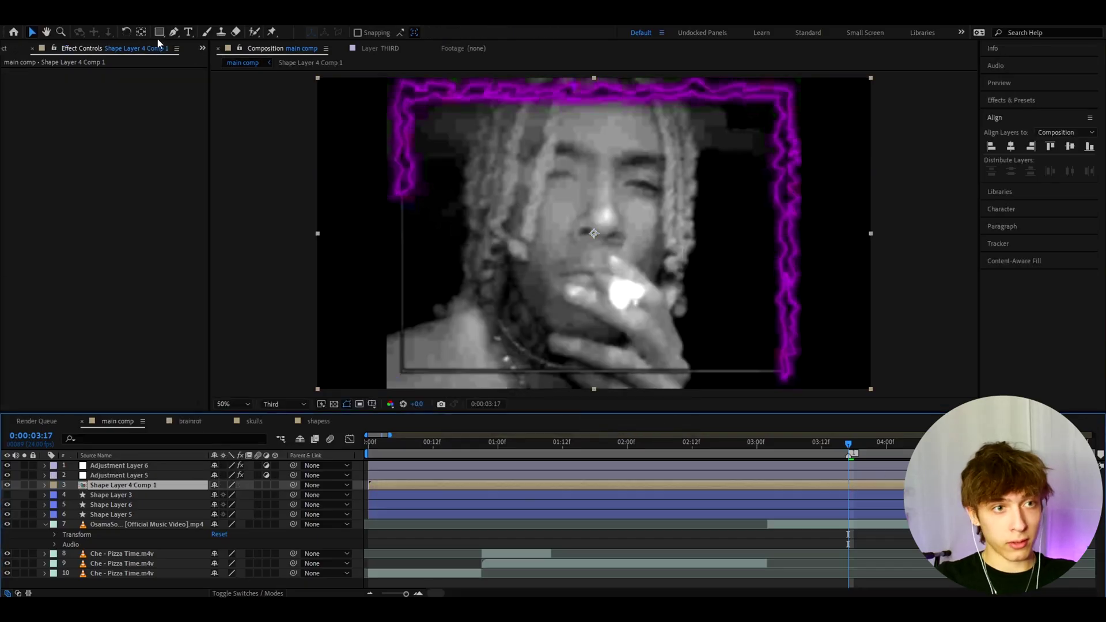
Mask the middle of the border's upper edge with a four-point Pen path on the pre-composed layer and invert the mask.
{"action": "left_click", "coordinate": [173, 32]}
{"action": "left_click", "coordinate": [525, 87]}
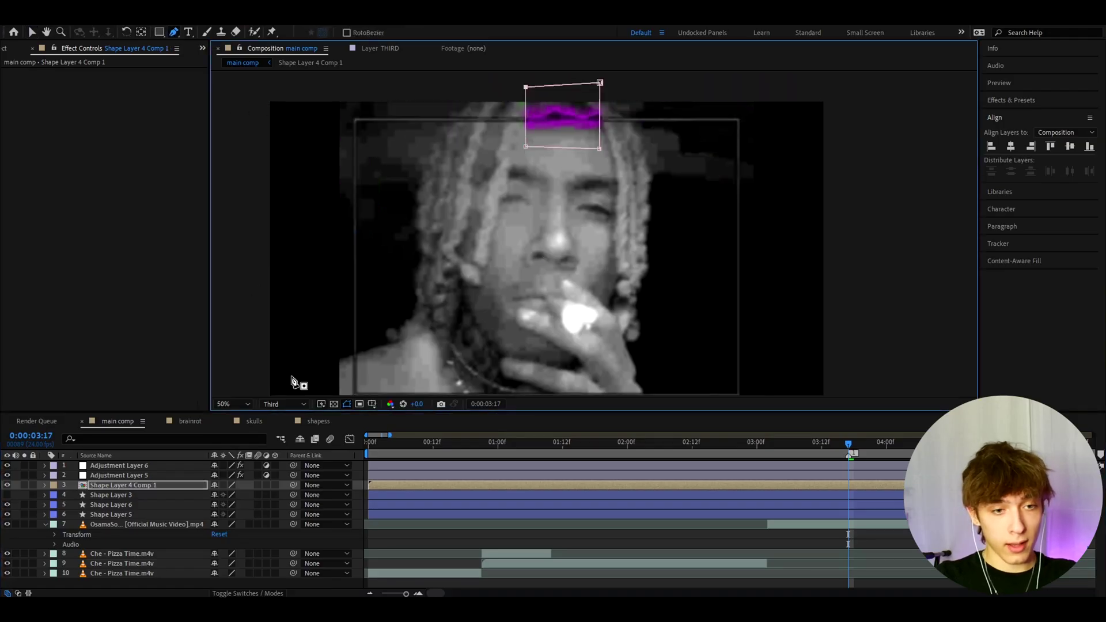
{"action": "key", "text": "m"}
{"action": "left_click", "coordinate": [256, 495]}
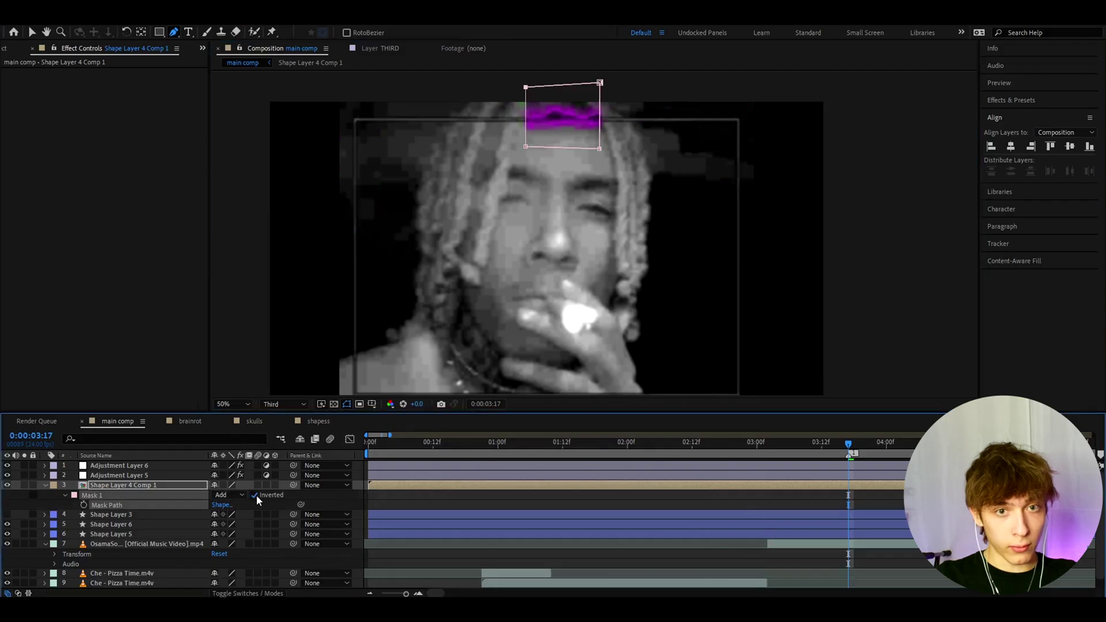
{"action": "left_click", "coordinate": [520, 491]}
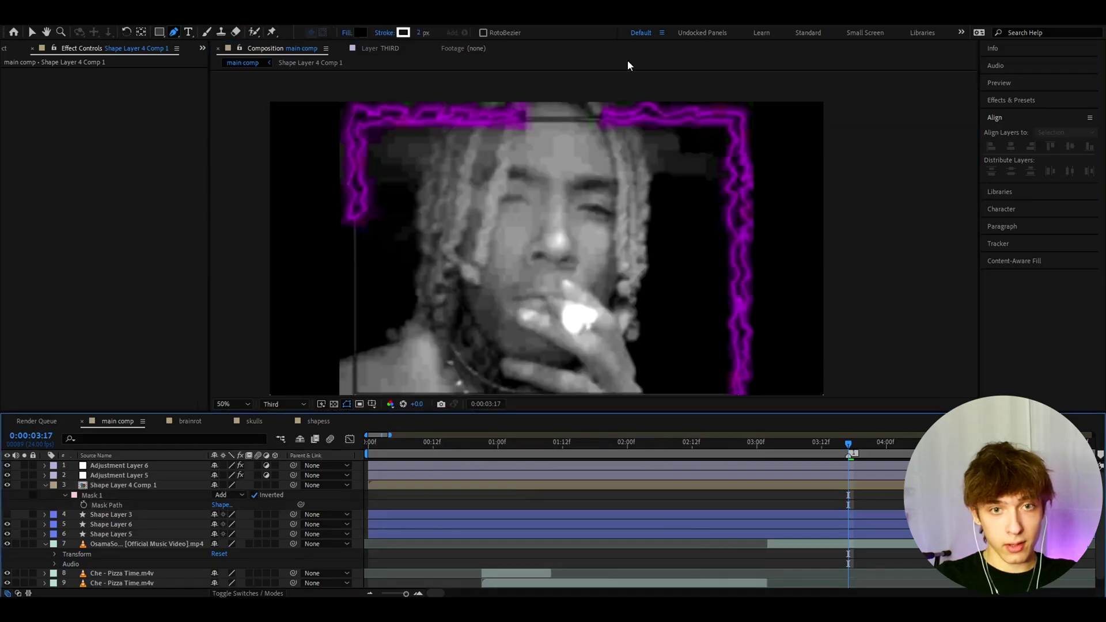
In the shapess composition, enable Deep Glow's Tint on Shape Layer 4 with the color CD0BAE.
{"action": "scroll", "coordinate": [576, 185], "scroll_direction": "down", "scroll_amount": 1}
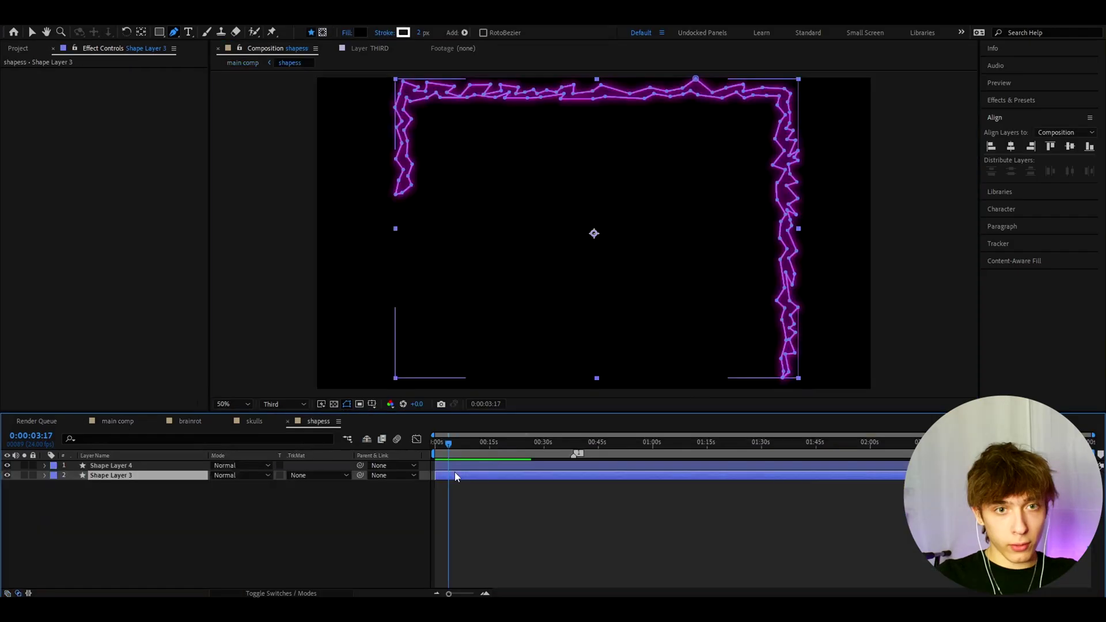
{"action": "left_click", "coordinate": [100, 467]}
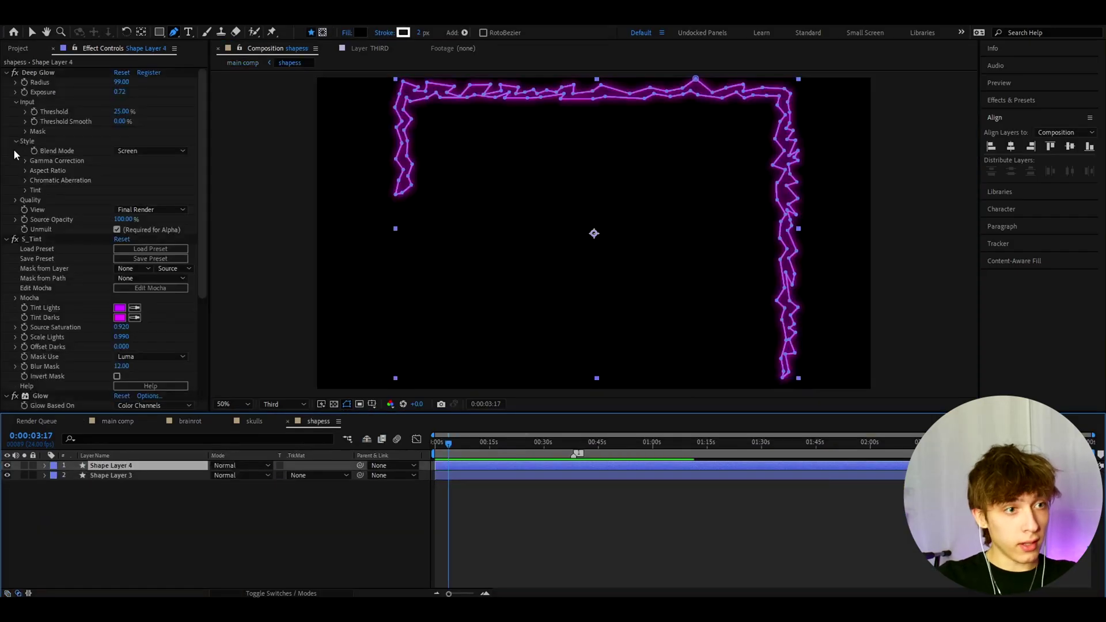
{"action": "left_click", "coordinate": [25, 190]}
{"action": "left_click", "coordinate": [117, 200]}
{"action": "left_click", "coordinate": [119, 209]}
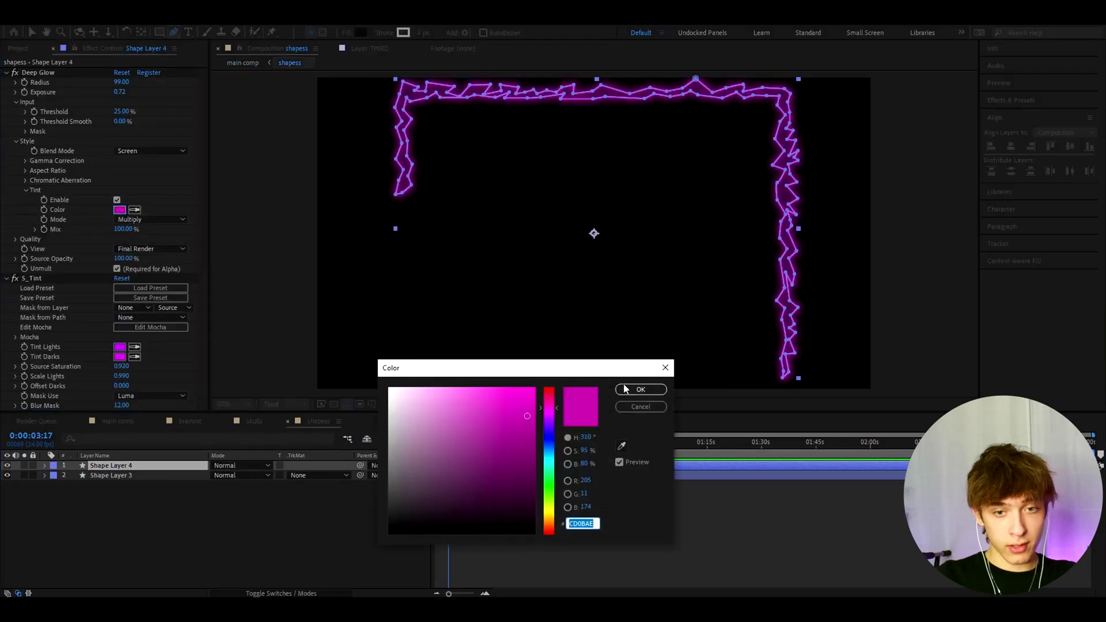
{"action": "left_click", "coordinate": [641, 390]}
{"action": "left_click", "coordinate": [117, 201]}
{"action": "left_click", "coordinate": [117, 201]}
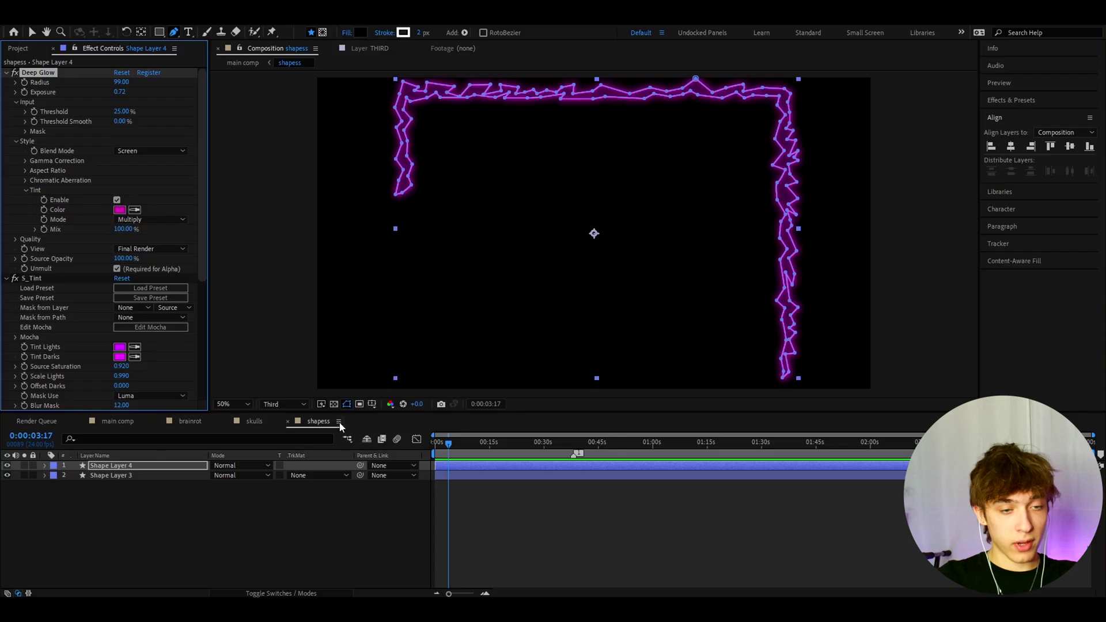
In main comp, draw closed black shapes with white outlines at the footage's lower-left corner: a jagged spike and a cross on a base.
{"action": "left_click", "coordinate": [117, 421]}
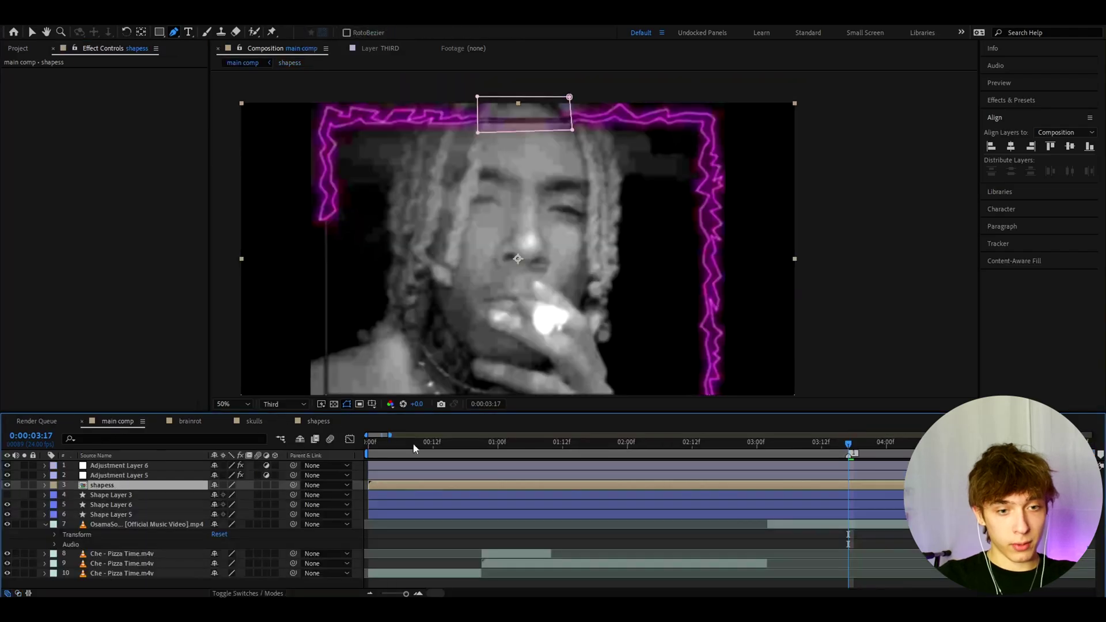
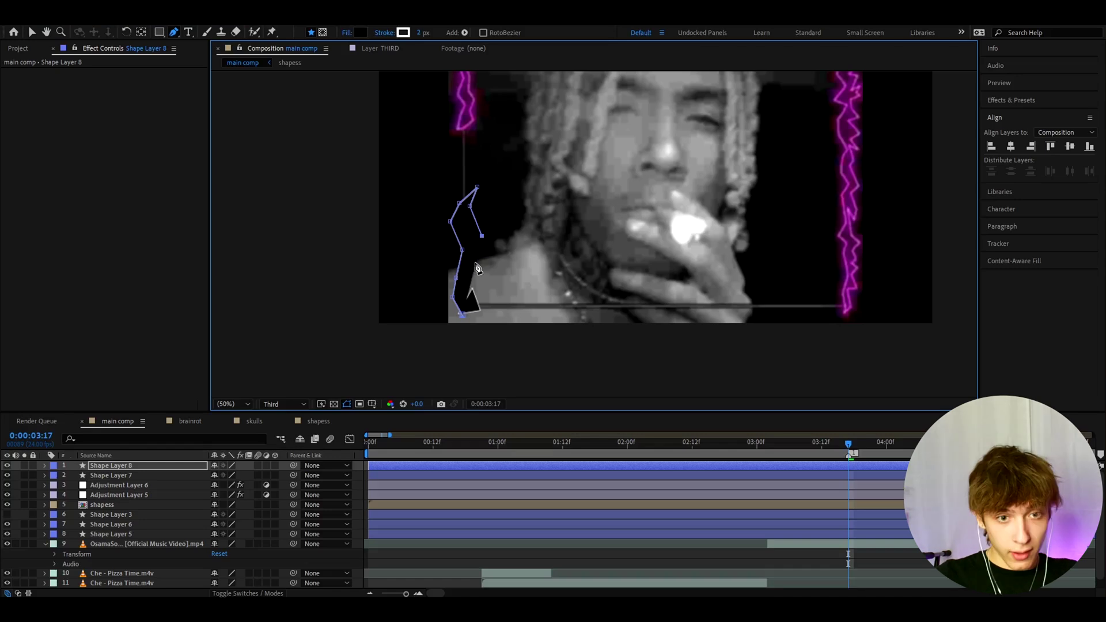
{"action": "left_click", "coordinate": [474, 287]}
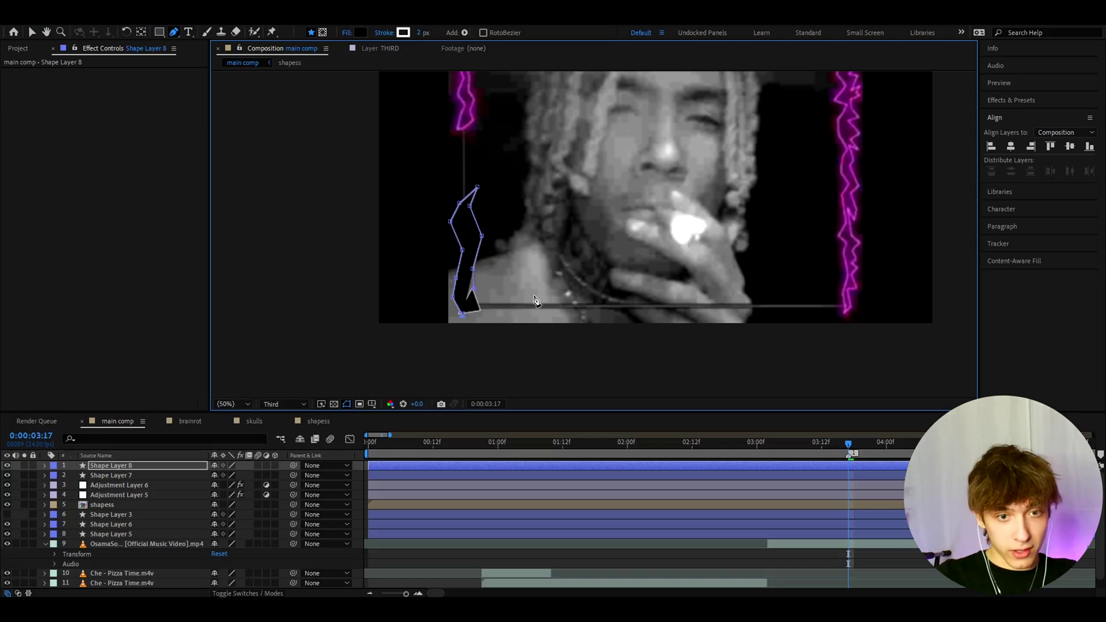
{"action": "left_click", "coordinate": [462, 314]}
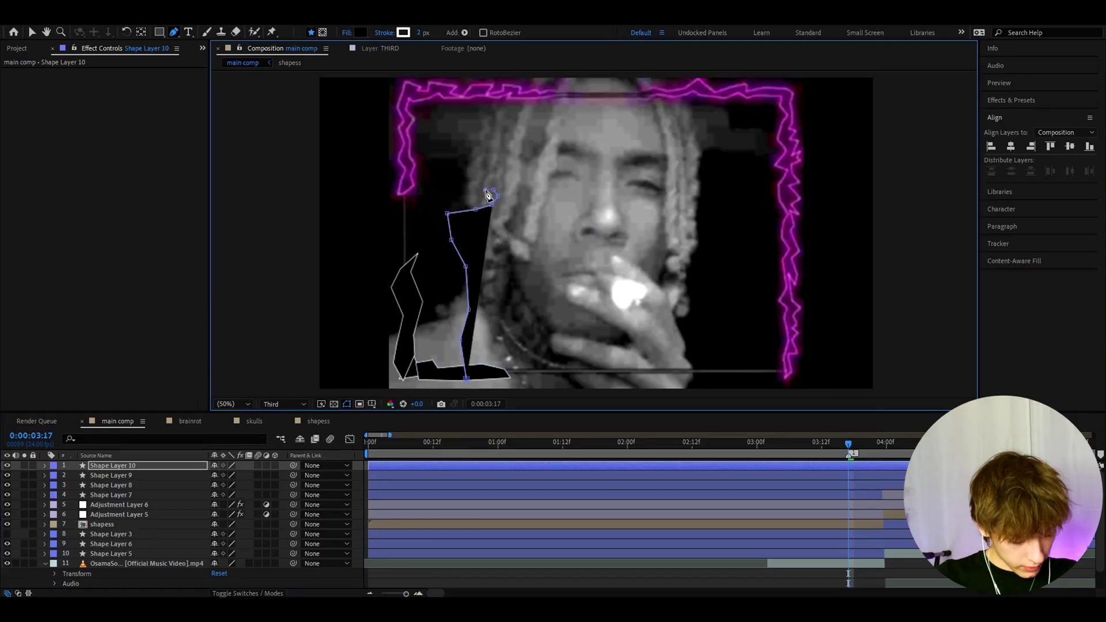
{"action": "key", "text": "F2"}
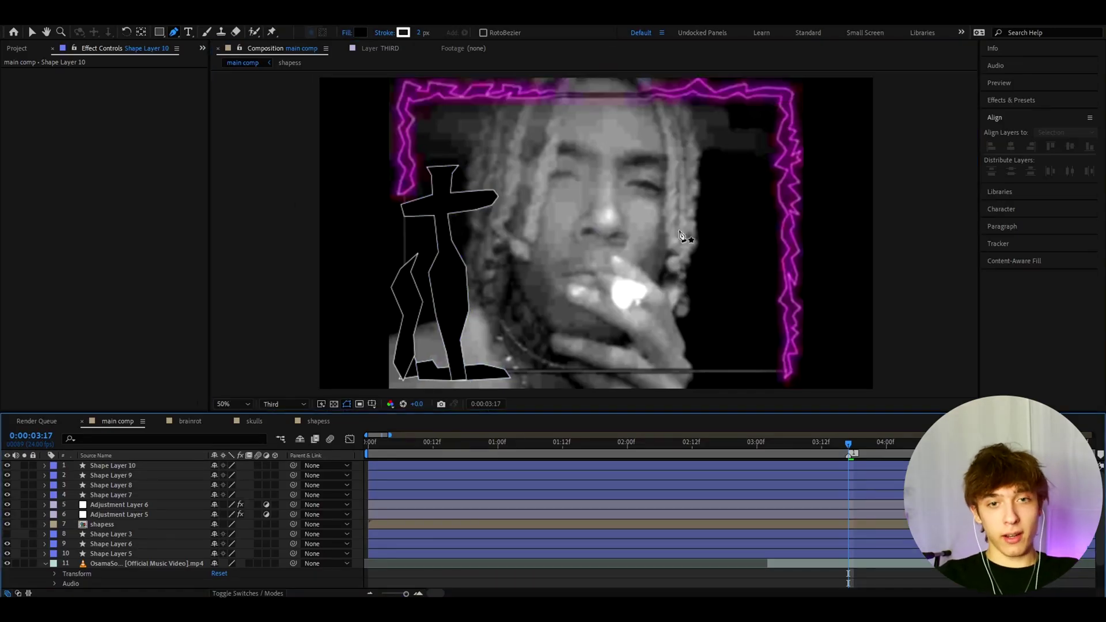
{"action": "left_click", "coordinate": [30, 32]}
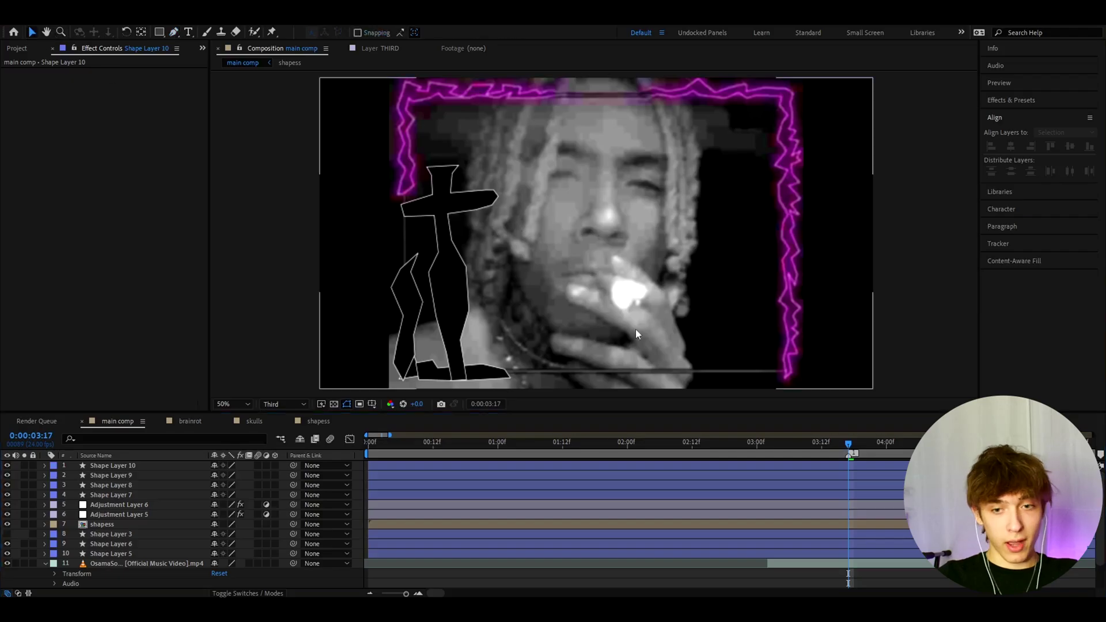
Pre-compose Shape Layers 7 to 10 into a new composition named "shapes 2".
{"action": "left_click", "coordinate": [111, 495]}
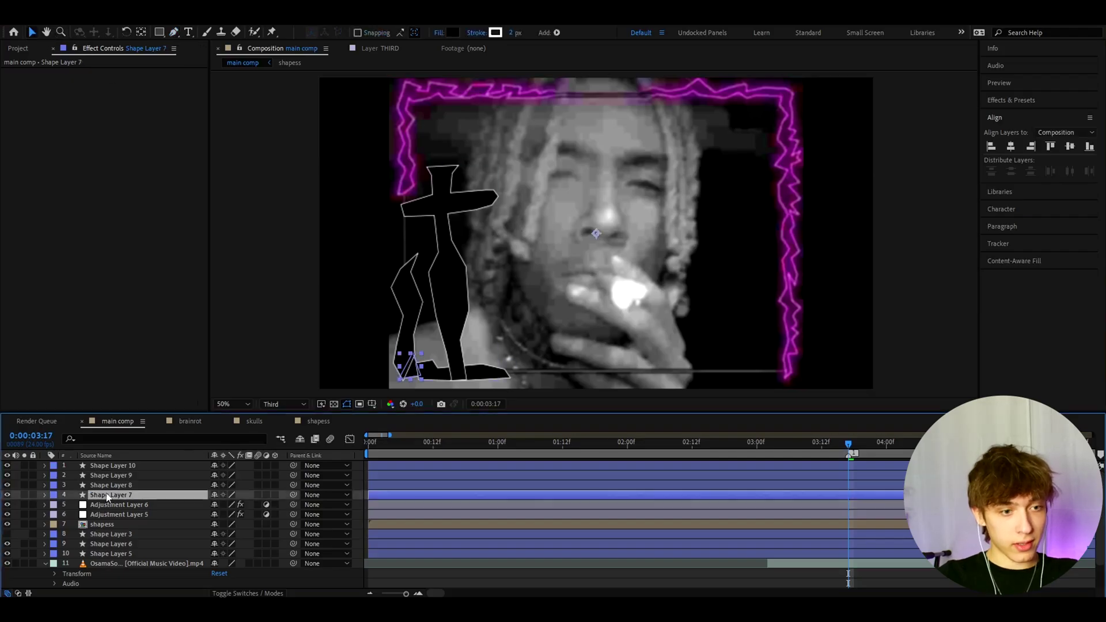
{"action": "left_click_drag", "start_coordinate": [70, 494], "coordinate": [98, 464]}
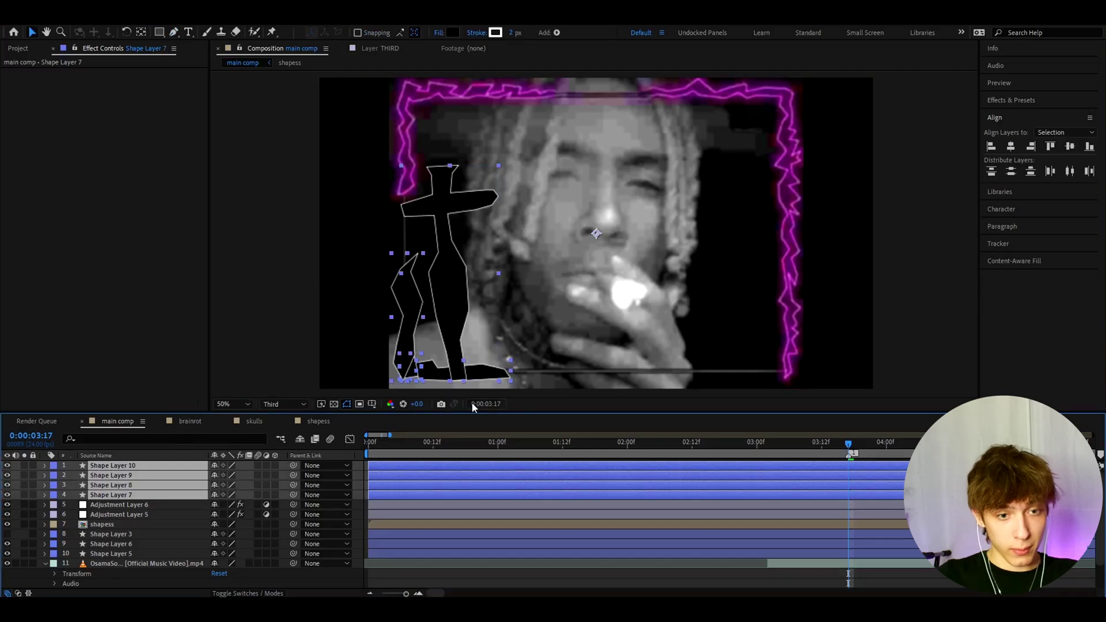
{"action": "right_click", "coordinate": [101, 467]}
{"action": "left_click", "coordinate": [149, 408]}
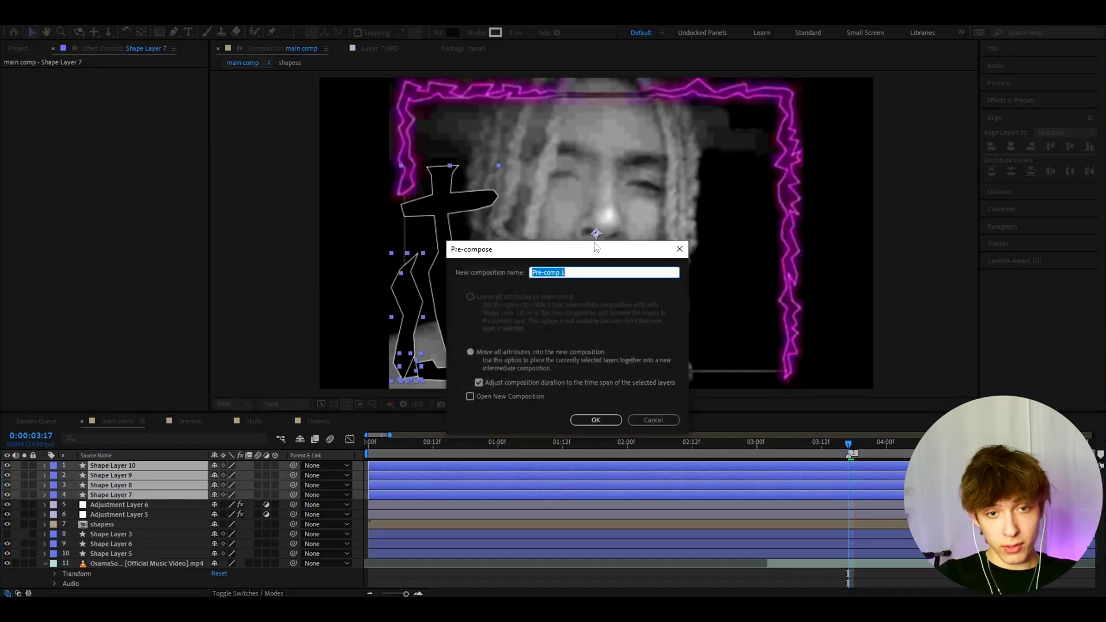
{"action": "type", "text": "shapes 2"}
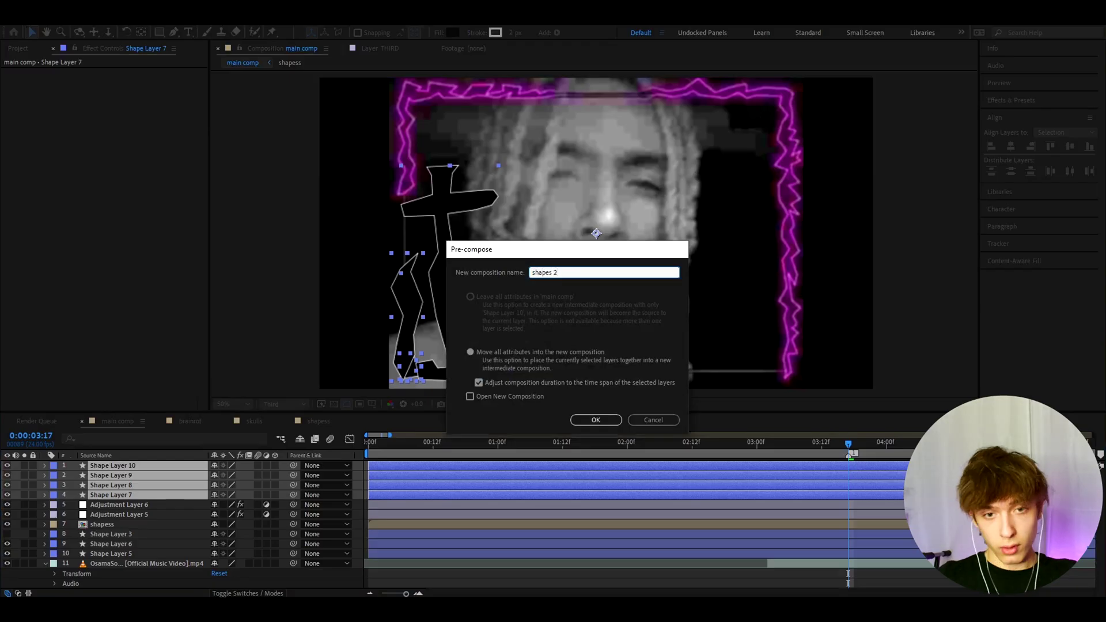
{"action": "key", "text": "Return"}
Move the shapes 2 layer below Adjustment Layers 5 and 6, directly above the shapess layer.
{"action": "left_click", "coordinate": [107, 477]}
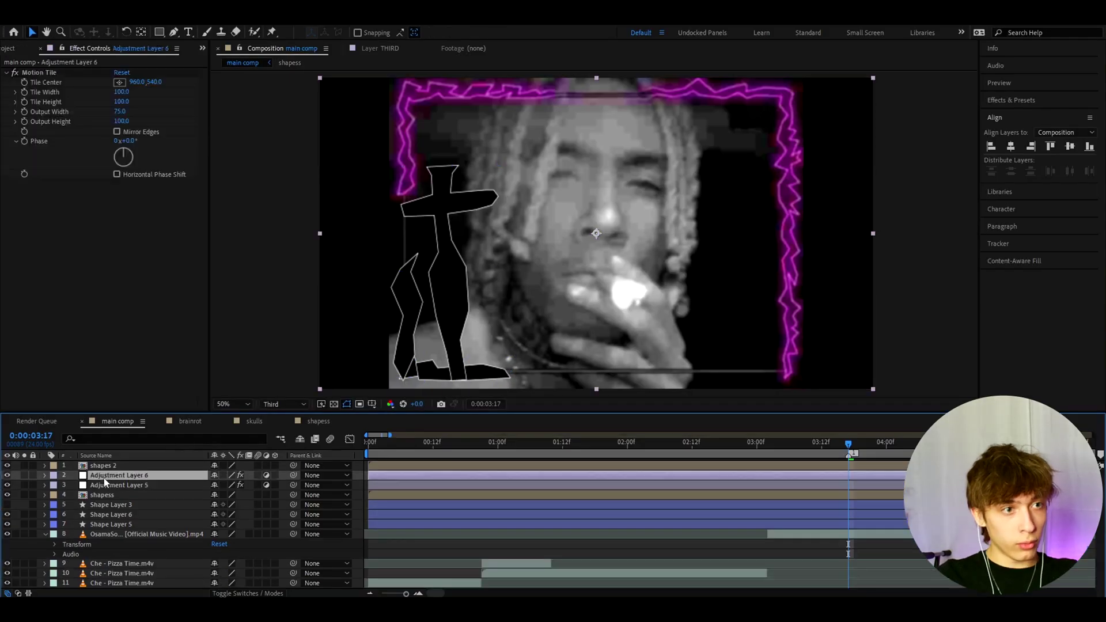
{"action": "left_click", "coordinate": [107, 485]}
{"action": "left_click_drag", "start_coordinate": [103, 467], "coordinate": [102, 495]}
{"action": "left_click", "coordinate": [102, 495]}
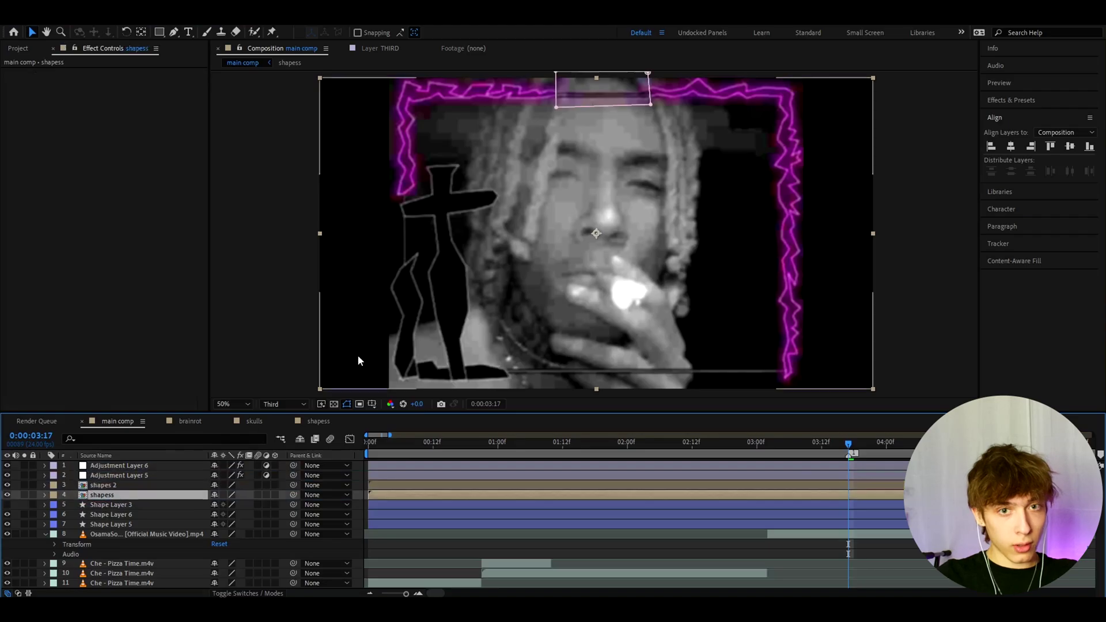
Open the shapess composition and examine the effect settings on Shape Layer 4.
{"action": "double_click", "coordinate": [102, 495]}
{"action": "left_click", "coordinate": [121, 467]}
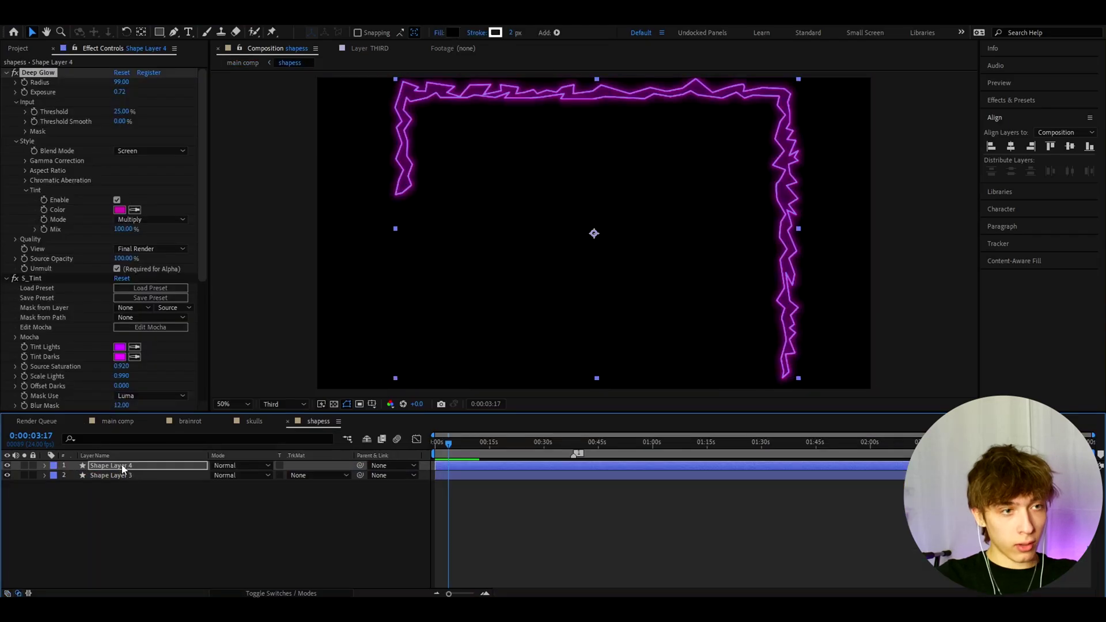
{"action": "scroll", "coordinate": [60, 237], "scroll_direction": "down", "scroll_amount": 3}
{"action": "scroll", "coordinate": [53, 124], "scroll_direction": "up", "scroll_amount": 3}
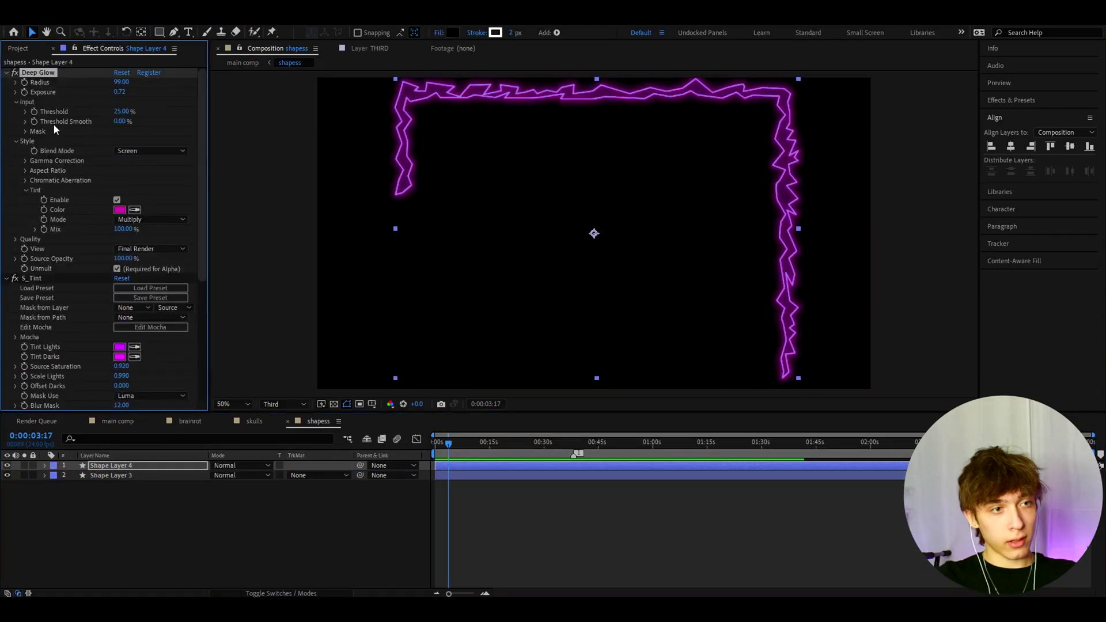
{"action": "scroll", "coordinate": [73, 235], "scroll_direction": "down", "scroll_amount": 3}
{"action": "scroll", "coordinate": [70, 234], "scroll_direction": "up", "scroll_amount": 3}
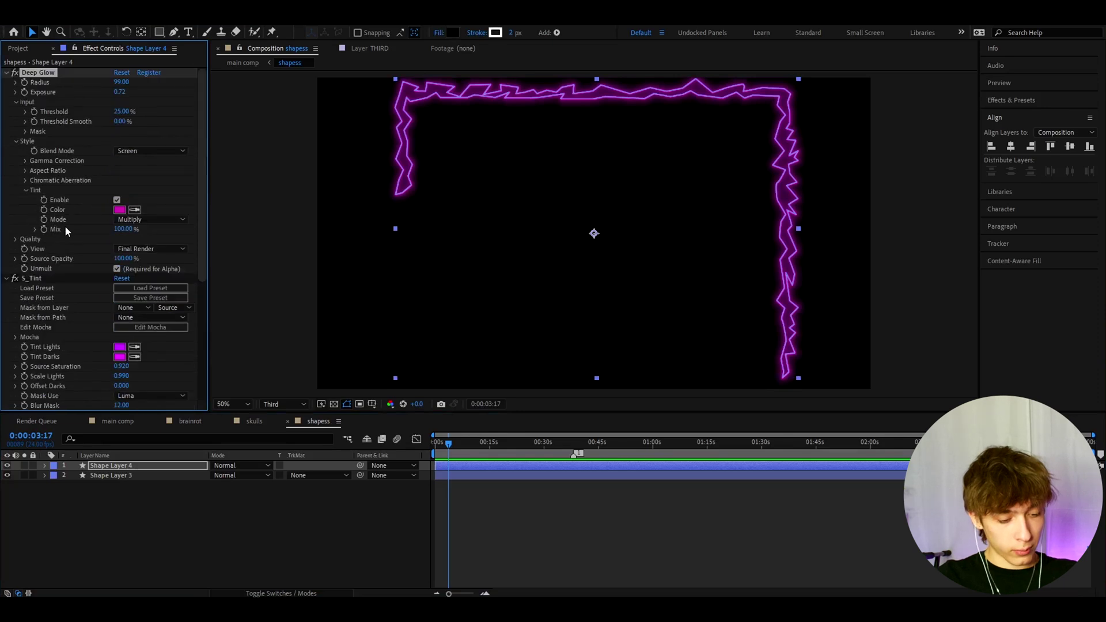
Copy the Deep Glow, S_Tint and Glow effects from Shape Layer 4 onto the shapes 2 layer in main comp.
{"action": "key", "text": "ctrl+Down"}
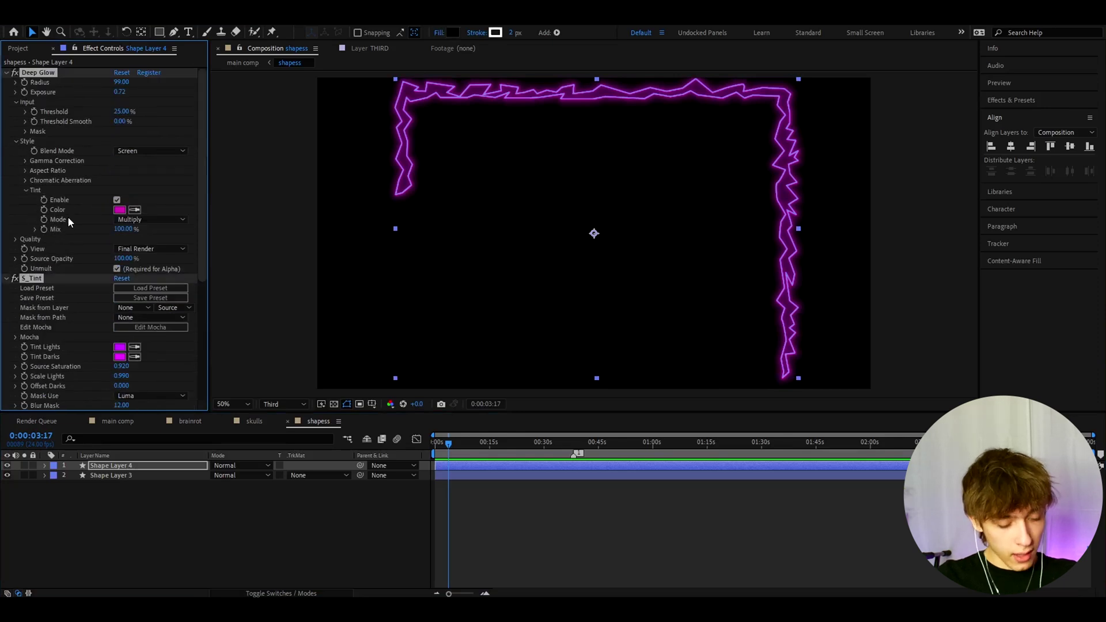
{"action": "left_click", "coordinate": [118, 421]}
{"action": "left_click", "coordinate": [109, 486]}
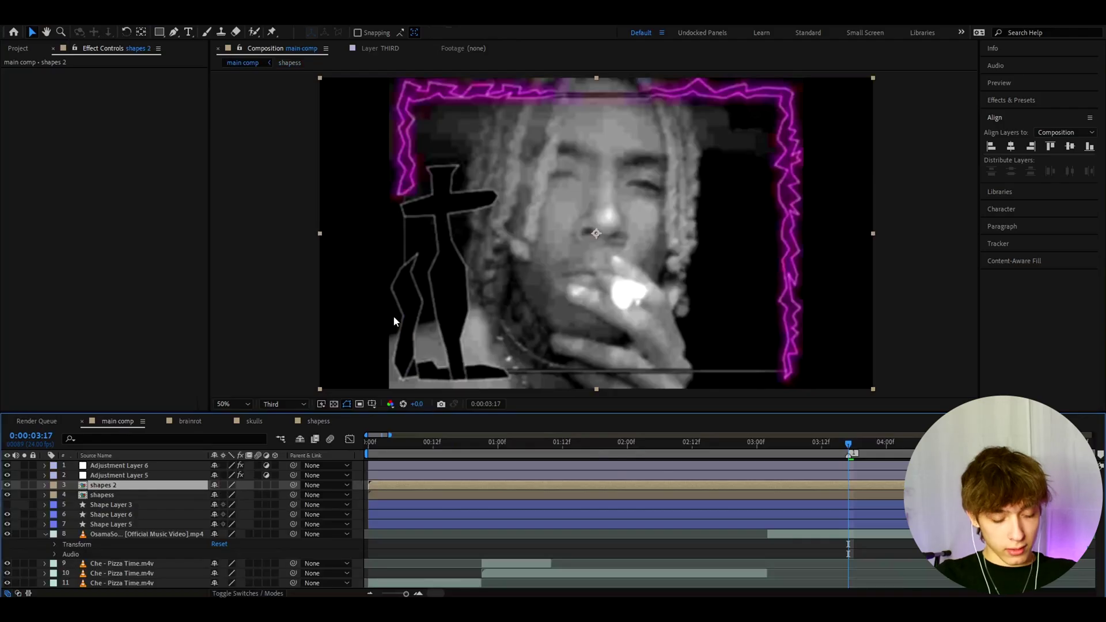
{"action": "left_click", "coordinate": [760, 551]}
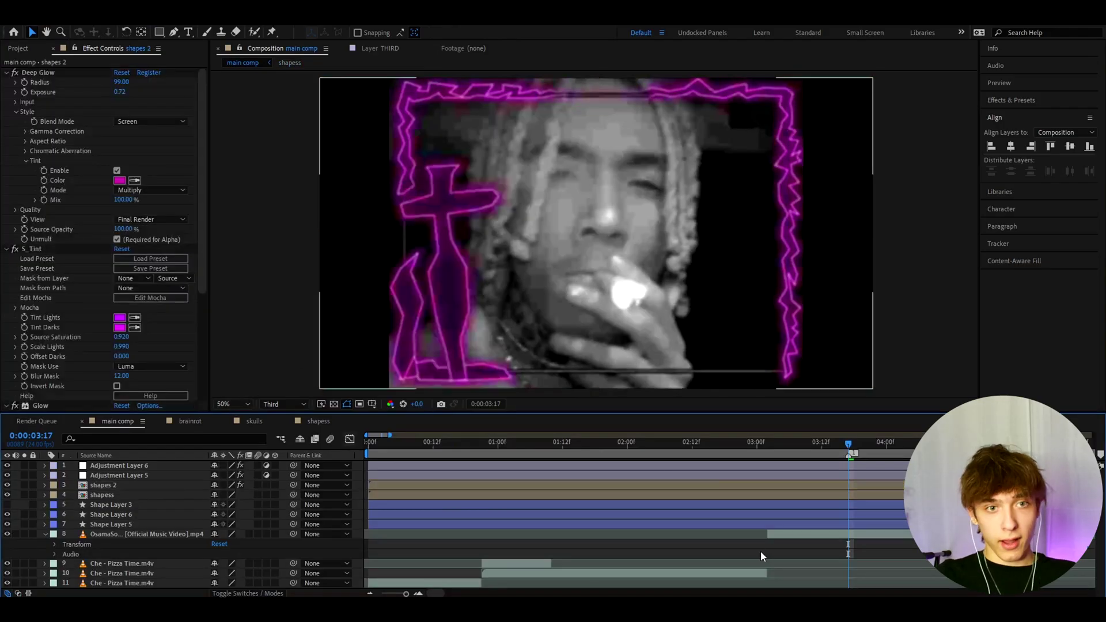
{"action": "scroll", "coordinate": [579, 291], "scroll_direction": "down", "scroll_amount": 2}
{"action": "scroll", "coordinate": [579, 291], "scroll_direction": "up", "scroll_amount": 2}
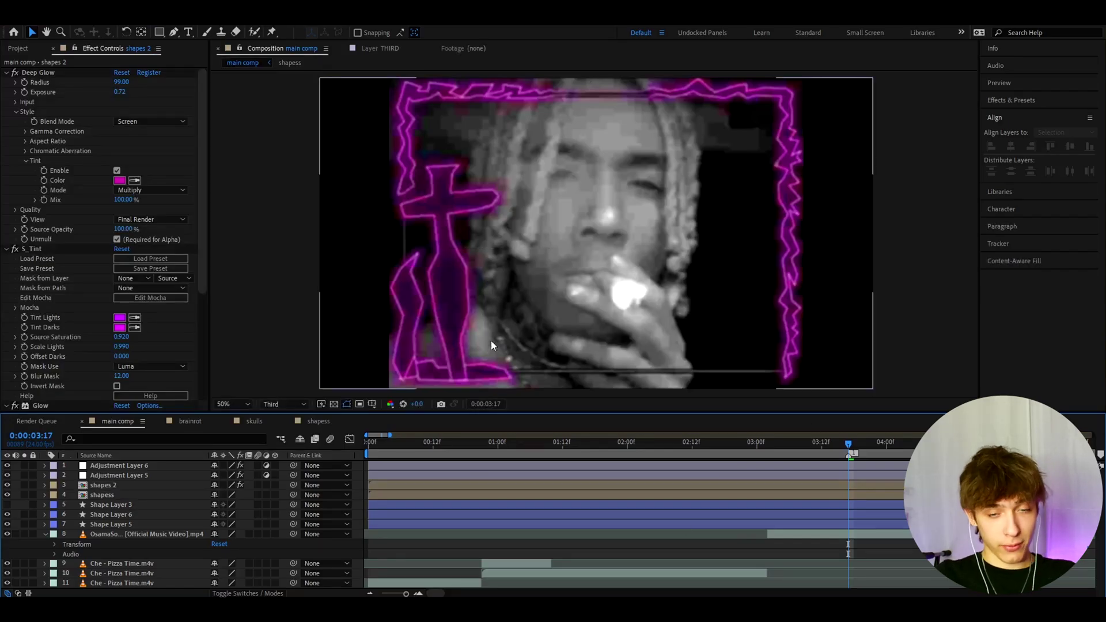
Import BRAINROT SKULL ANIMATION.mov from File Explorer into main comp, starting about 0:00:00:13, directly below Adjustment Layer 5.
{"action": "key", "text": "alt+Tab"}
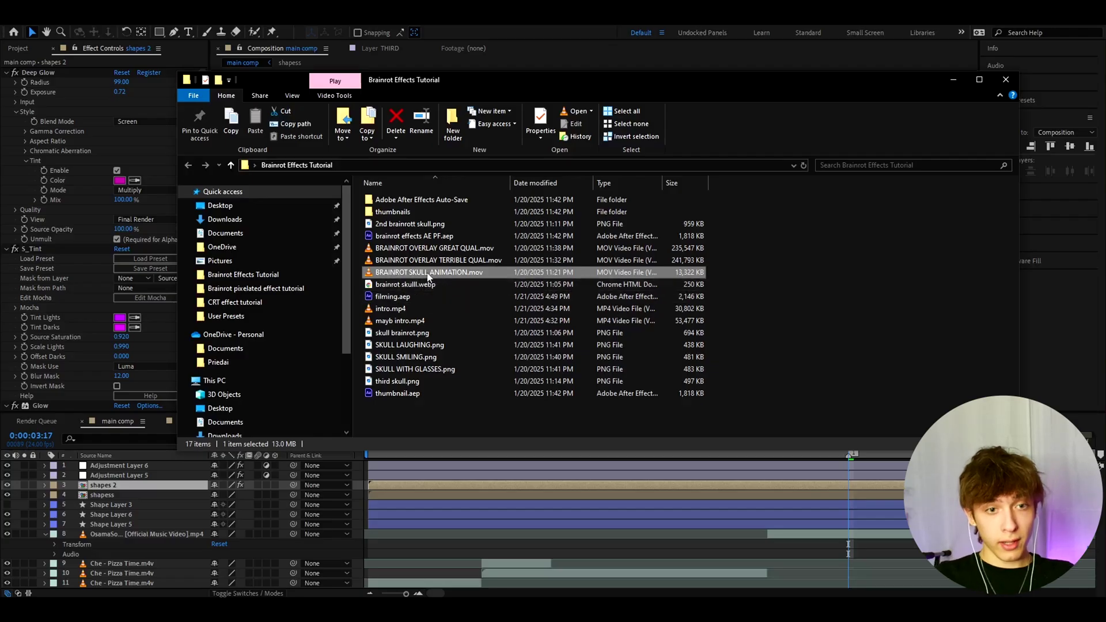
{"action": "left_click_drag", "start_coordinate": [402, 276], "coordinate": [115, 487]}
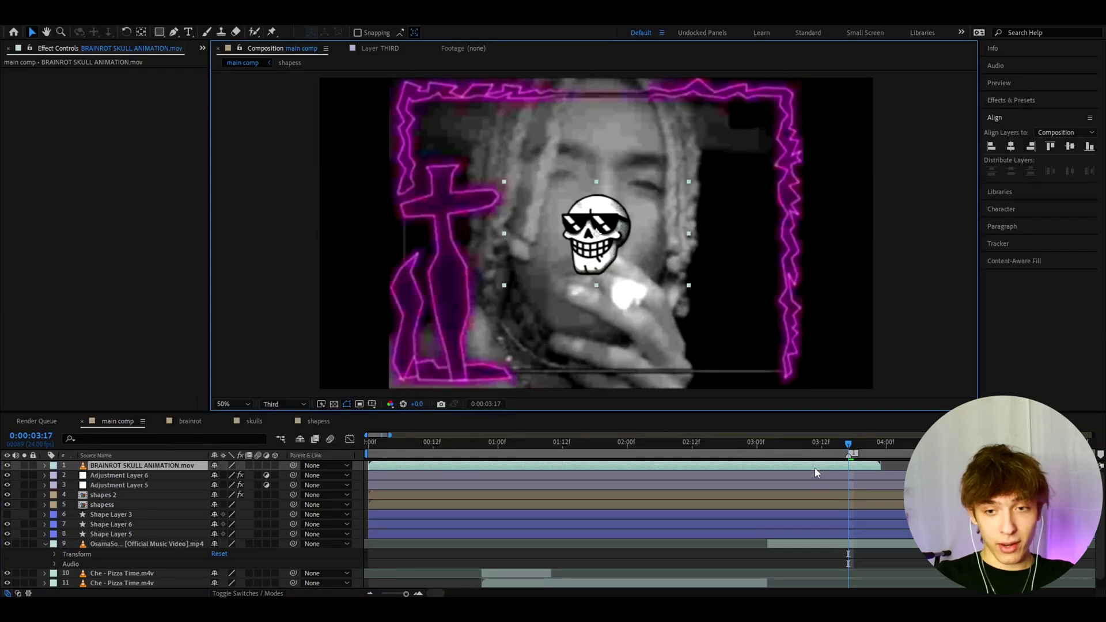
{"action": "left_click_drag", "start_coordinate": [814, 468], "coordinate": [875, 464]}
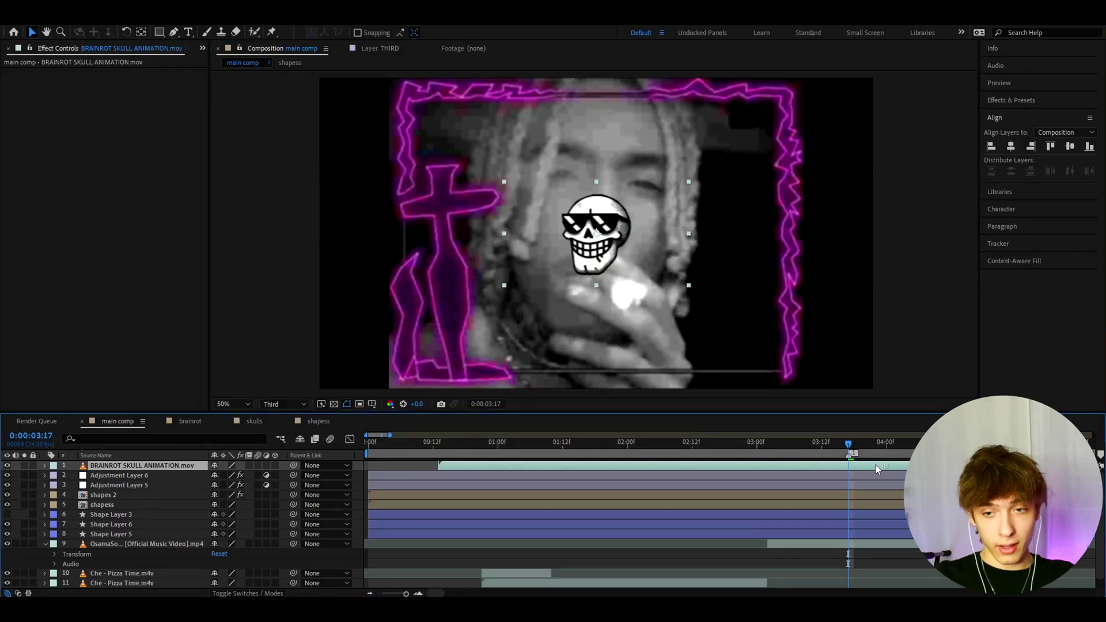
{"action": "left_click_drag", "start_coordinate": [132, 468], "coordinate": [110, 492]}
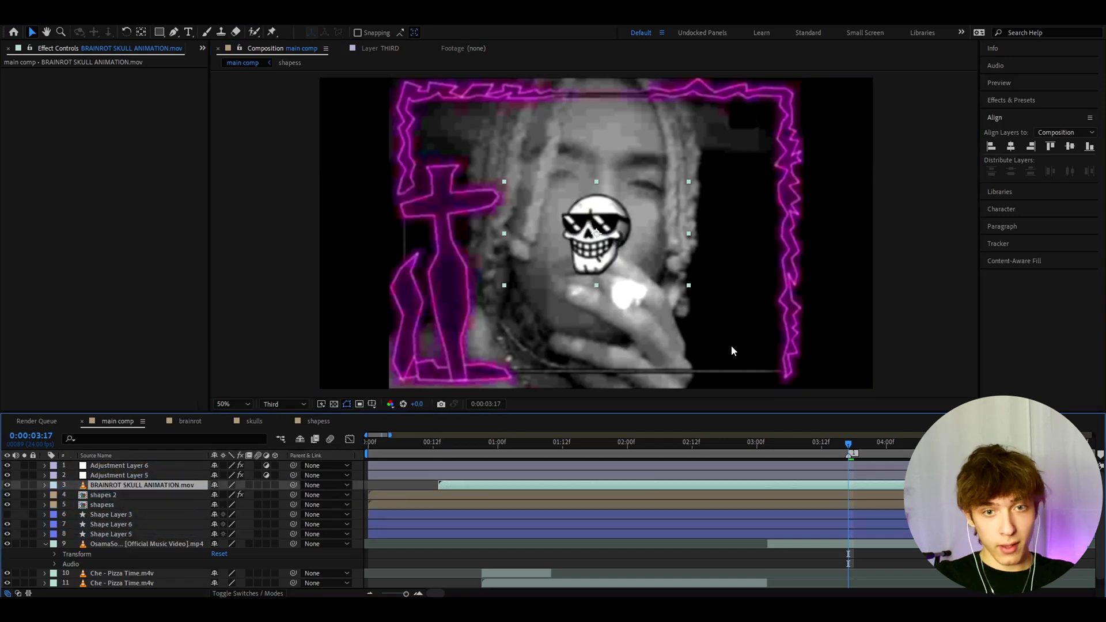
Scale the skull animation to 70% and move it to the footage's upper-left area, above the cross.
{"action": "key", "text": "s"}
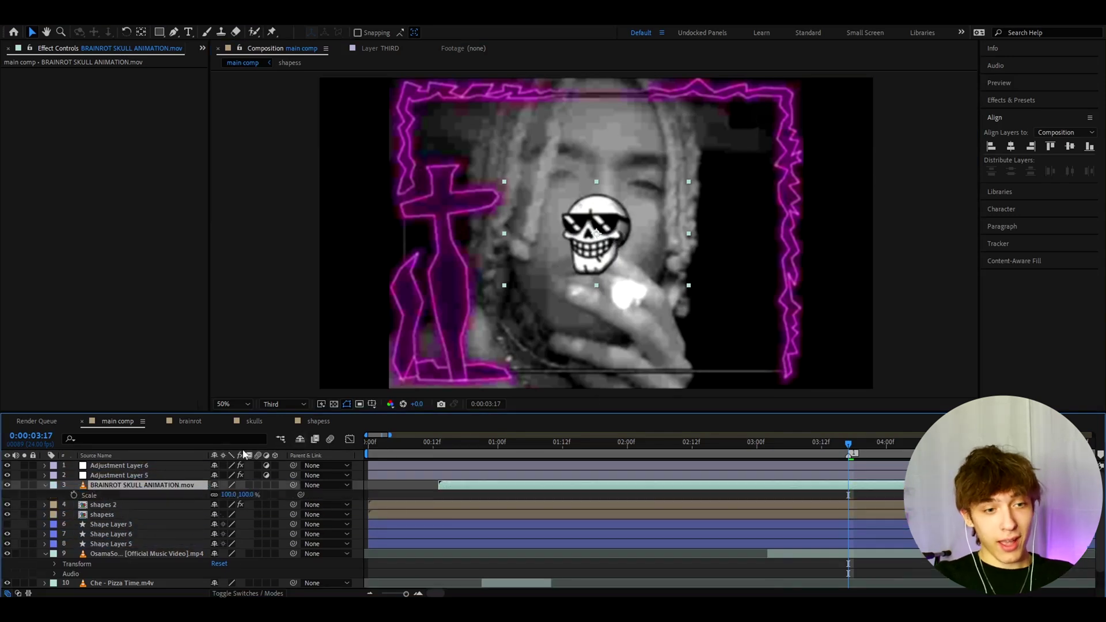
{"action": "left_click", "coordinate": [230, 495]}
{"action": "type", "text": "70"}
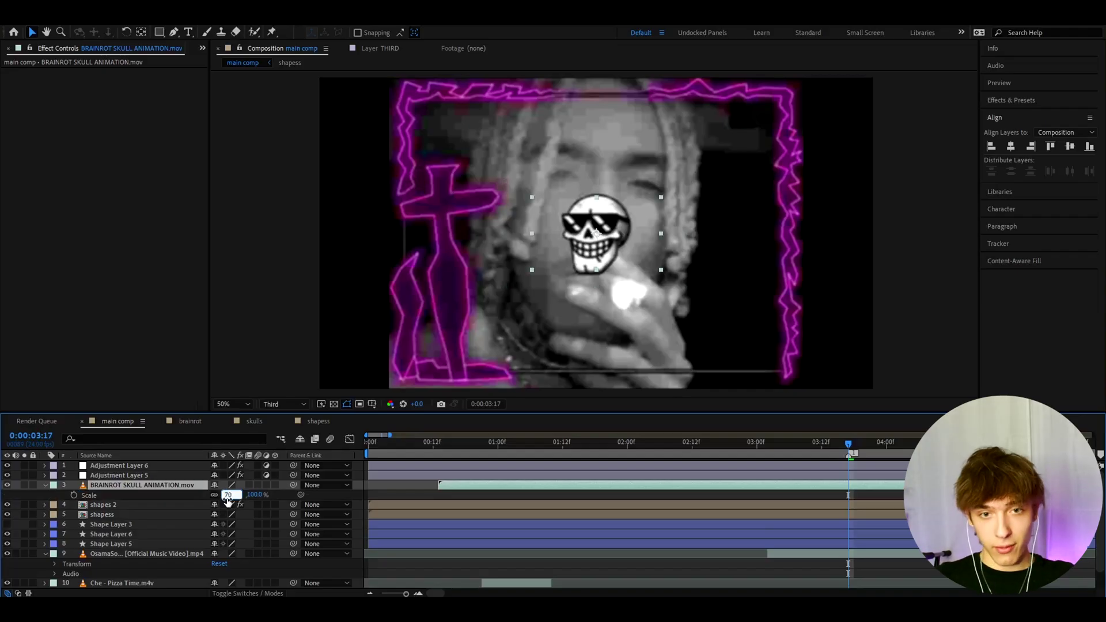
{"action": "key", "text": "Return"}
{"action": "left_click", "coordinate": [556, 196]}
{"action": "left_click_drag", "start_coordinate": [583, 226], "coordinate": [486, 154]}
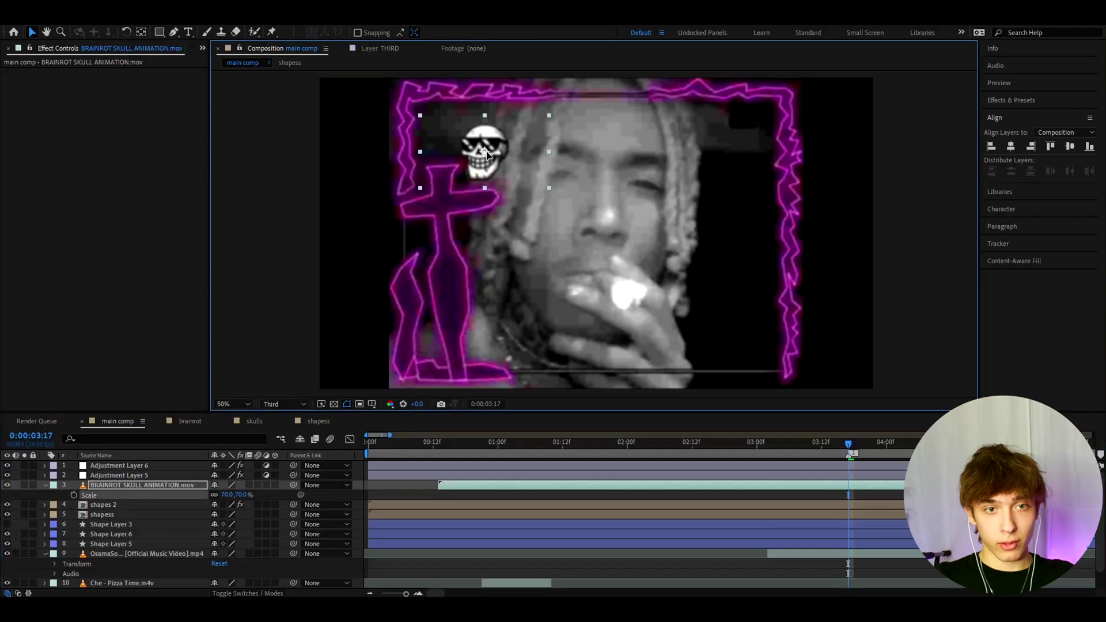
{"action": "left_click", "coordinate": [592, 505]}
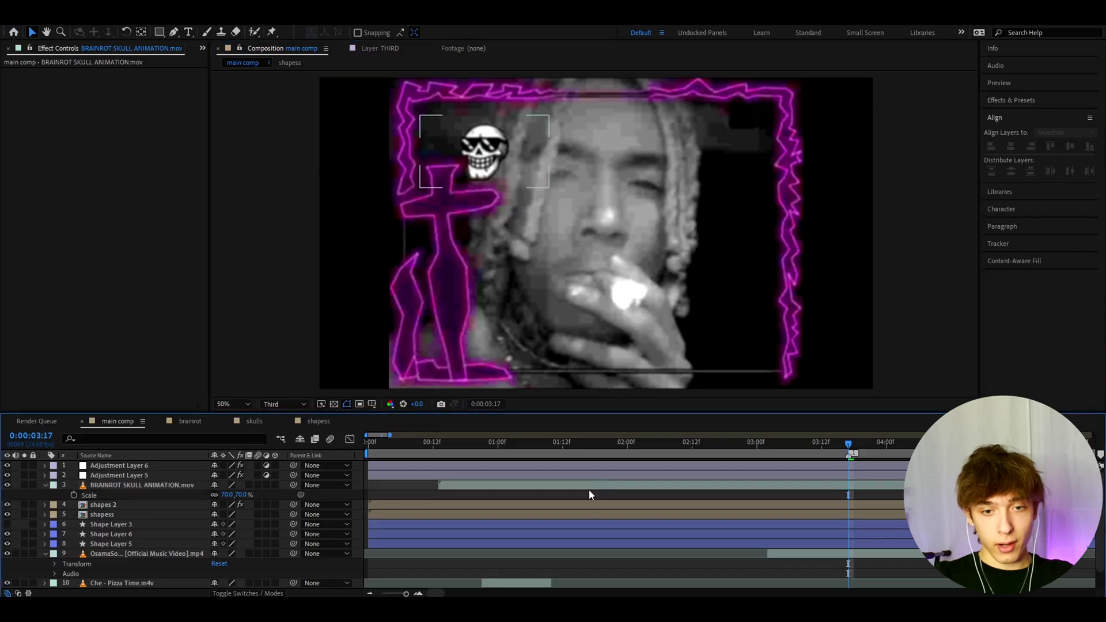
Duplicate the skull animation layer, offset the copy about two frames later, and place it near the footage's lower-right corner.
{"action": "left_click", "coordinate": [589, 487]}
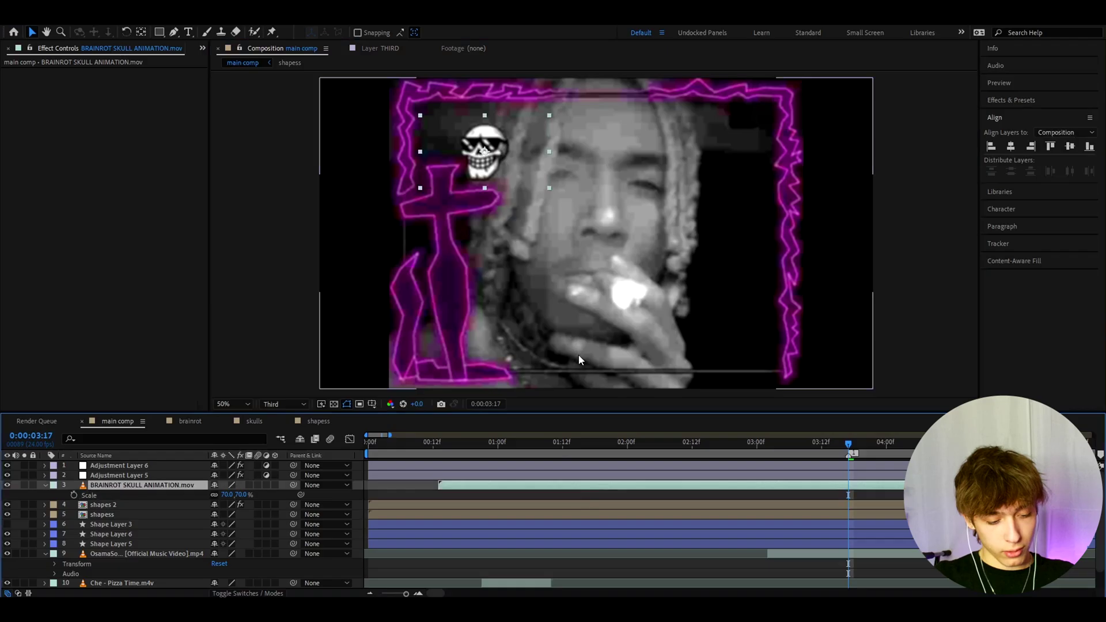
{"action": "key", "text": "ctrl+d"}
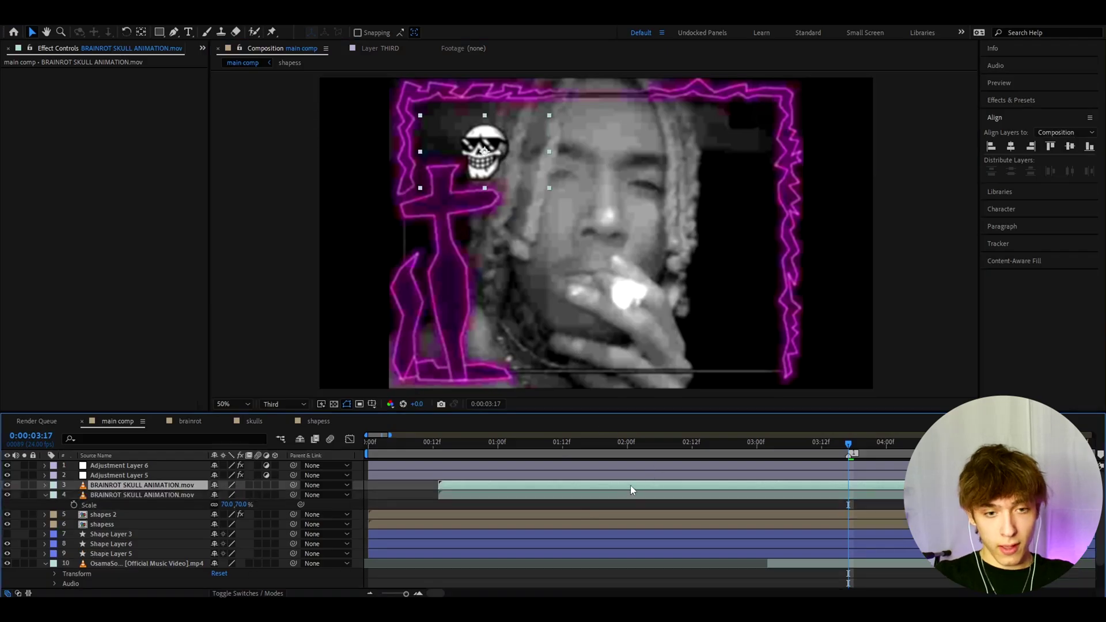
{"action": "left_click_drag", "start_coordinate": [630, 485], "coordinate": [637, 483]}
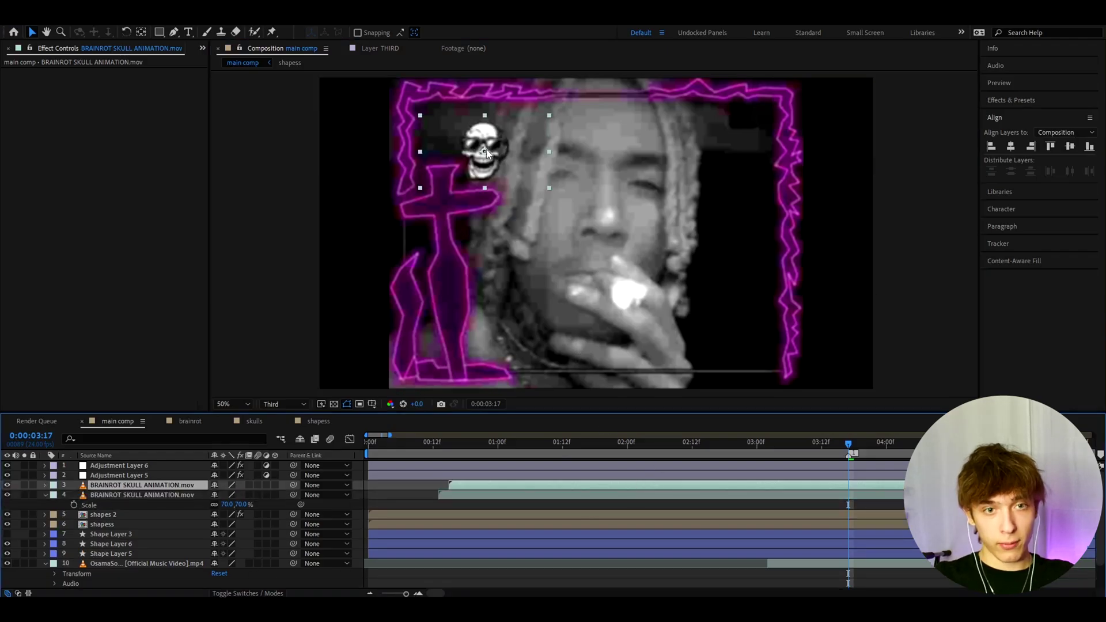
{"action": "left_click_drag", "start_coordinate": [491, 153], "coordinate": [741, 336]}
Set the lower-right skull animation's scale to 55% and deselect it.
{"action": "key", "text": "s"}
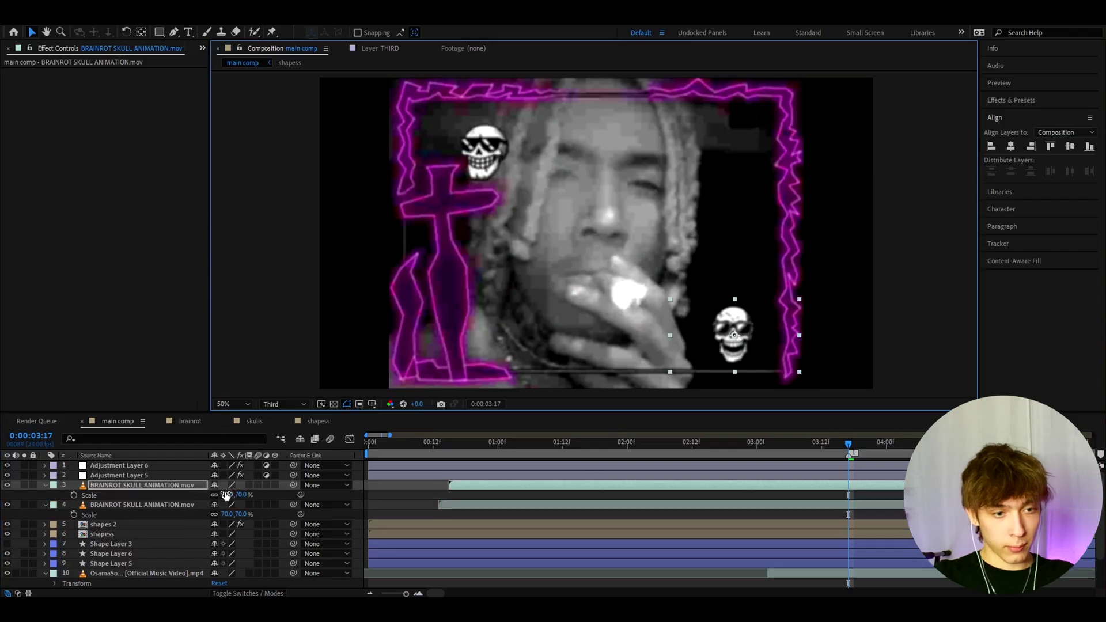
{"action": "left_click", "coordinate": [226, 494]}
{"action": "type", "text": "55"}
{"action": "key", "text": "Return"}
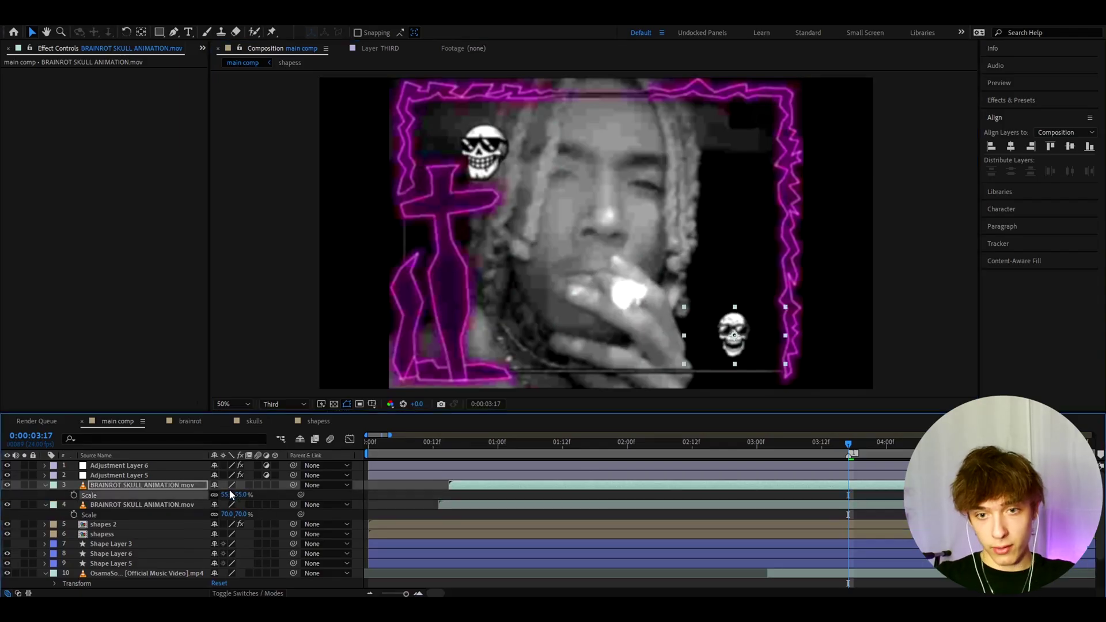
{"action": "key", "text": "ctrl+shift+a"}
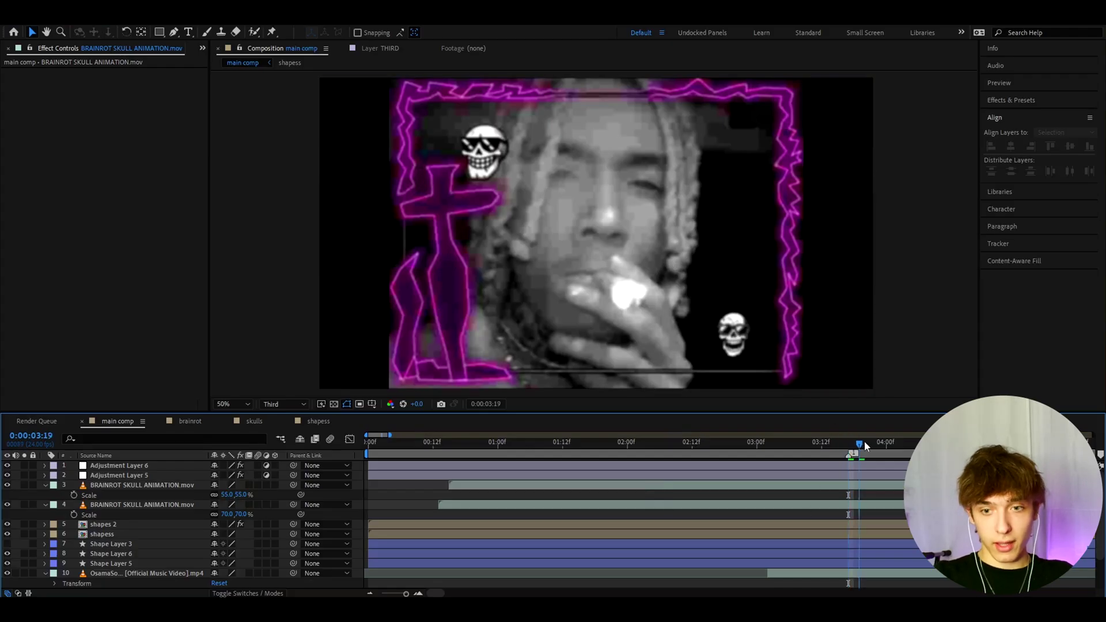
Examine how the skull images alternate in the skulls composition and preview the animated skulls over main comp's footage.
{"action": "mouse_move", "coordinate": [849, 445]}
{"action": "left_mouse_down"}
{"action": "mouse_move", "coordinate": [896, 439]}
{"action": "mouse_move", "coordinate": [820, 439]}
{"action": "mouse_move", "coordinate": [848, 442]}
{"action": "left_mouse_up"}
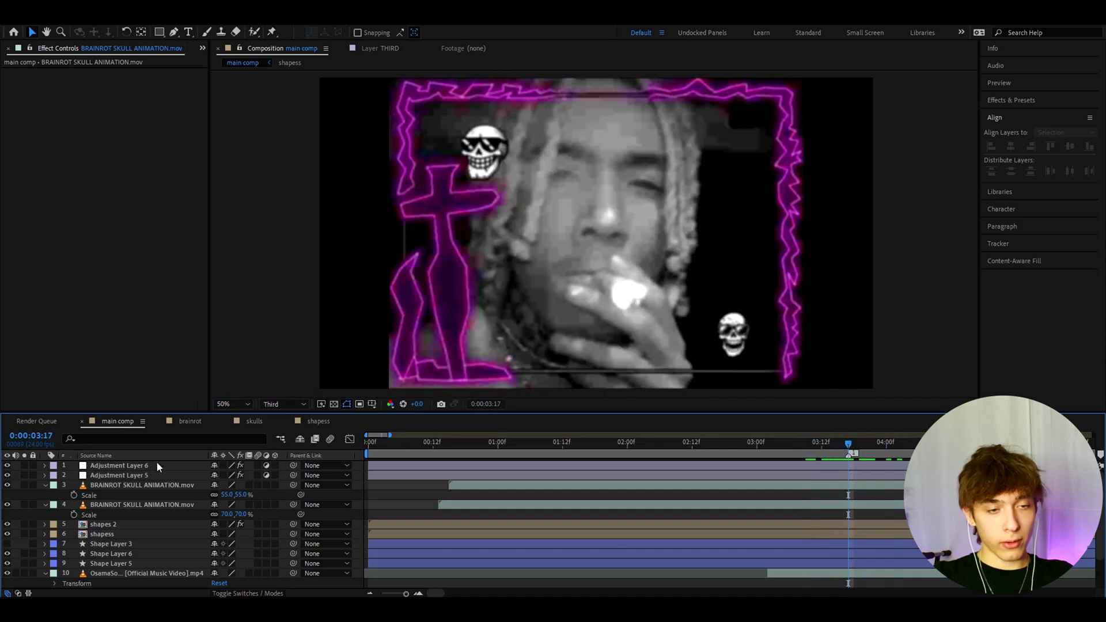
{"action": "left_click", "coordinate": [250, 423]}
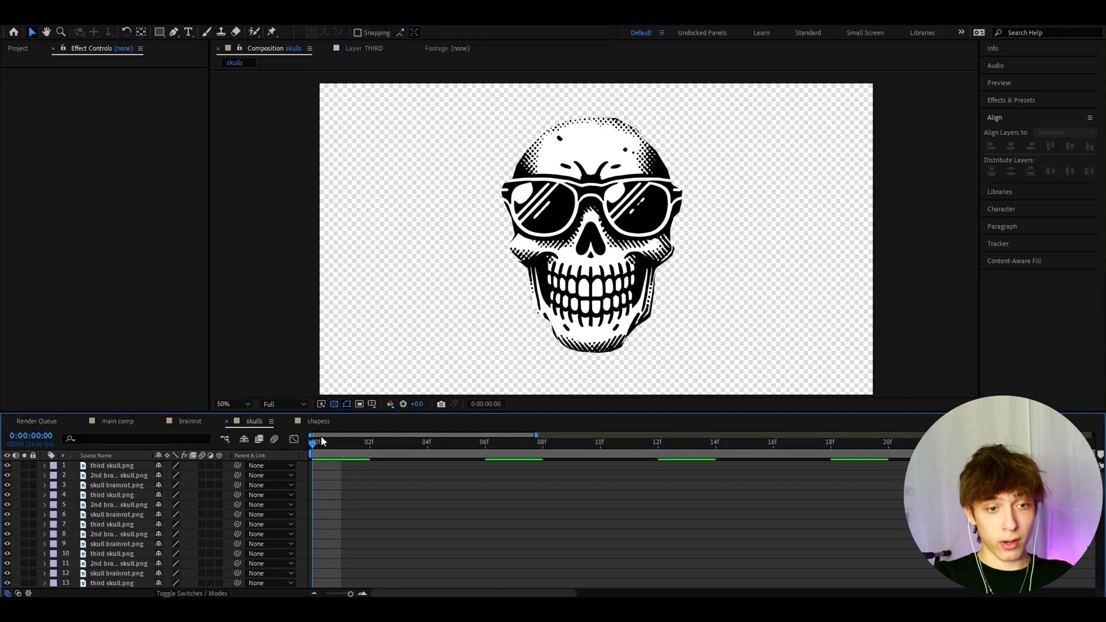
{"action": "left_click_drag", "start_coordinate": [348, 445], "coordinate": [673, 453]}
{"action": "key", "text": "Home"}
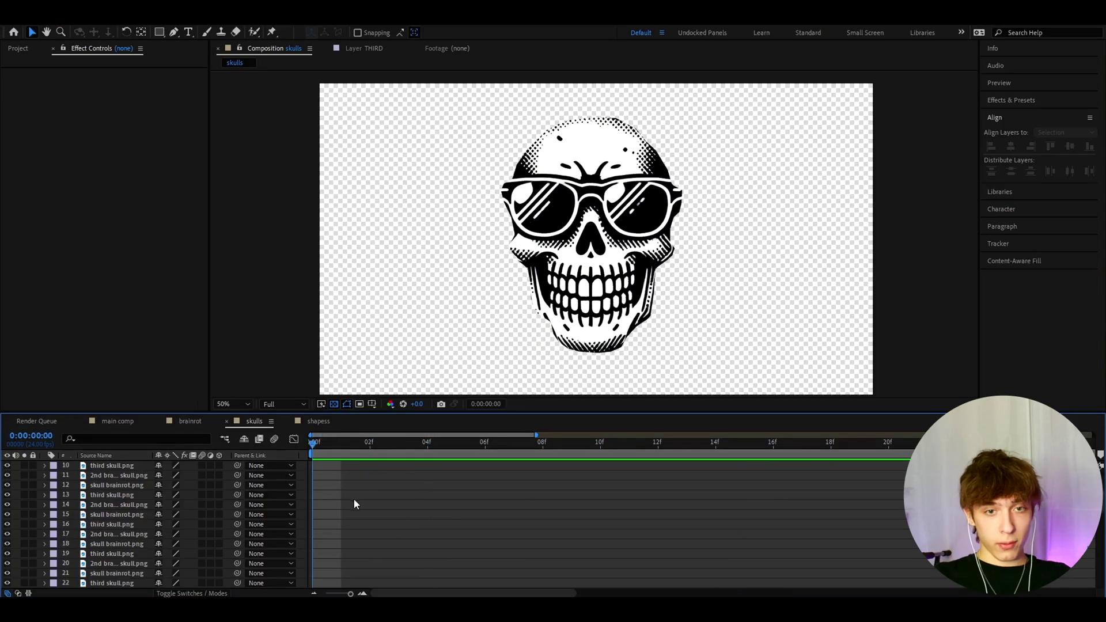
{"action": "scroll", "coordinate": [372, 499], "scroll_direction": "down", "scroll_amount": 10}
{"action": "left_click_drag", "start_coordinate": [320, 443], "coordinate": [427, 459]}
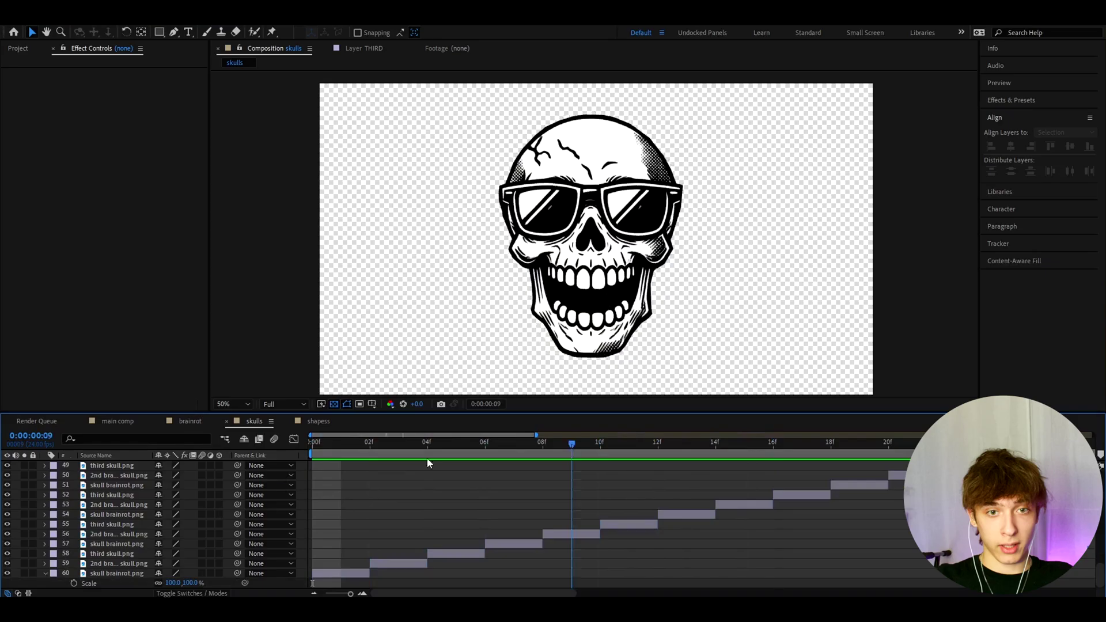
{"action": "left_click", "coordinate": [118, 422]}
{"action": "left_click_drag", "start_coordinate": [847, 444], "coordinate": [876, 421]}
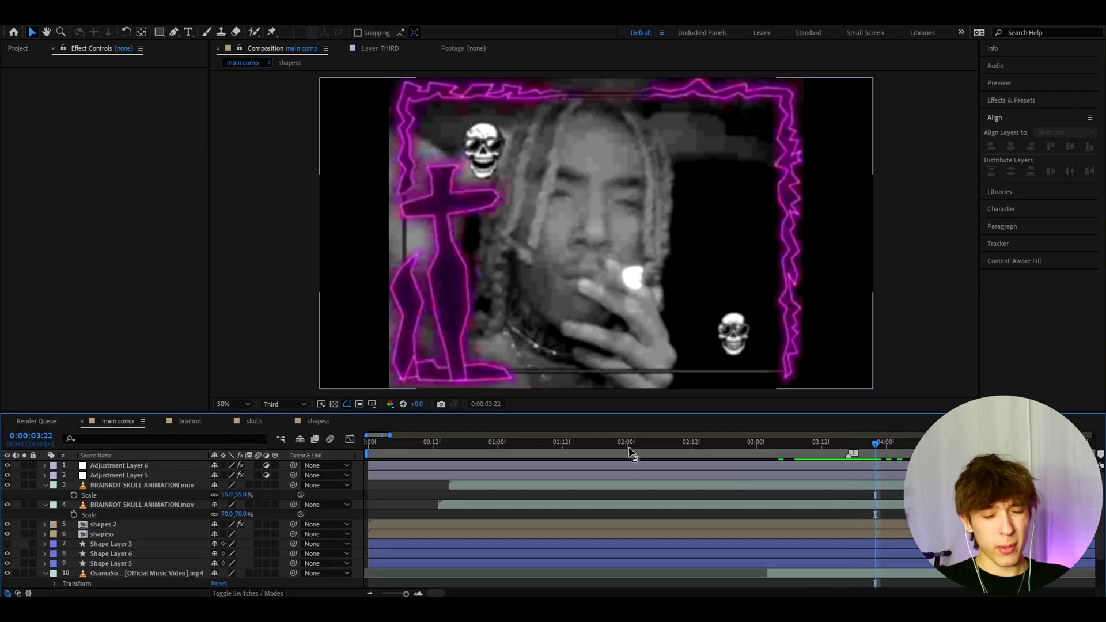
{"action": "left_click_drag", "start_coordinate": [874, 444], "coordinate": [843, 445]}
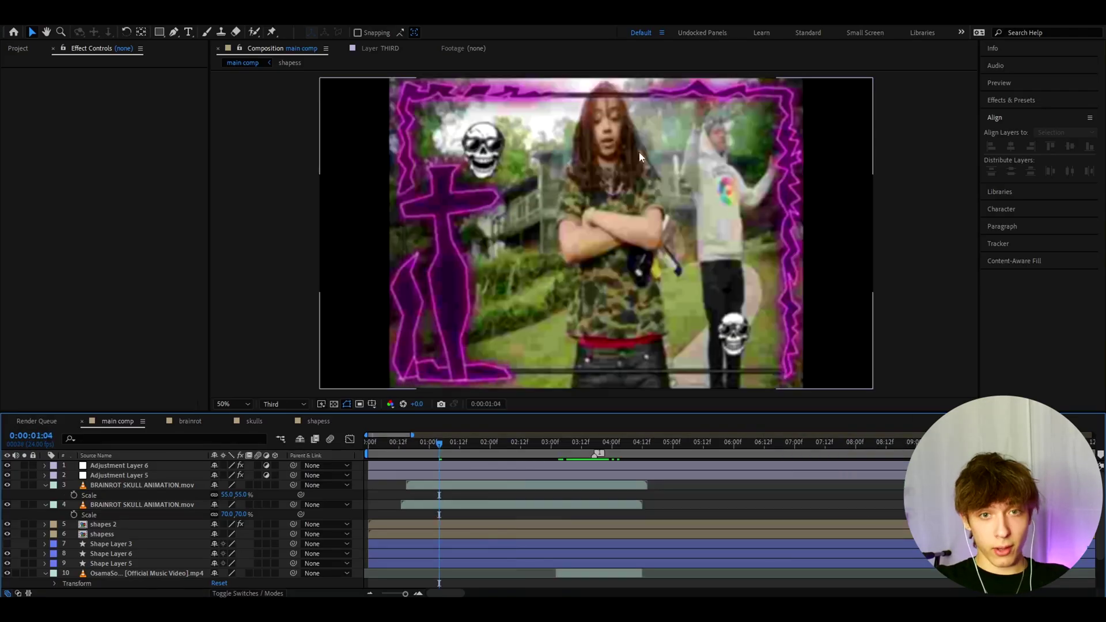
Add an adjustment layer directly above the Che - Pizza Time clips and remove its portion before 0:00:00:21.
{"action": "left_click", "coordinate": [405, 447]}
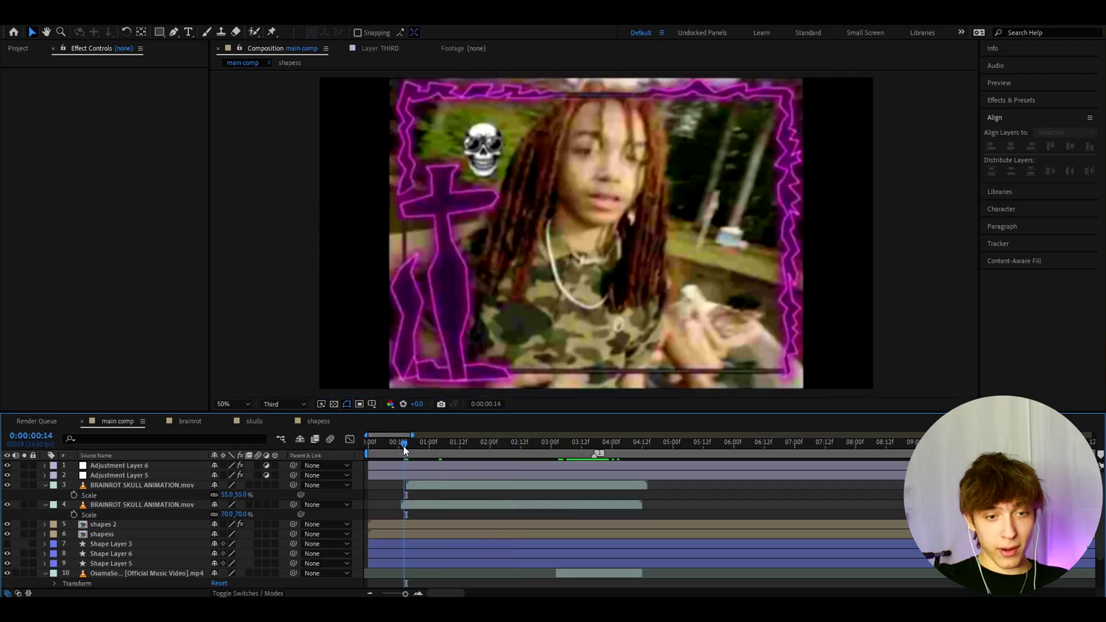
{"action": "scroll", "coordinate": [455, 487], "scroll_direction": "down", "scroll_amount": 2}
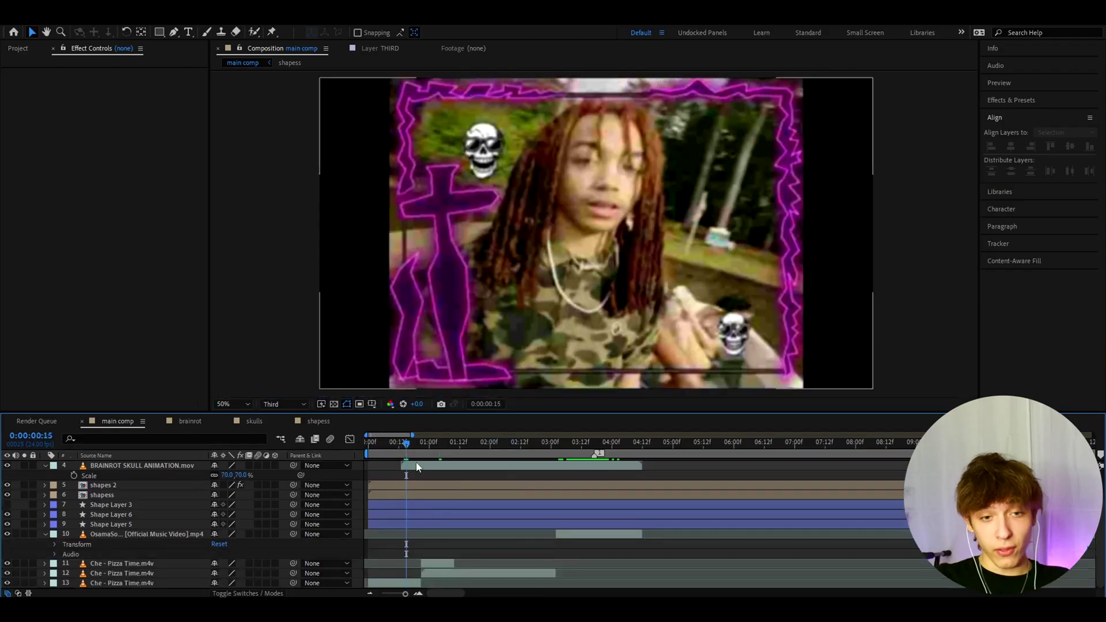
{"action": "left_click", "coordinate": [421, 443]}
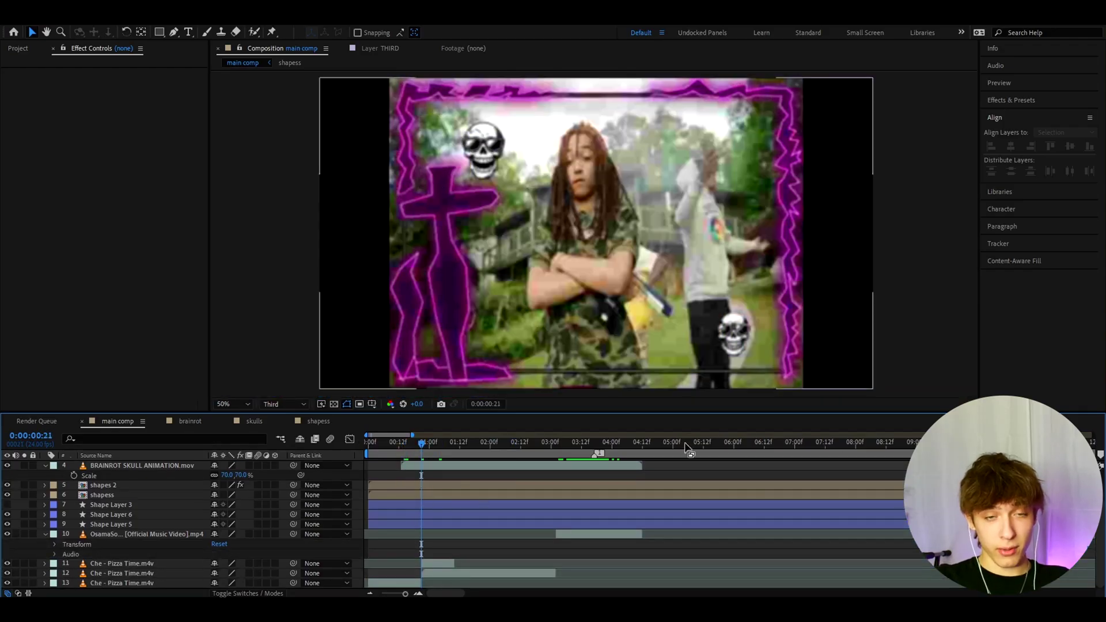
{"action": "left_click", "coordinate": [433, 562]}
{"action": "key", "text": "equal"}
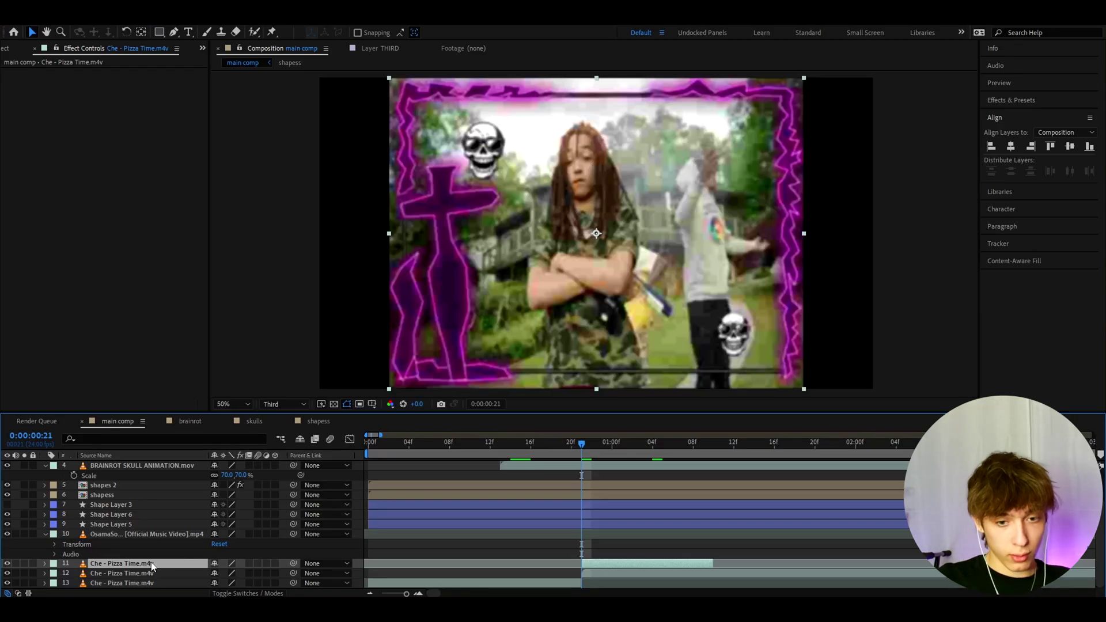
{"action": "key", "text": "ctrl+alt+y"}
{"action": "key", "text": "ctrl+shift+d"}
{"action": "left_click", "coordinate": [569, 574]}
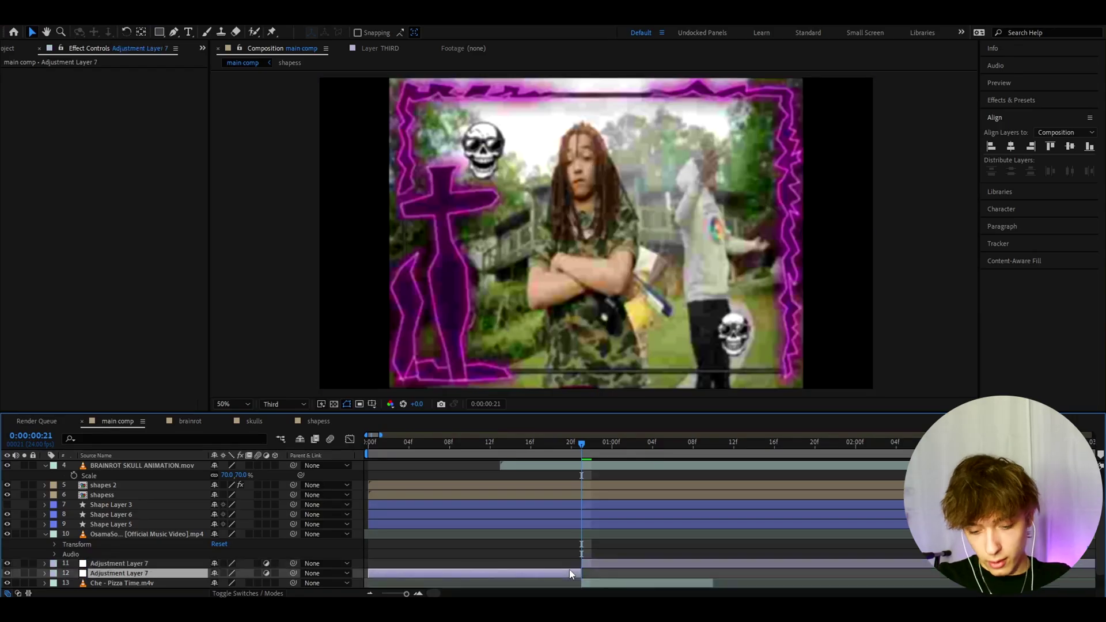
{"action": "key", "text": "Delete"}
{"action": "key", "text": "space"}
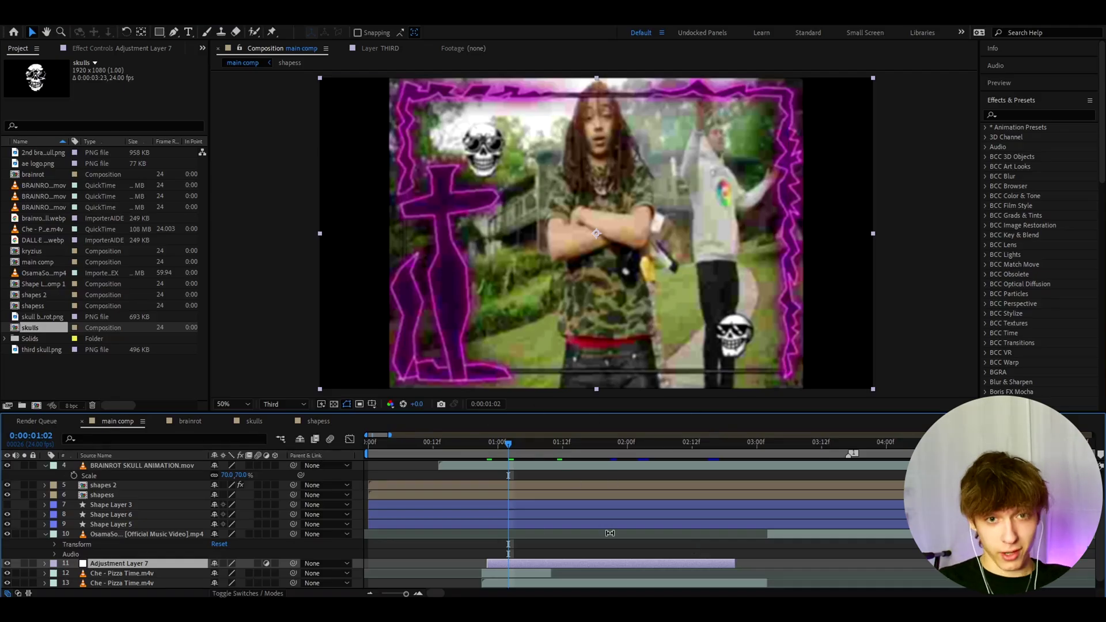
Apply the Threshold effect to Adjustment Layer 7 and check its look at several frames of the clip.
{"action": "key", "text": "ctrl+space"}
{"action": "type", "text": "thres"}
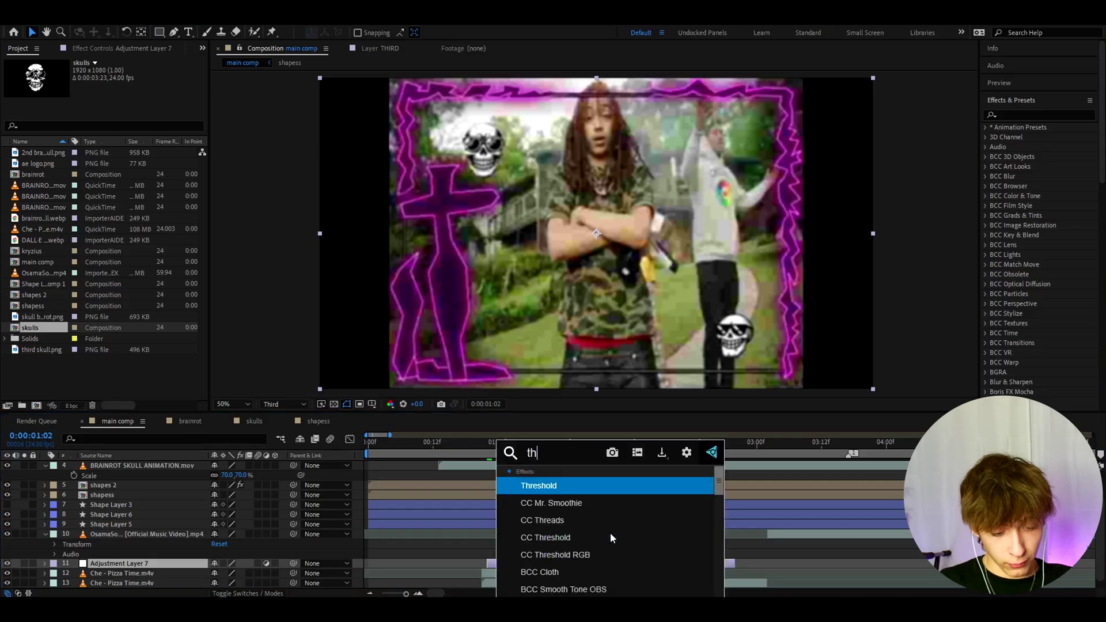
{"action": "left_click", "coordinate": [554, 482]}
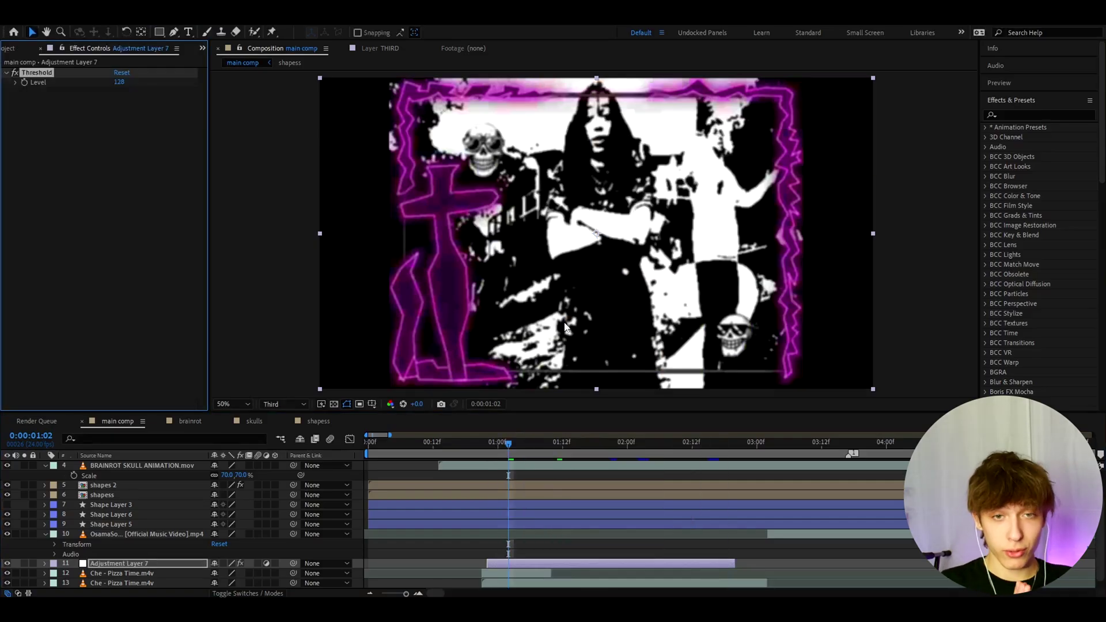
{"action": "left_click", "coordinate": [612, 455]}
{"action": "left_click", "coordinate": [657, 445]}
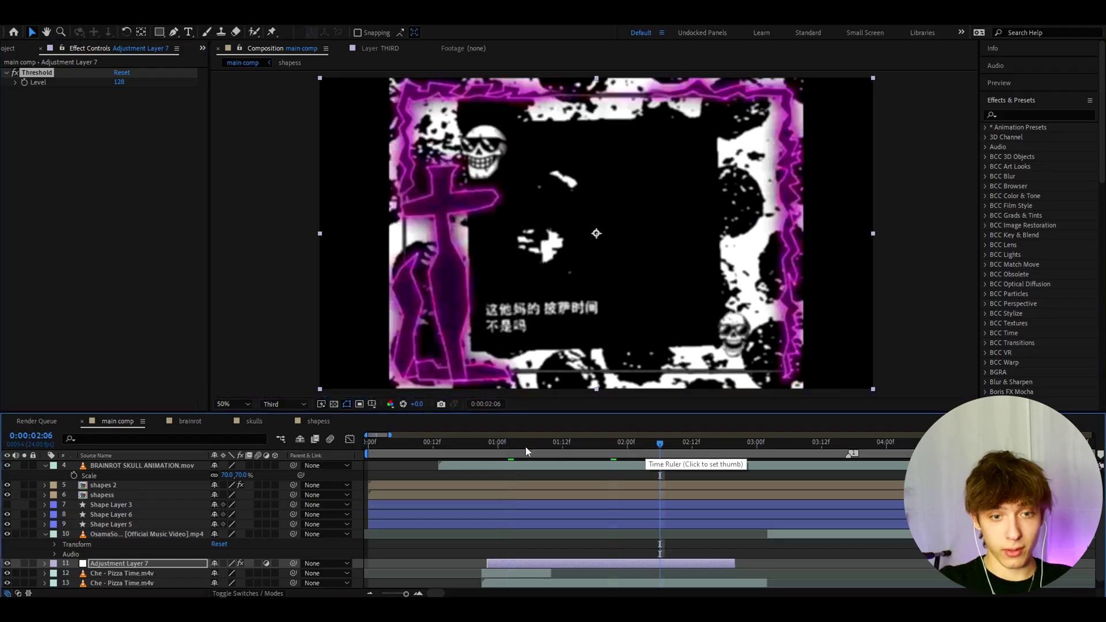
{"action": "left_click", "coordinate": [509, 449]}
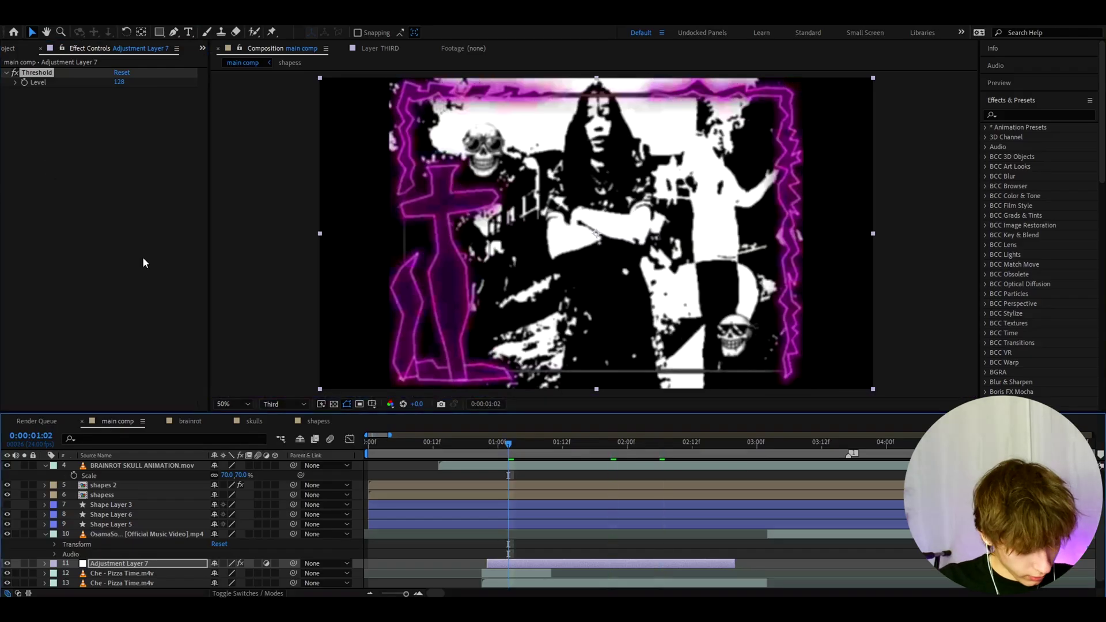
Apply the Exposure effect to Adjustment Layer 7 with an exposure of 9.06.
{"action": "key", "text": "ctrl+space"}
{"action": "type", "text": "ex"}
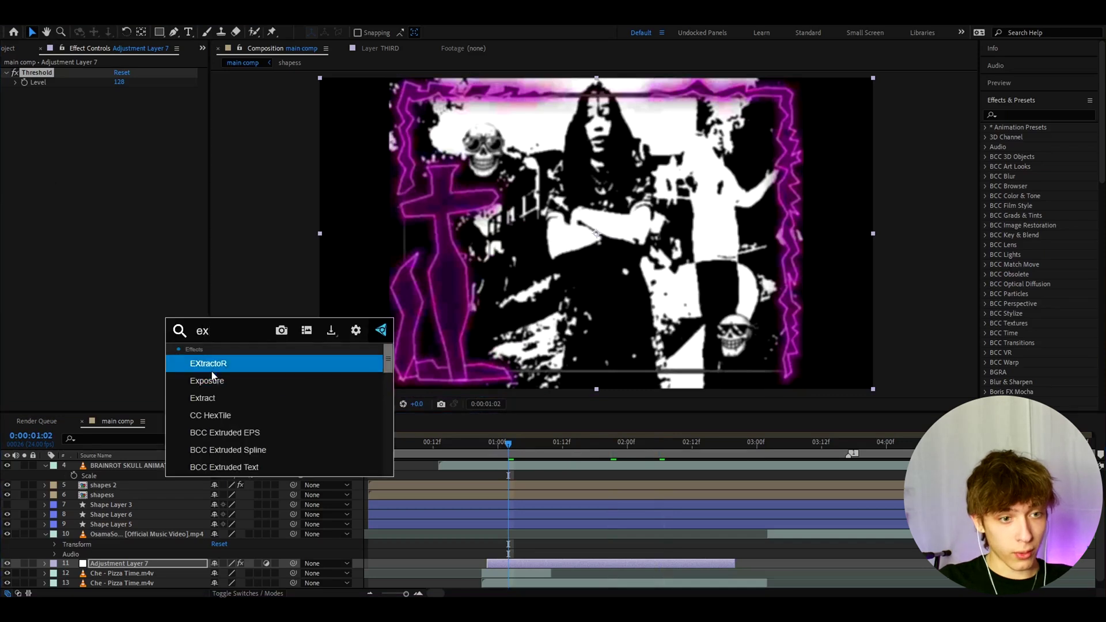
{"action": "key", "text": "Return"}
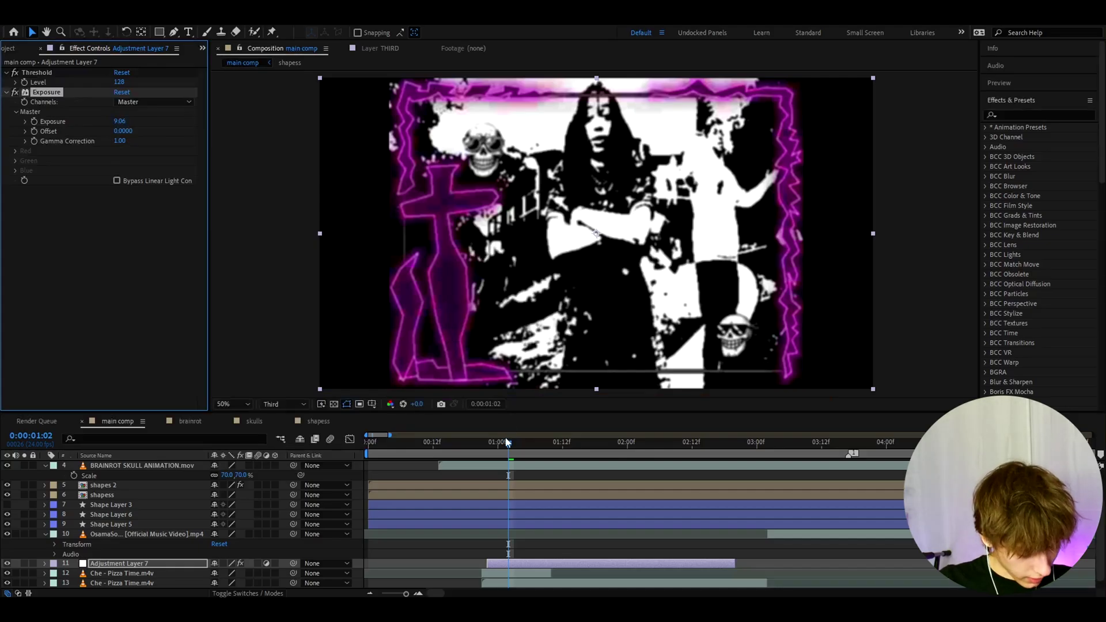
Apply S_JpegDamage to Adjustment Layer 7 with Quality 0.08 and save the project.
{"action": "key", "text": "ctrl+space"}
{"action": "type", "text": "s"}
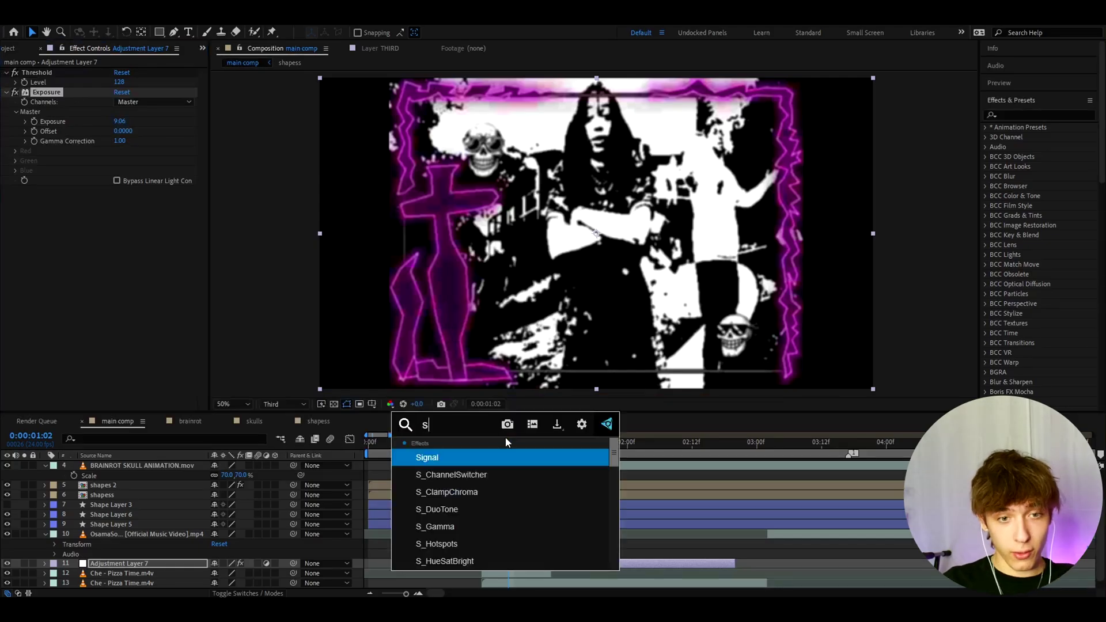
{"action": "type", "text": "_jpeg"}
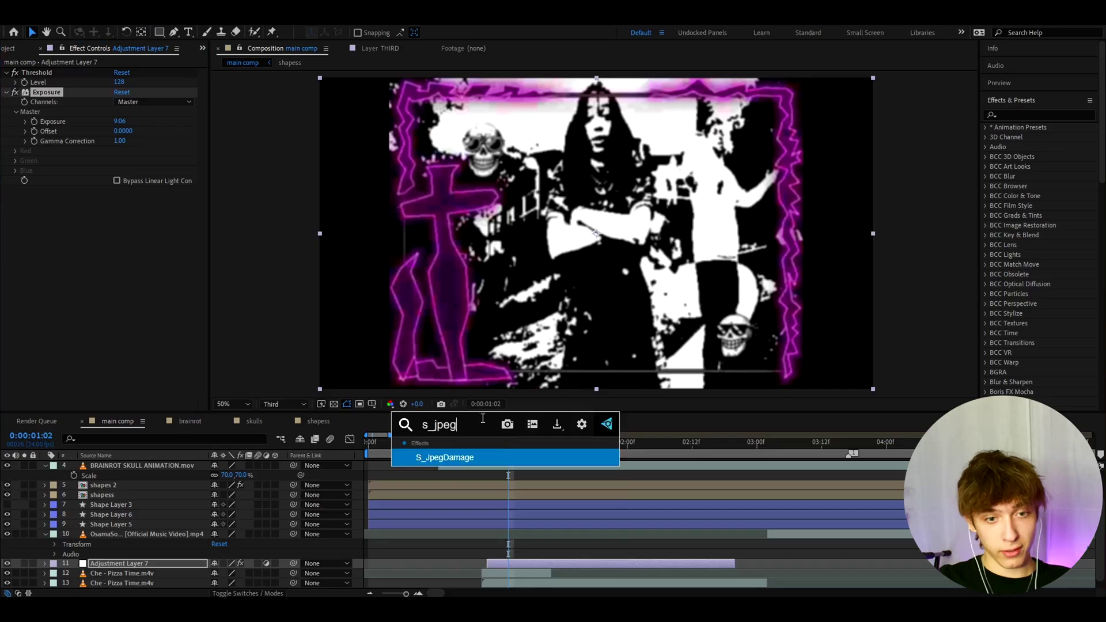
{"action": "left_click", "coordinate": [469, 458]}
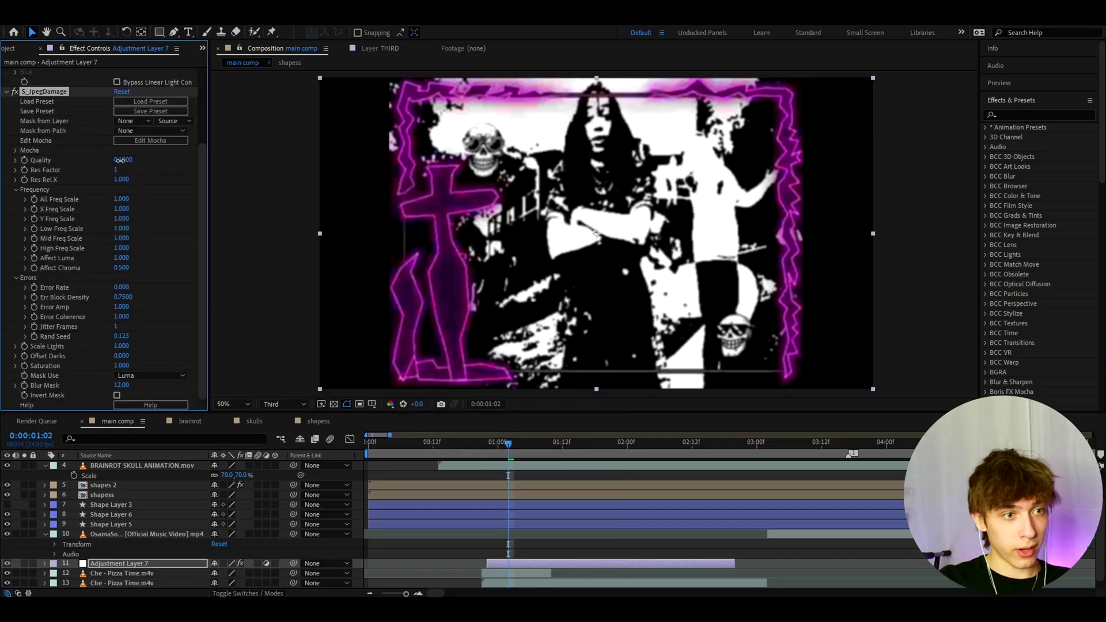
{"action": "type", "text": "0.0"}
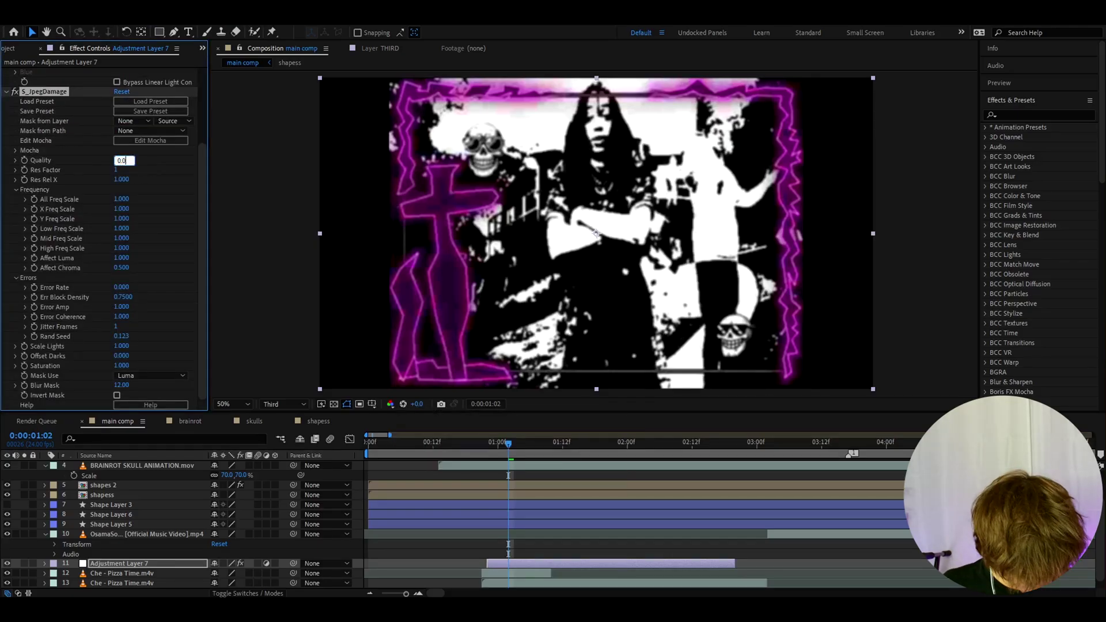
{"action": "type", "text": "8"}
{"action": "key", "text": "Return"}
{"action": "key", "text": "ctrl+s"}
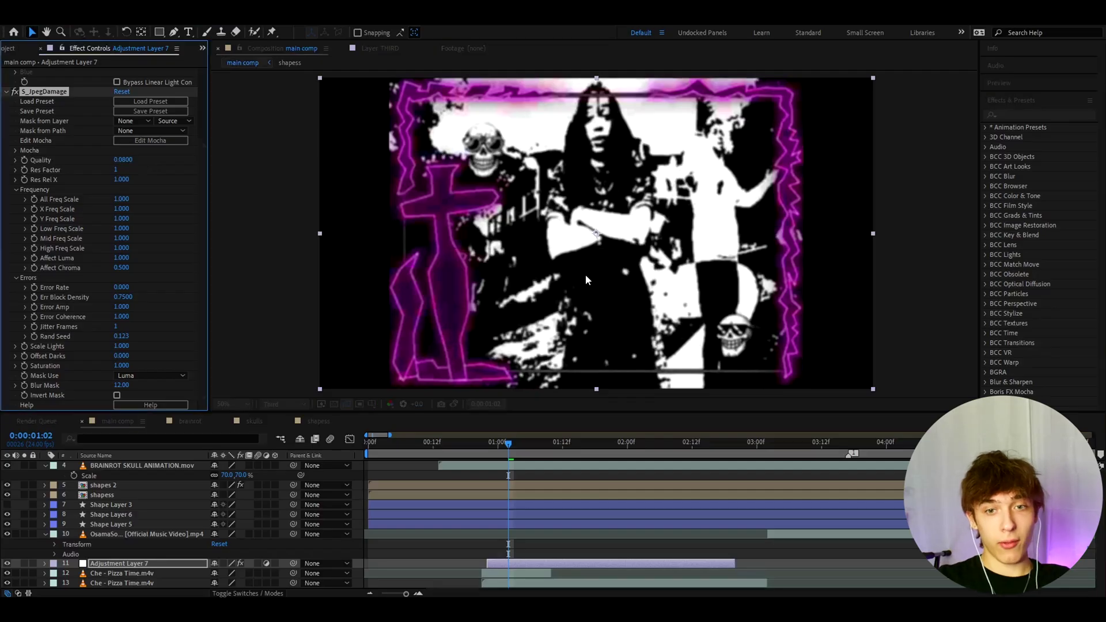
Check the JPEG-damaged threshold look at several frames of the Che - Pizza Time clip, up to 0:00:02:18.
{"action": "left_click", "coordinate": [627, 446]}
{"action": "left_click", "coordinate": [674, 448]}
{"action": "left_click_drag", "start_coordinate": [674, 449], "coordinate": [724, 450]}
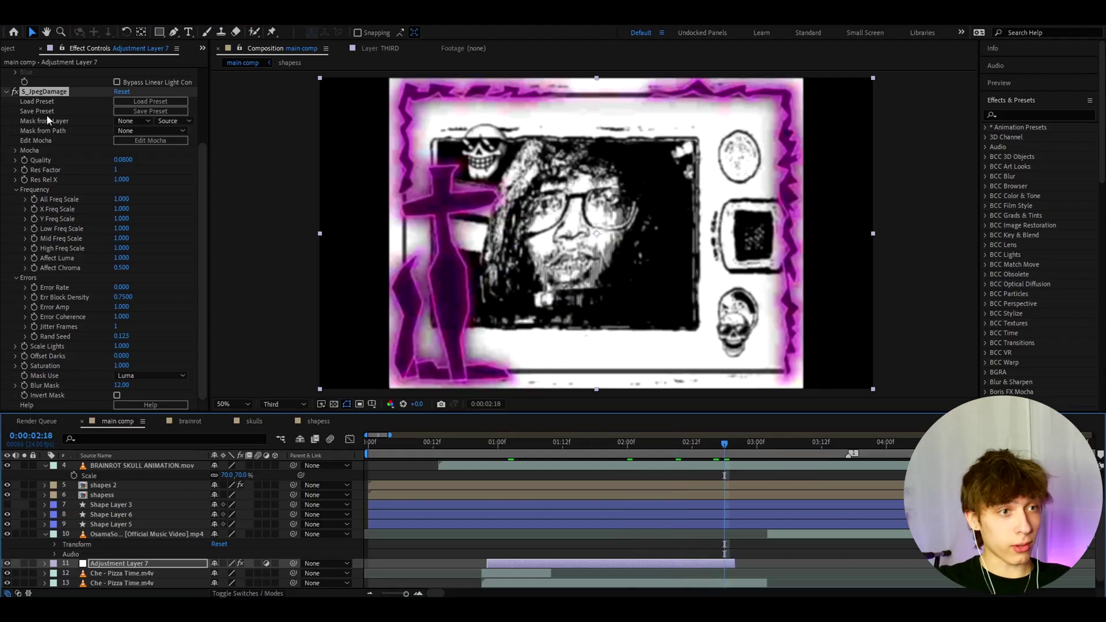
{"action": "scroll", "coordinate": [48, 120], "scroll_direction": "up", "scroll_amount": 3}
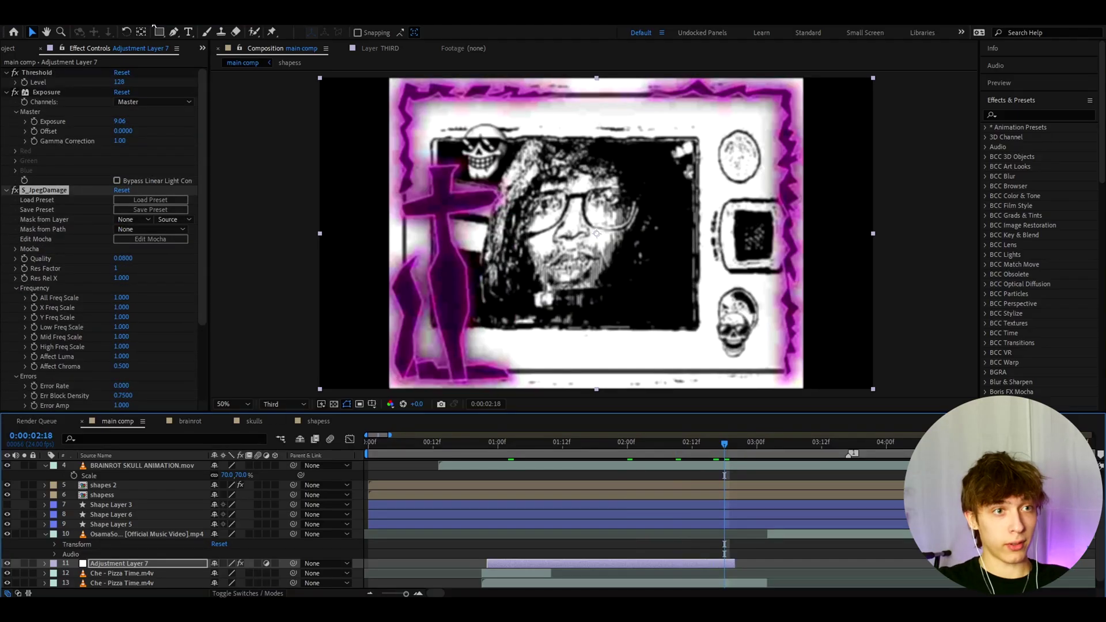
{"action": "right_click", "coordinate": [135, 259]}
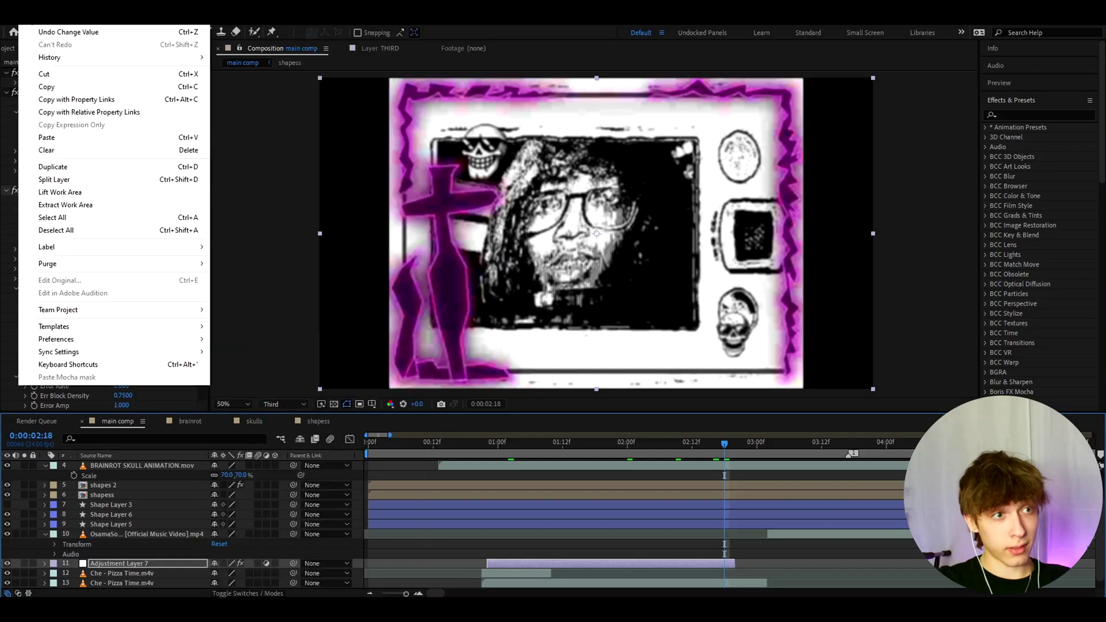
{"action": "left_click", "coordinate": [198, 295]}
Compare the threshold look at Full and Half preview resolution, ending on Third.
{"action": "left_click", "coordinate": [285, 406]}
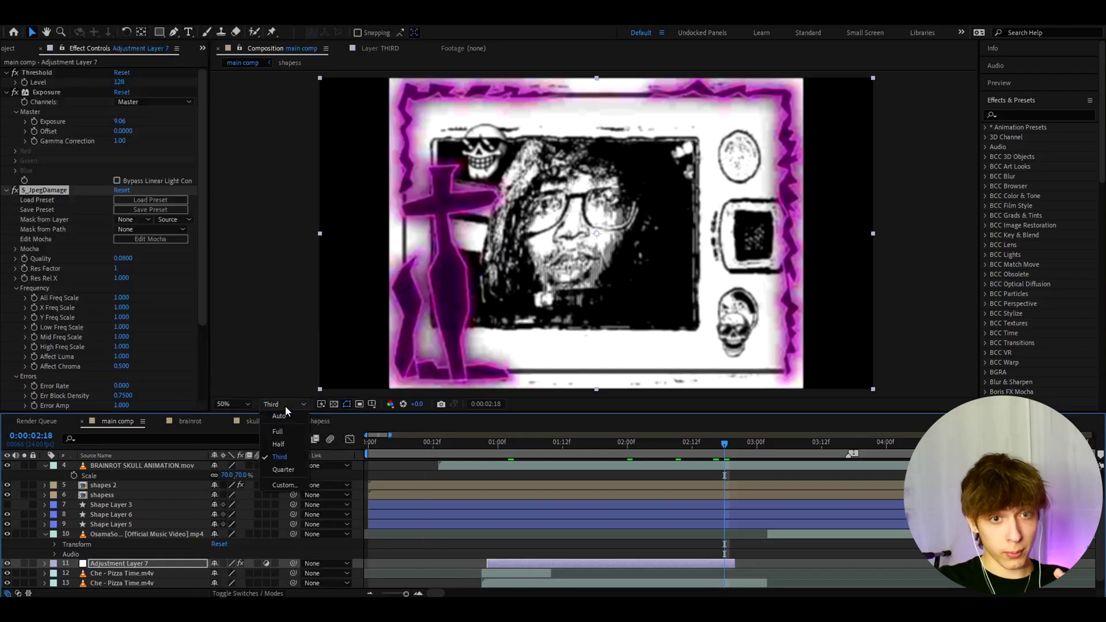
{"action": "left_click", "coordinate": [284, 435]}
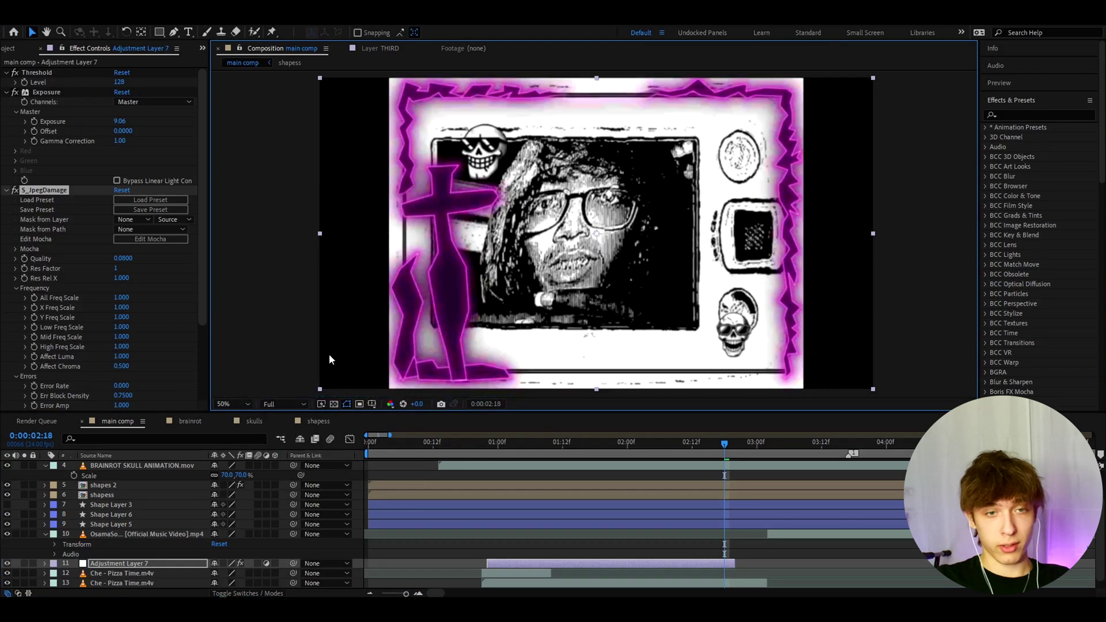
{"action": "left_click", "coordinate": [276, 405]}
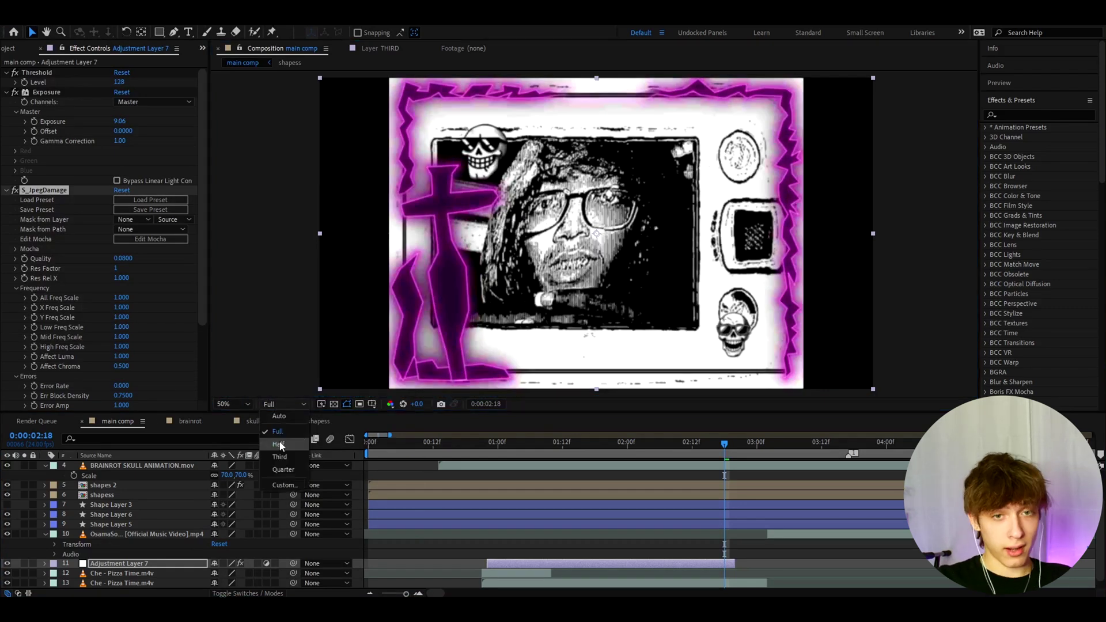
{"action": "left_click", "coordinate": [279, 445]}
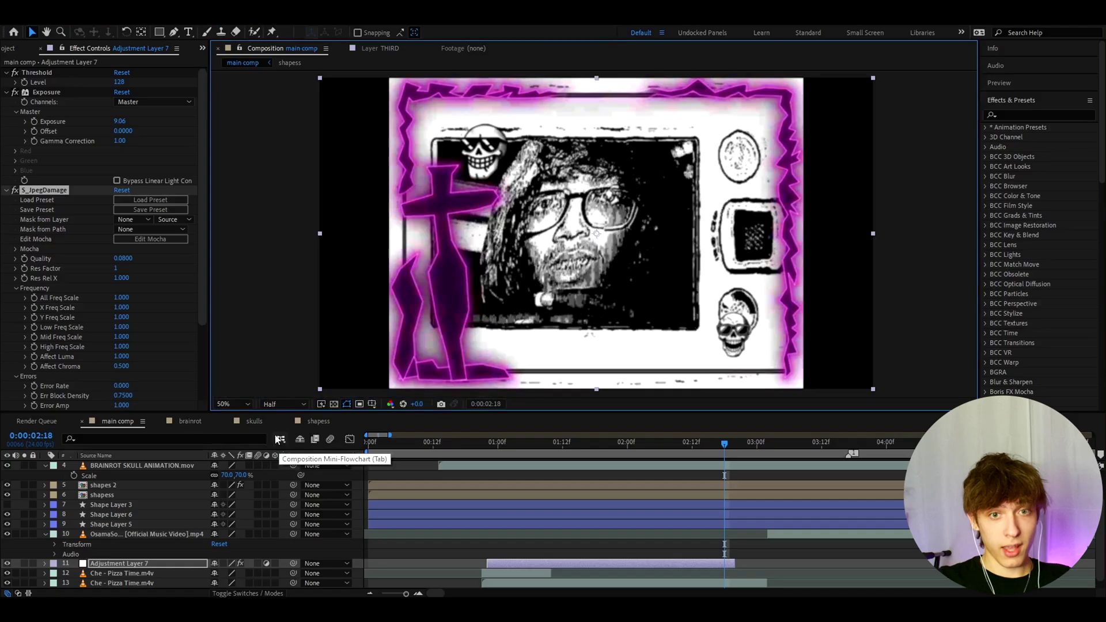
{"action": "left_click", "coordinate": [279, 404]}
{"action": "left_click", "coordinate": [279, 458]}
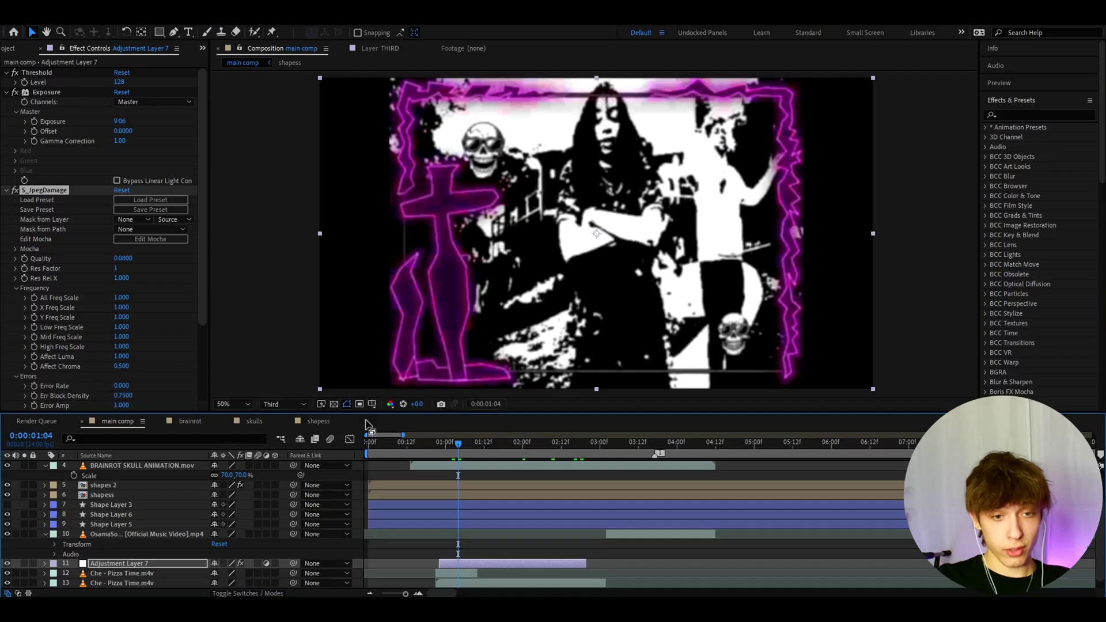
Add main comp to the render queue and set its render resolution to Third.
{"action": "scroll", "coordinate": [432, 455], "scroll_direction": "up", "scroll_amount": 2}
{"action": "left_click", "coordinate": [57, 12]}
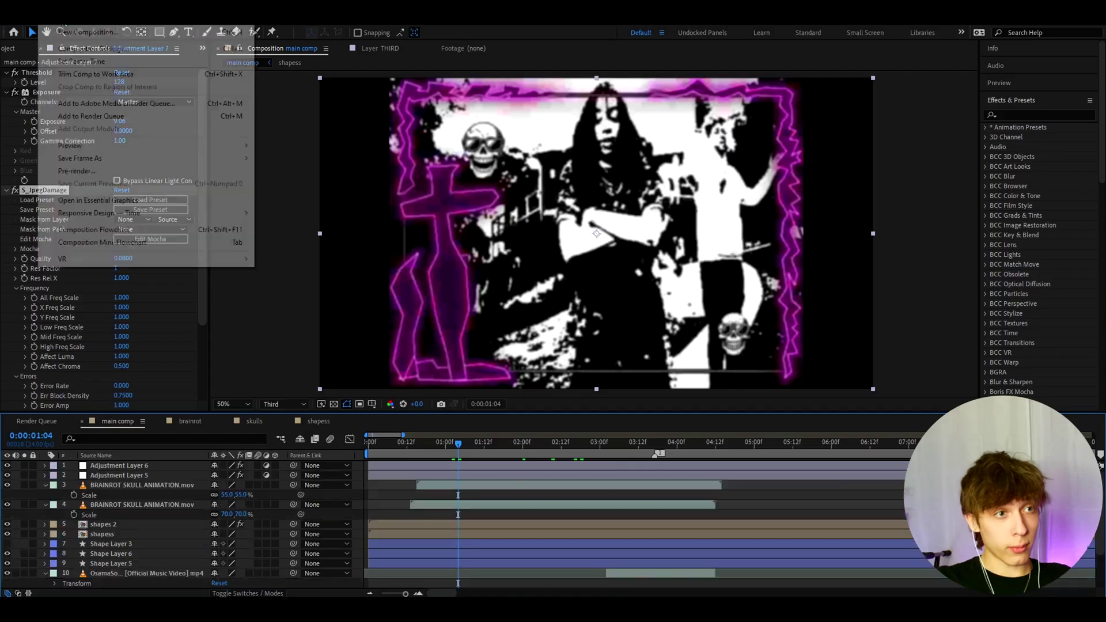
{"action": "left_click", "coordinate": [86, 116]}
{"action": "left_click", "coordinate": [95, 570]}
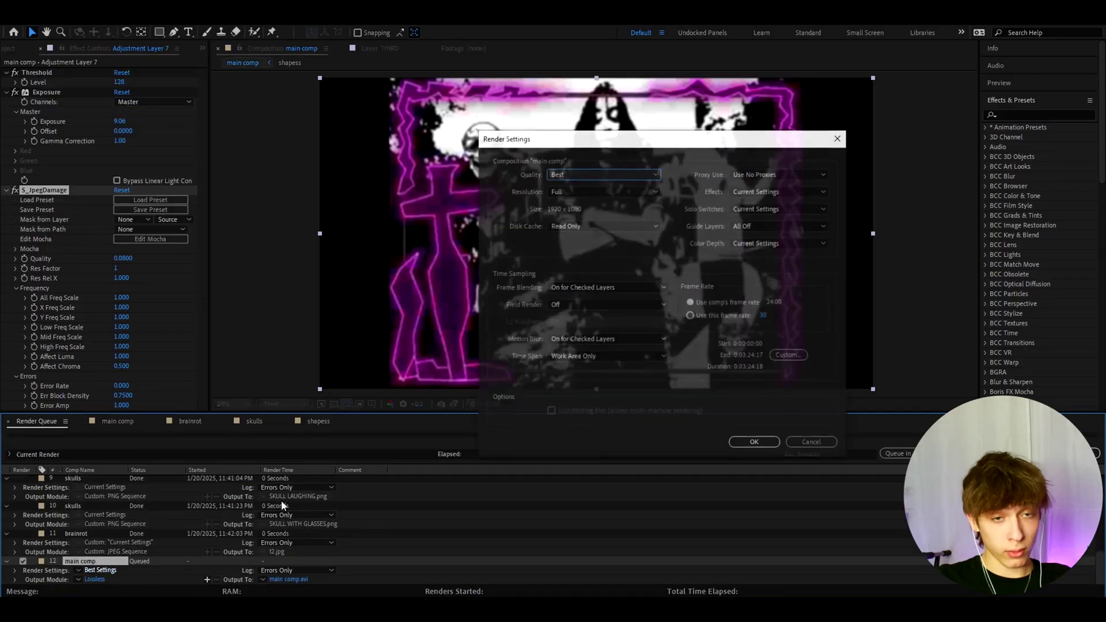
{"action": "left_click", "coordinate": [557, 192]}
{"action": "left_click", "coordinate": [570, 243]}
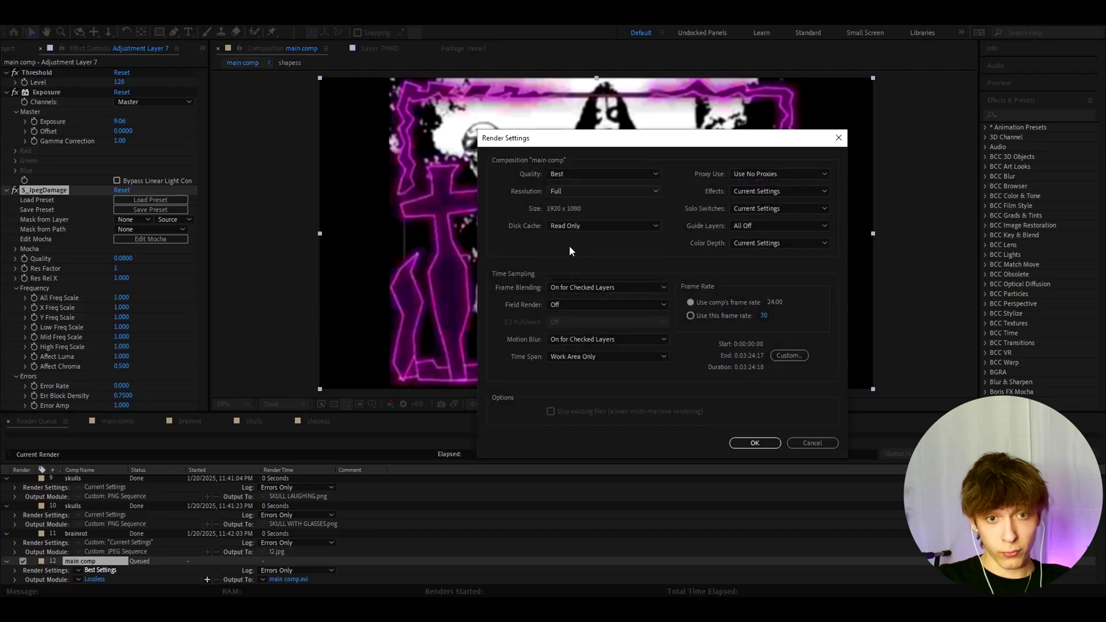
{"action": "left_click", "coordinate": [755, 443]}
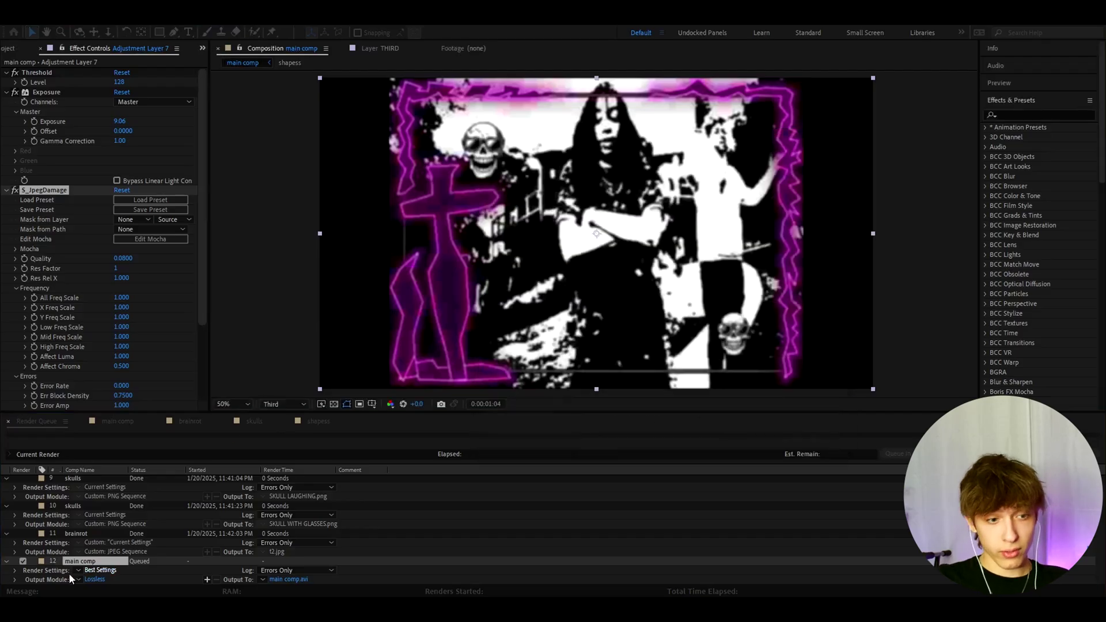
Enable resizing of main comp's render output to 1920 x 1080.
{"action": "left_click", "coordinate": [98, 580]}
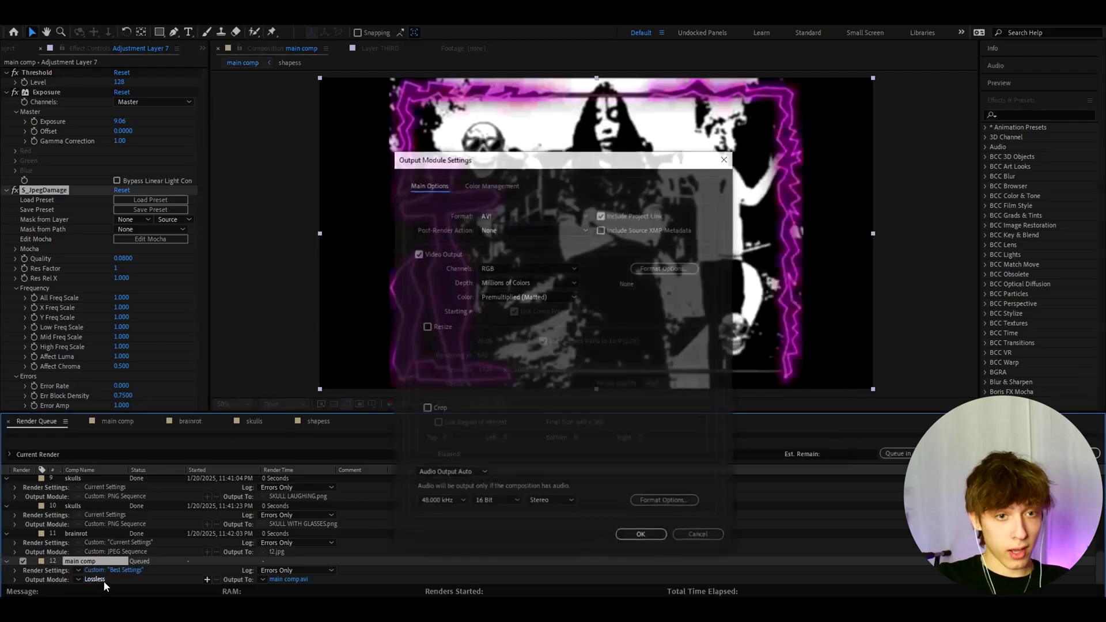
{"action": "left_click", "coordinate": [426, 327]}
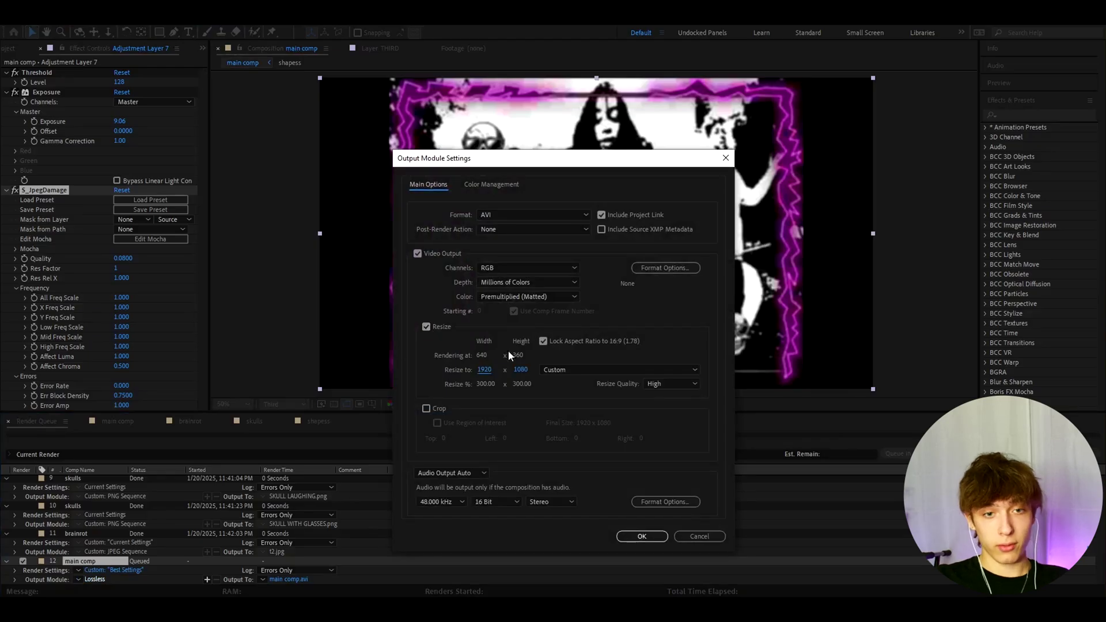
{"action": "left_click", "coordinate": [639, 535]}
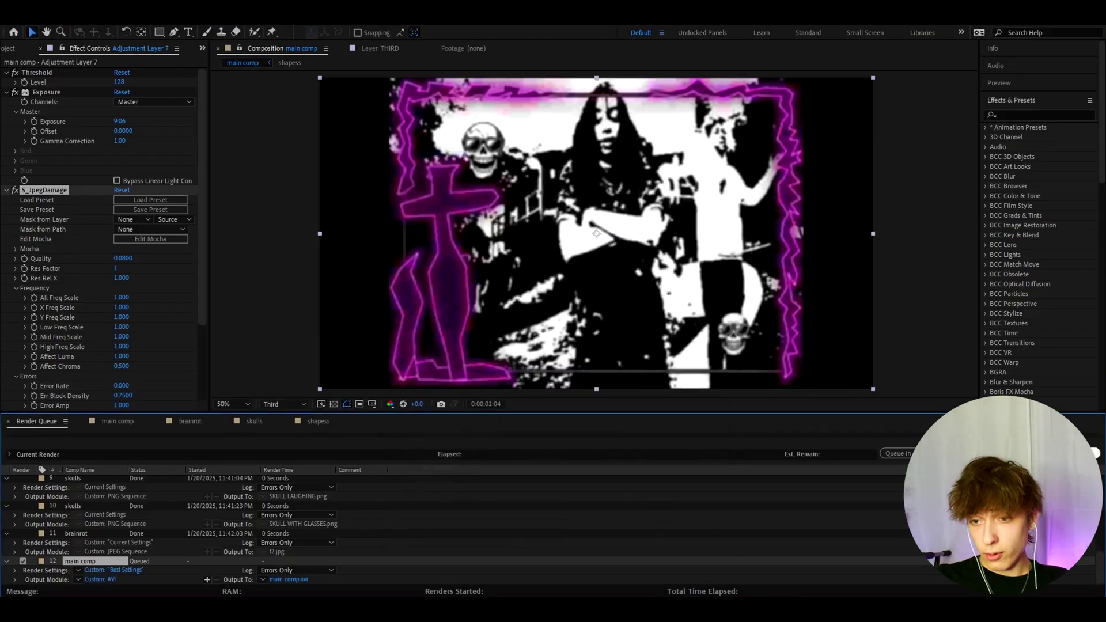
Return to main comp and check the frames from 0:00:01:04 back to 0:00:00:21.
{"action": "left_click", "coordinate": [124, 424]}
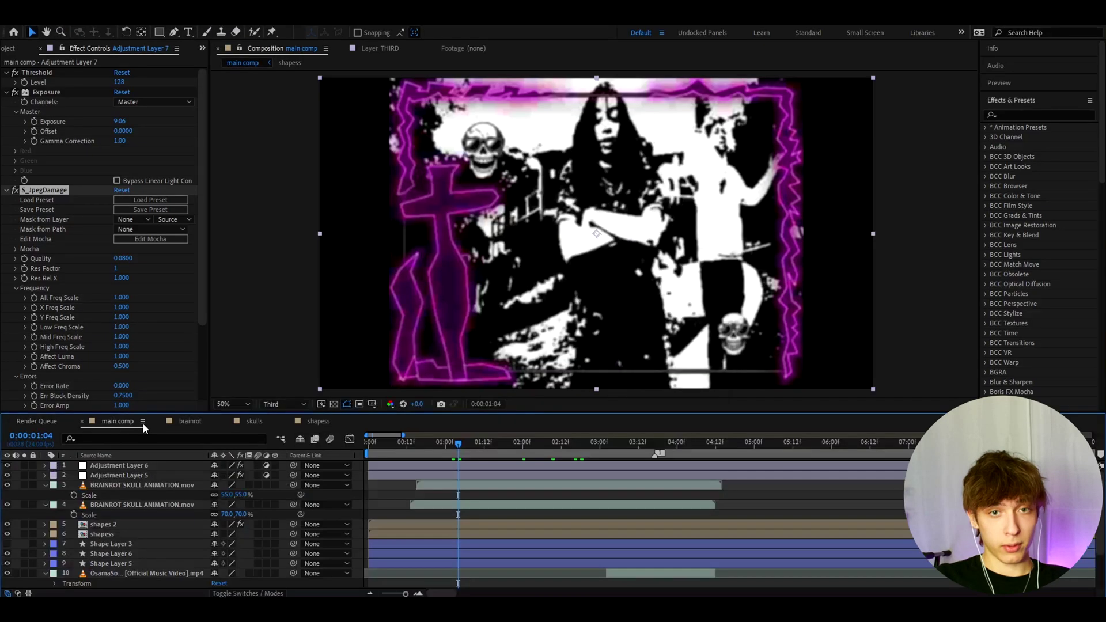
{"action": "left_click", "coordinate": [458, 445]}
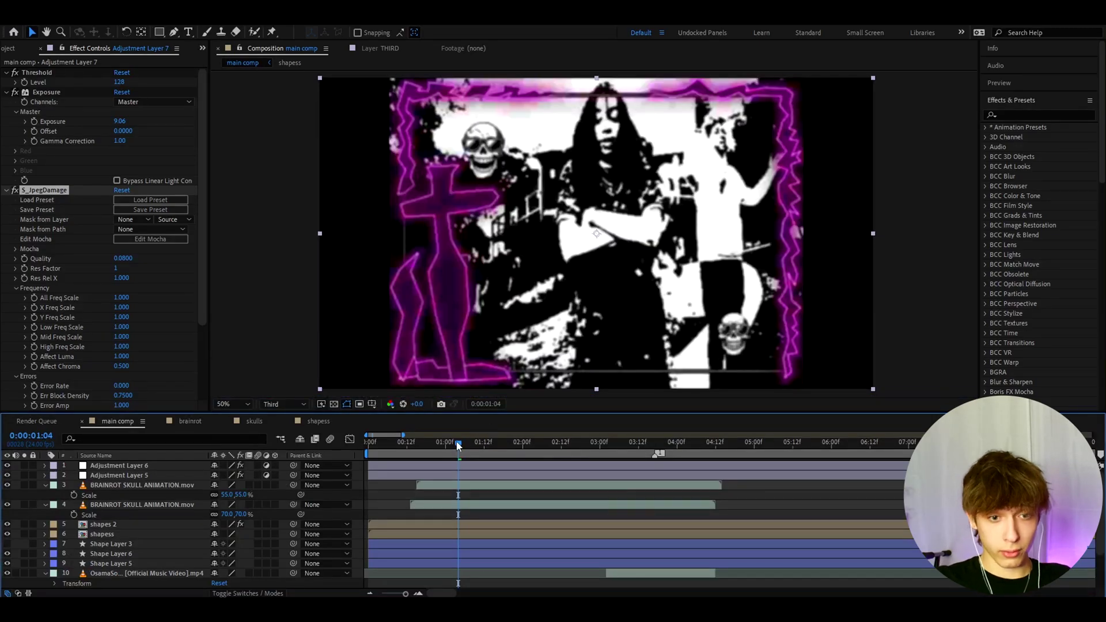
{"action": "left_click_drag", "start_coordinate": [454, 444], "coordinate": [442, 445]}
{"action": "left_click", "coordinate": [435, 448]}
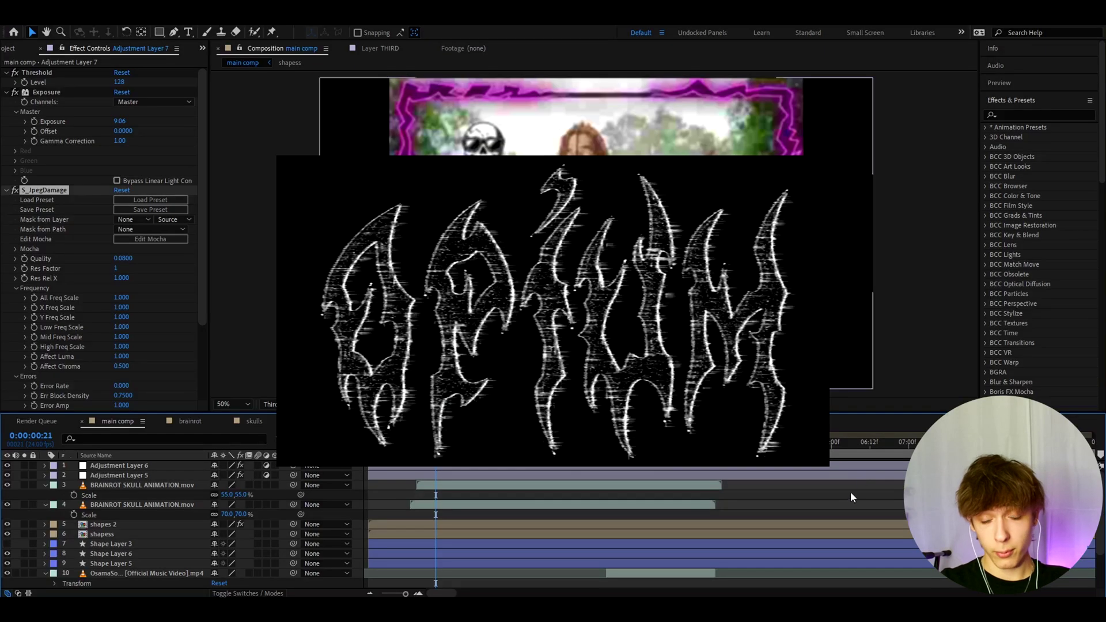
Go to 0:00:03:16 in main comp and set the preview resolution to Half.
{"action": "left_click", "coordinate": [651, 445]}
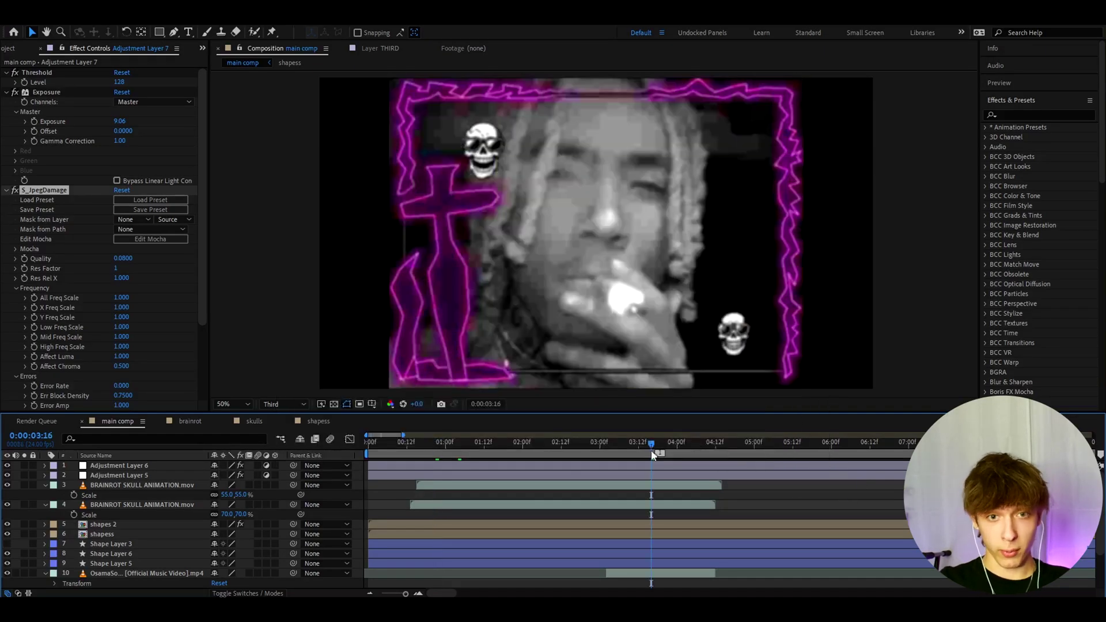
{"action": "left_click", "coordinate": [594, 524]}
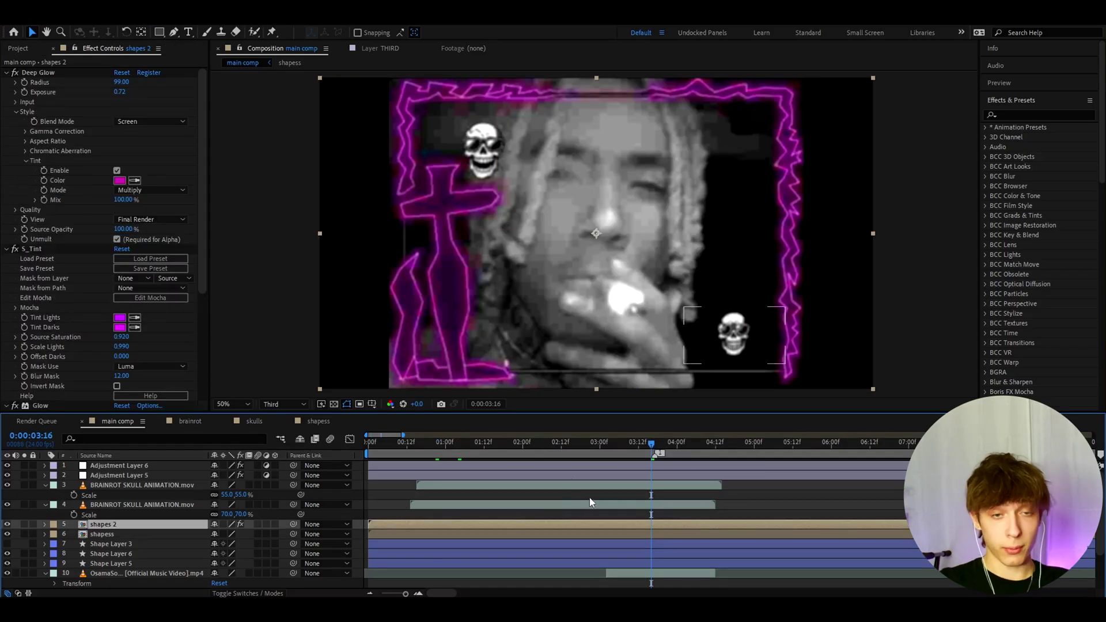
{"action": "left_click", "coordinate": [279, 403]}
{"action": "left_click", "coordinate": [278, 445]}
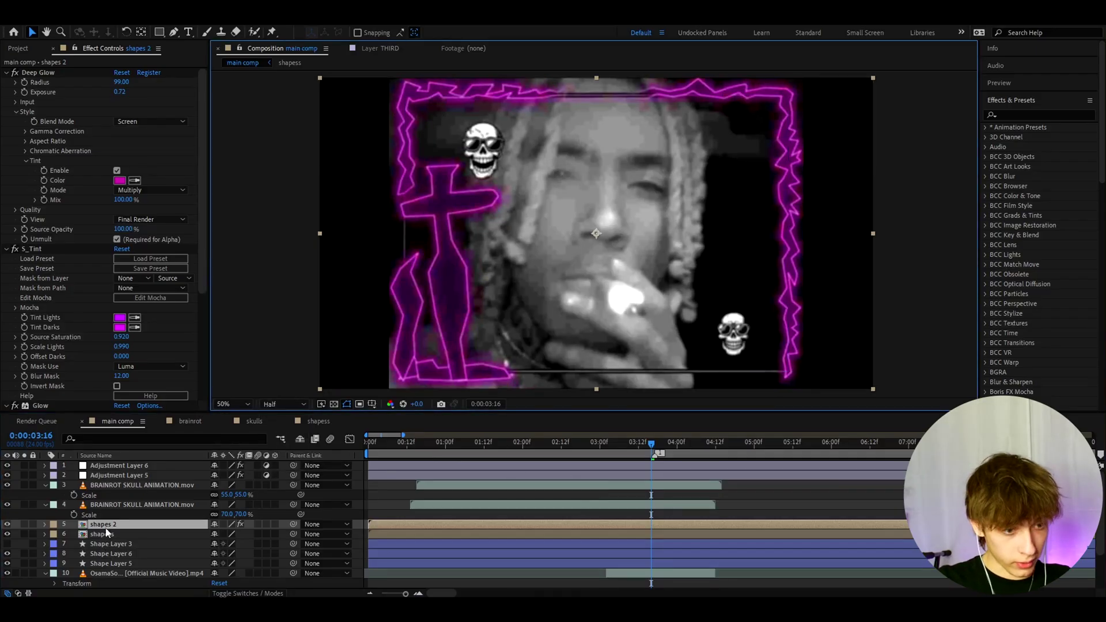
Add an adjustment layer directly above the OsamaSon video clip.
{"action": "left_click", "coordinate": [111, 476]}
{"action": "left_click", "coordinate": [620, 572]}
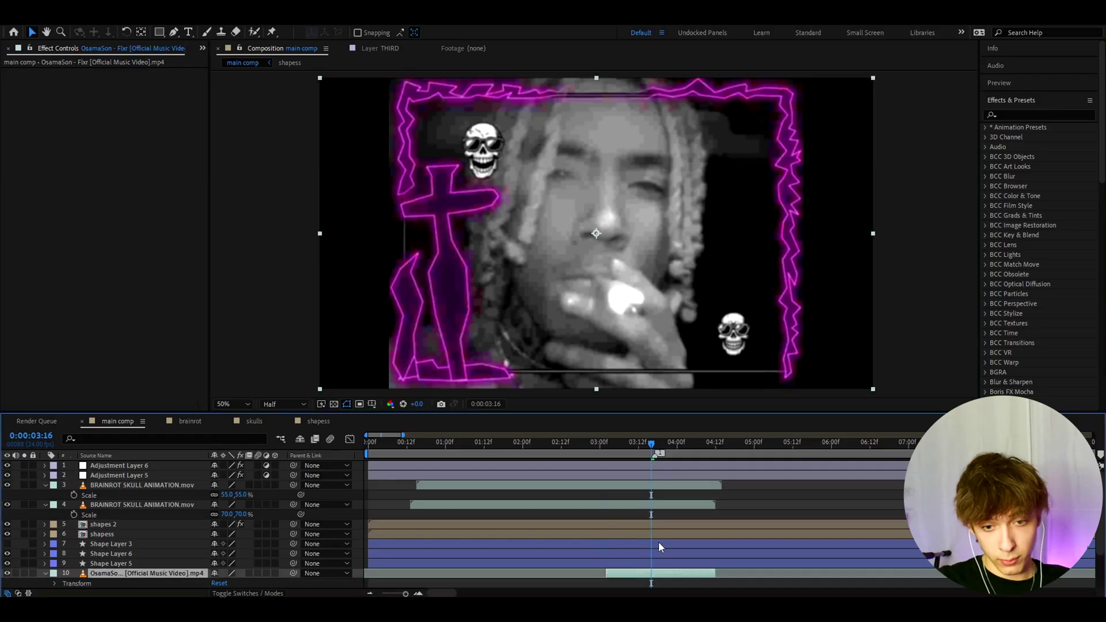
{"action": "key", "text": "ctrl+alt+y"}
Find the opium presets and apply Opium 11 to Adjustment Layer 8.
{"action": "left_click", "coordinate": [1014, 115]}
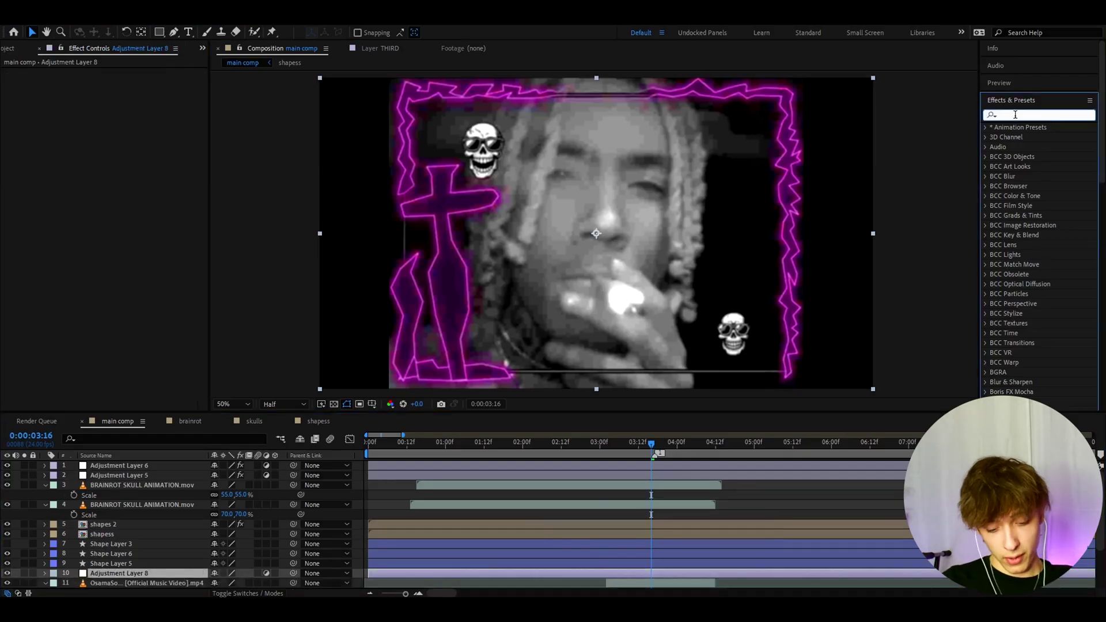
{"action": "type", "text": "opium"}
{"action": "scroll", "coordinate": [1038, 260], "scroll_direction": "down", "scroll_amount": 3}
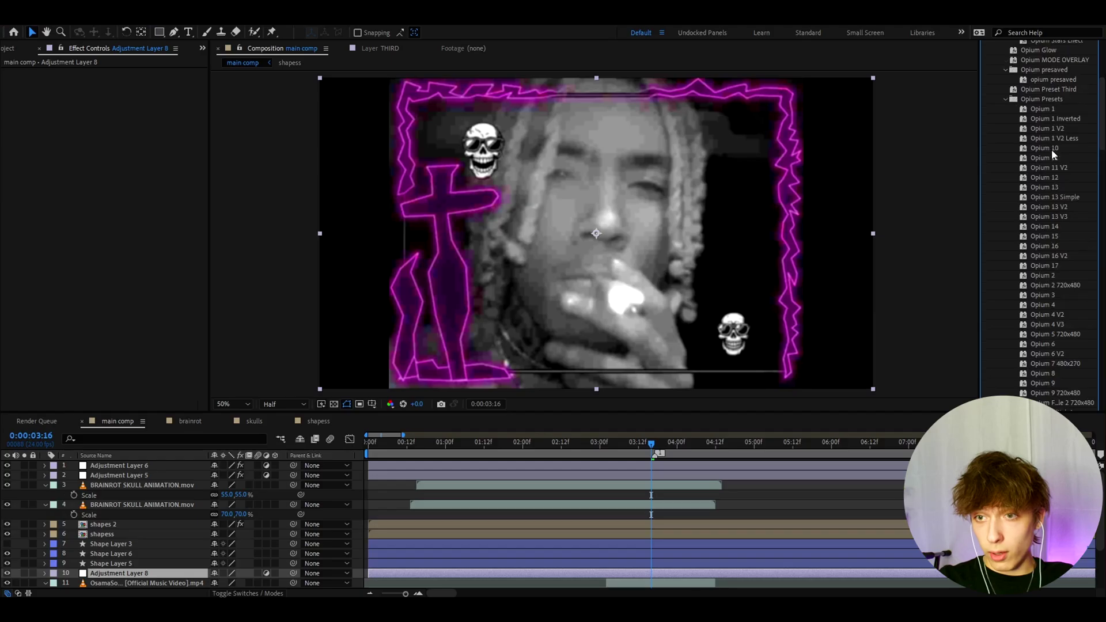
{"action": "double_click", "coordinate": [1052, 157]}
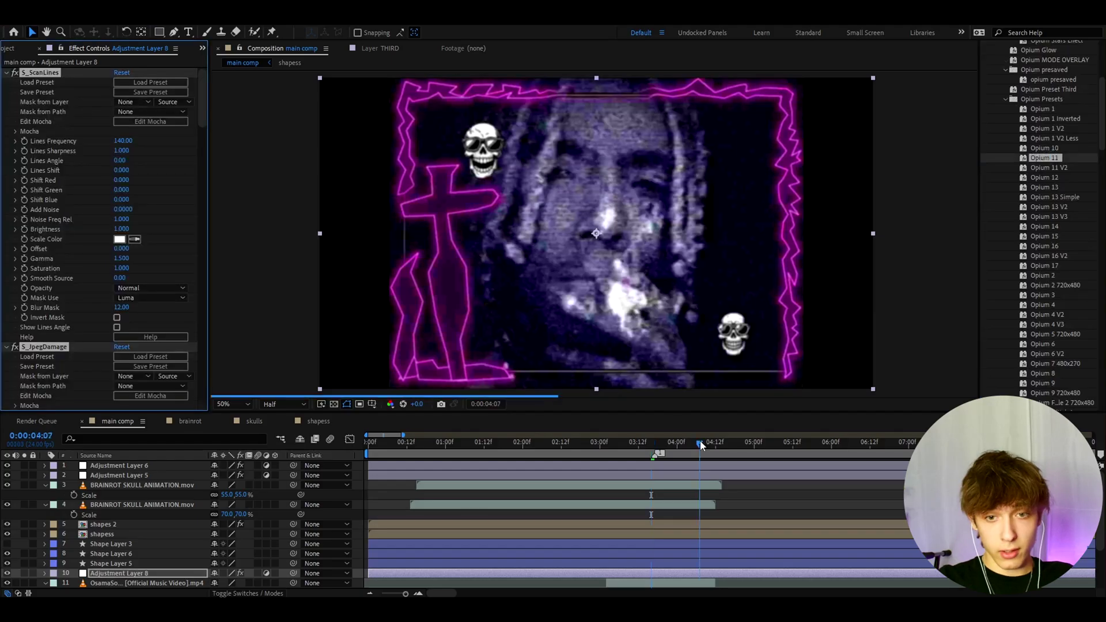
Check the Opium 11 look on the OsamaSon clip at 0:00:04:07, 0:00:03:09 and 0:00:03:05, then select the clip.
{"action": "left_click", "coordinate": [700, 444]}
{"action": "left_click", "coordinate": [629, 444]}
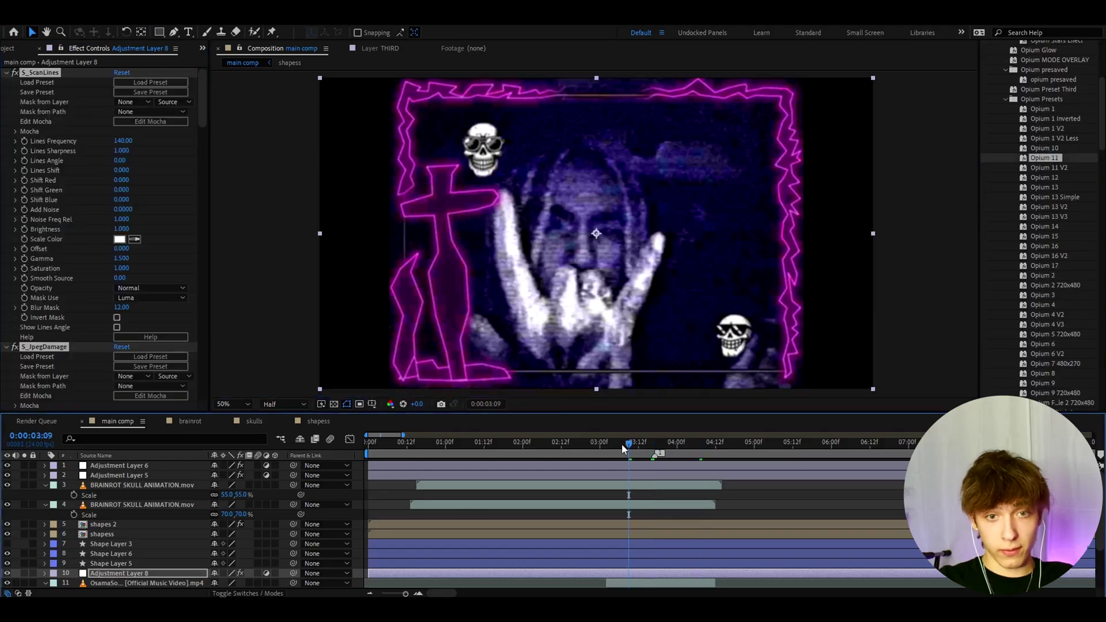
{"action": "left_click", "coordinate": [616, 444]}
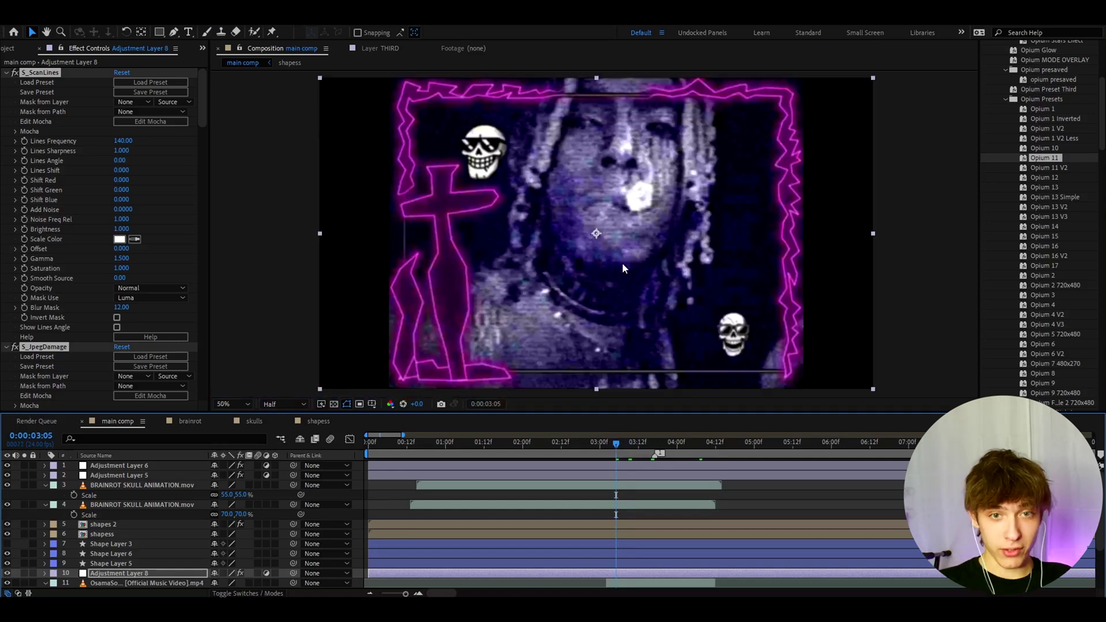
{"action": "key", "text": "ctrl+Down"}
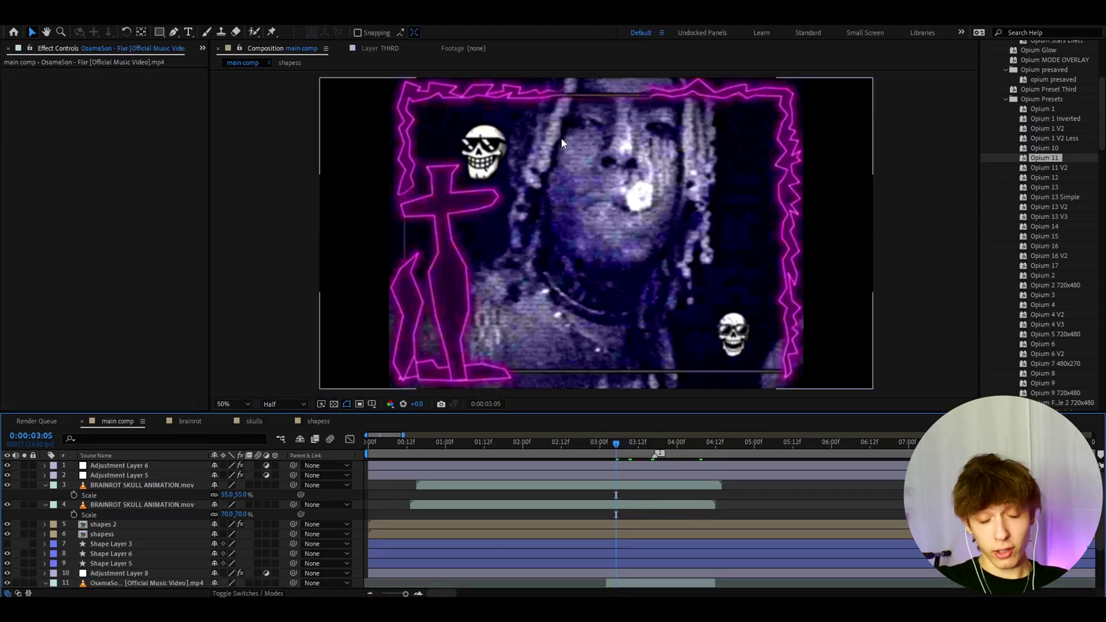
{"action": "left_click", "coordinate": [282, 403]}
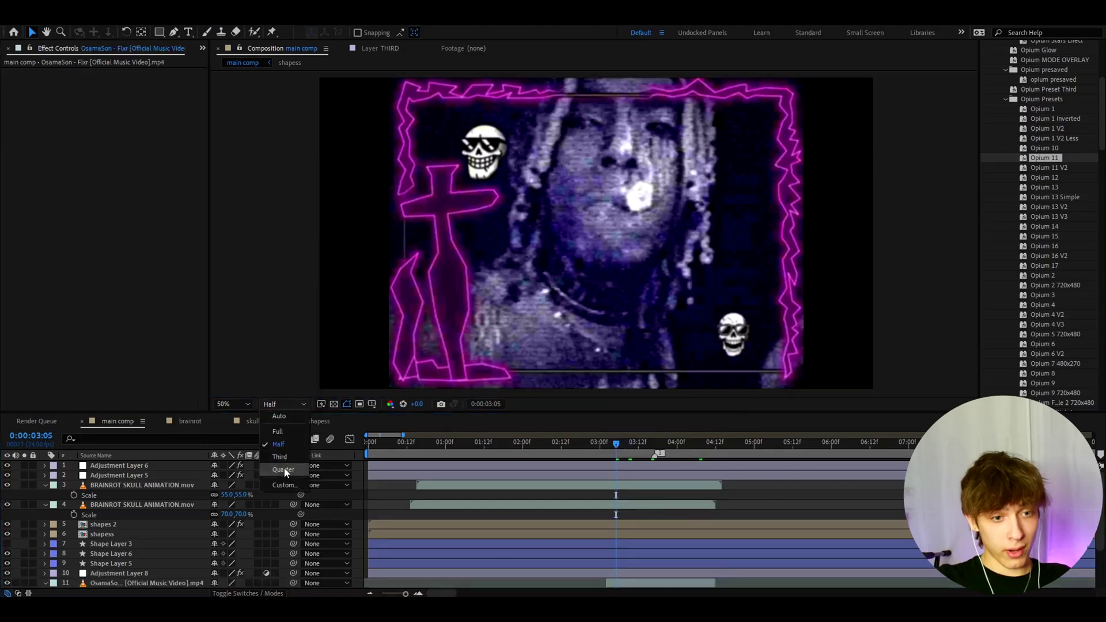
{"action": "left_click", "coordinate": [282, 403]}
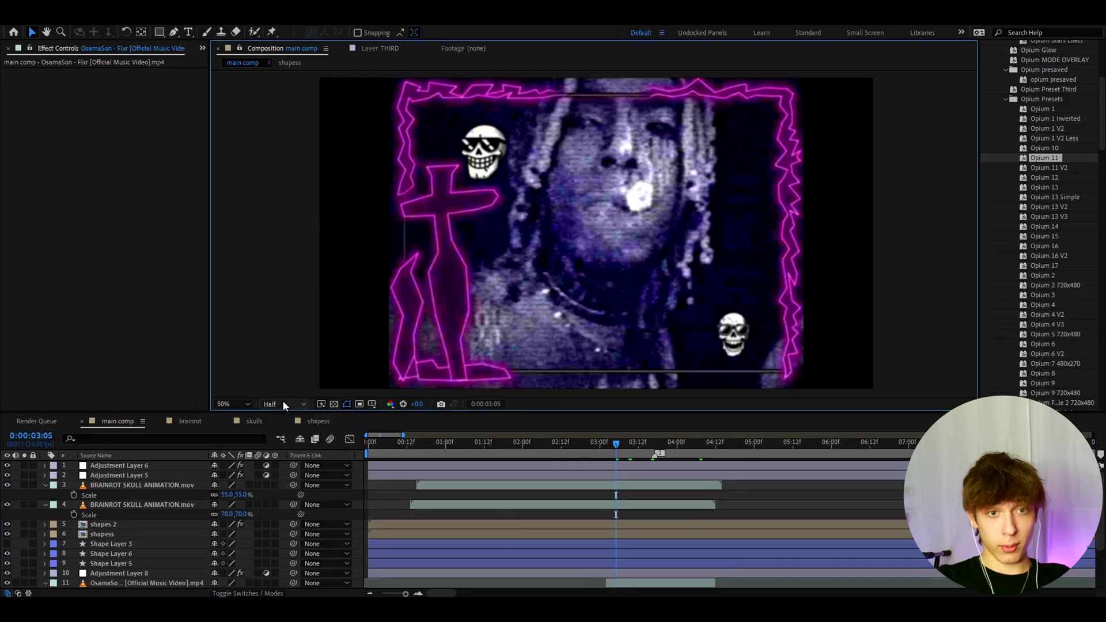
Remove all the Opium 11 effects from Adjustment Layer 8.
{"action": "left_click", "coordinate": [539, 574]}
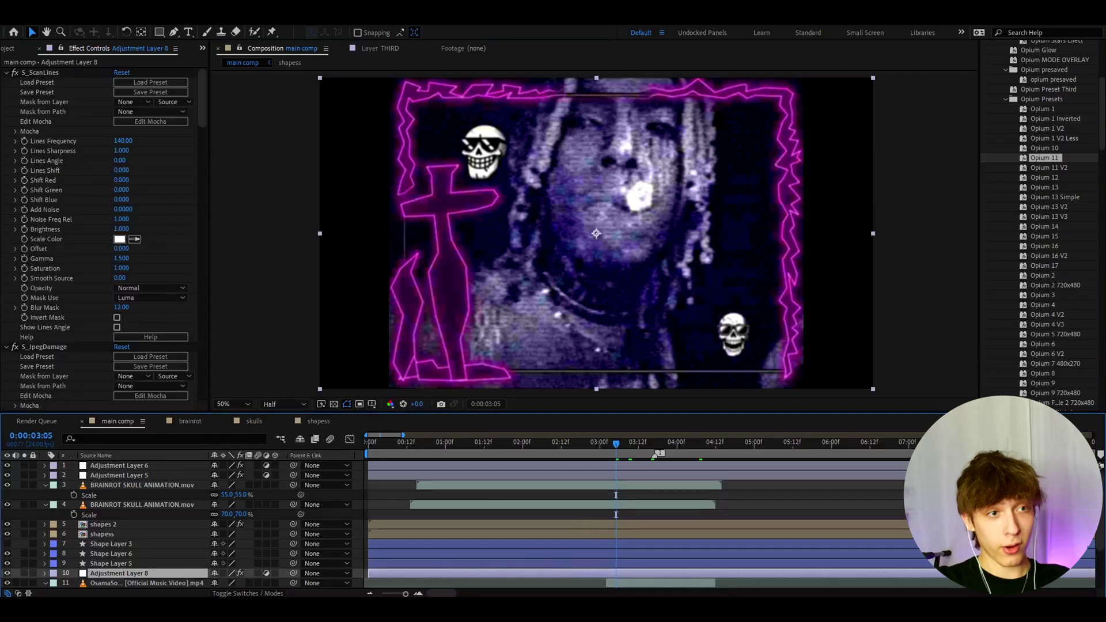
{"action": "key", "text": "ctrl+a"}
{"action": "key", "text": "Delete"}
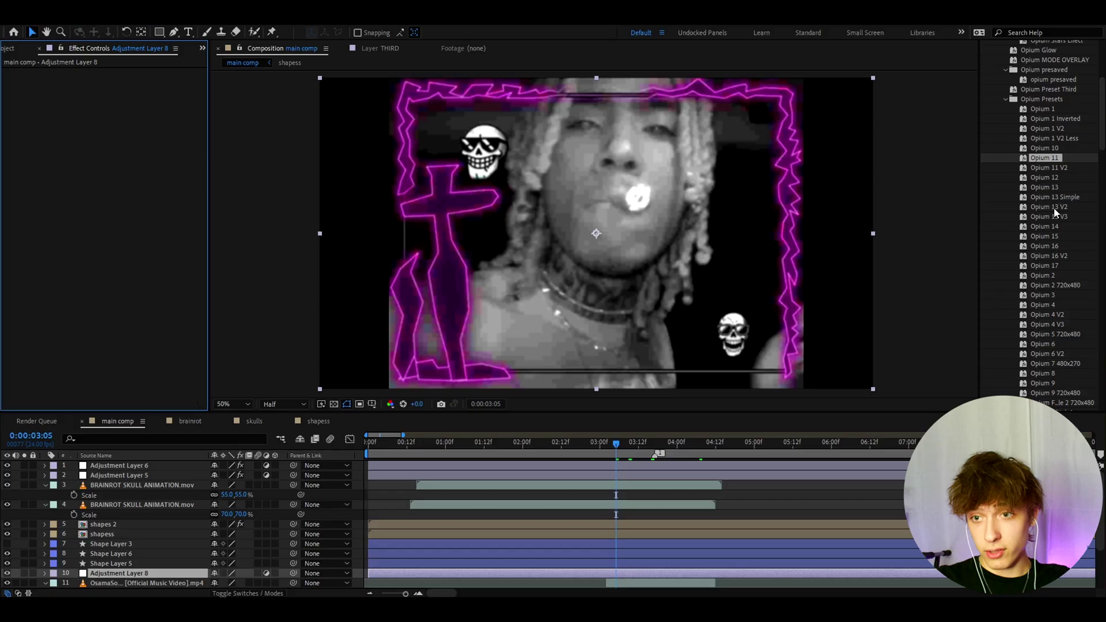
Try the Opium 14 preset on Adjustment Layer 8, check it at 0:00:04:00 and 0:00:03:16, and undo it.
{"action": "double_click", "coordinate": [1046, 226]}
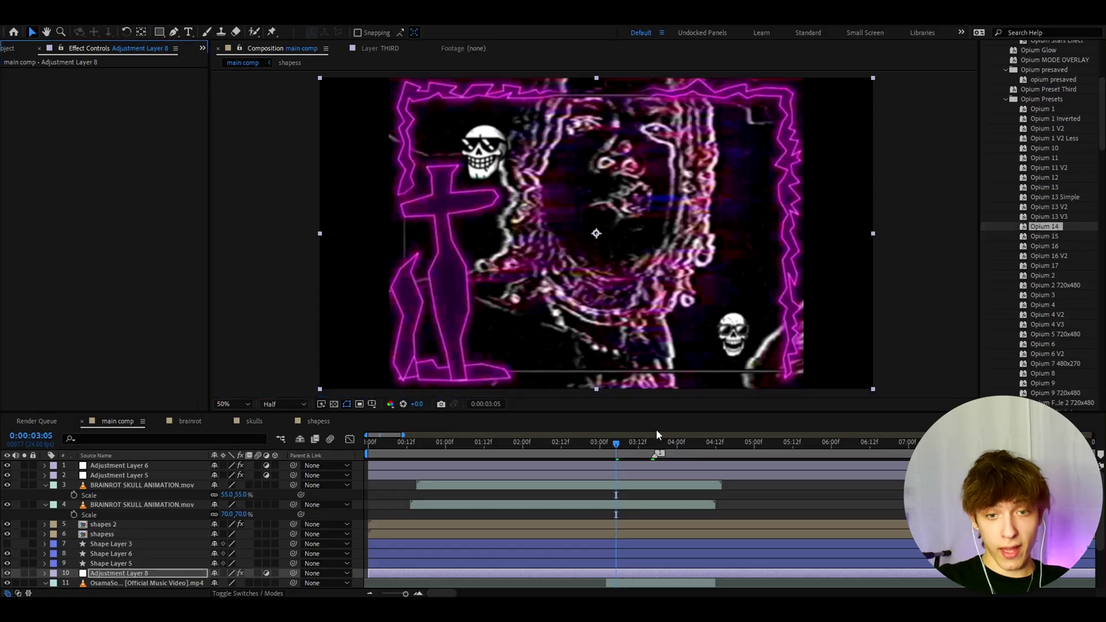
{"action": "left_click_drag", "start_coordinate": [685, 444], "coordinate": [651, 446]}
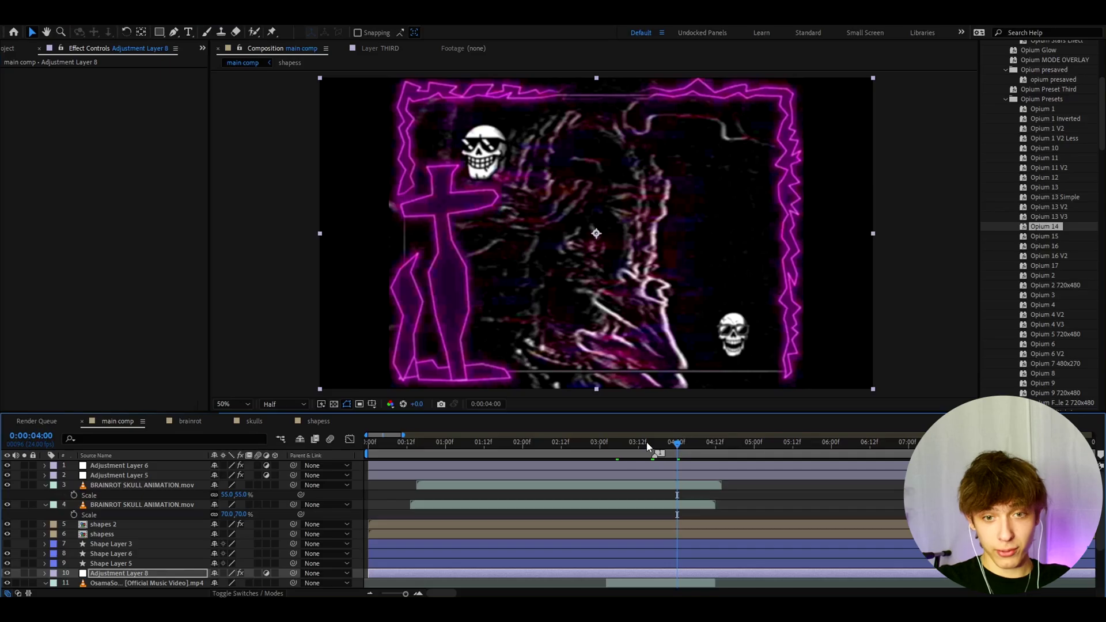
{"action": "scroll", "coordinate": [728, 209], "scroll_direction": "down", "scroll_amount": 1}
{"action": "scroll", "coordinate": [565, 240], "scroll_direction": "up", "scroll_amount": 1}
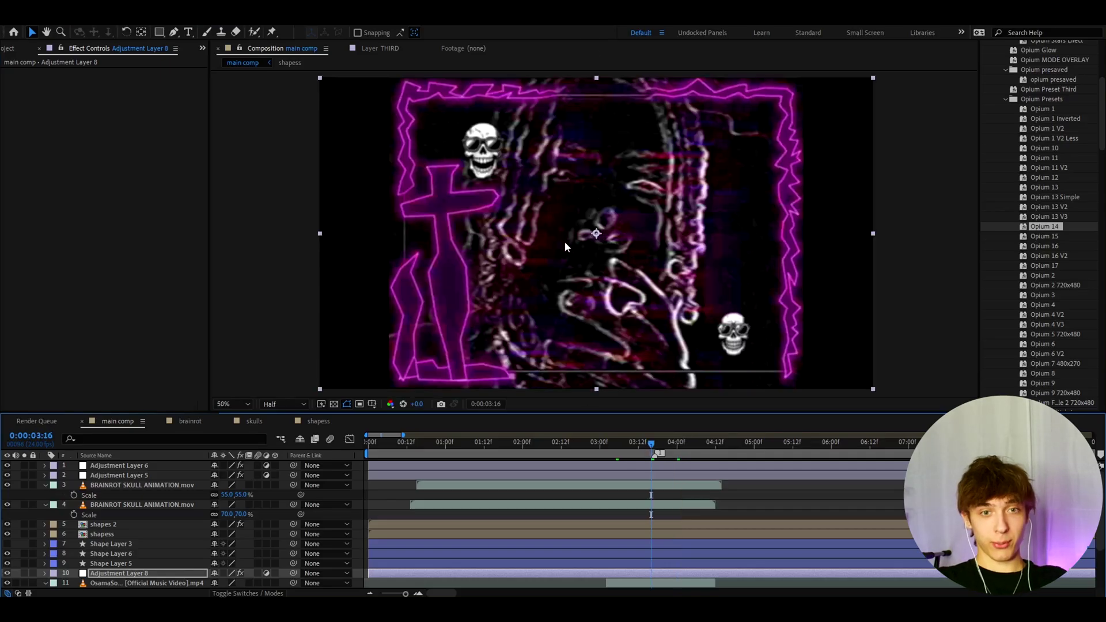
{"action": "left_click", "coordinate": [648, 570]}
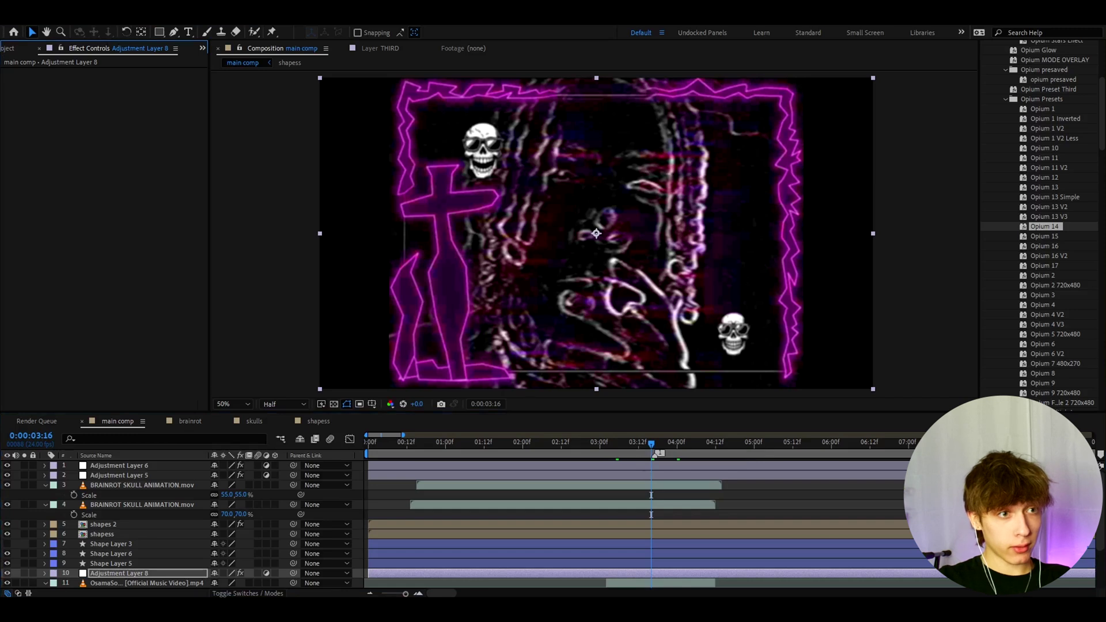
{"action": "key", "text": "ctrl+z"}
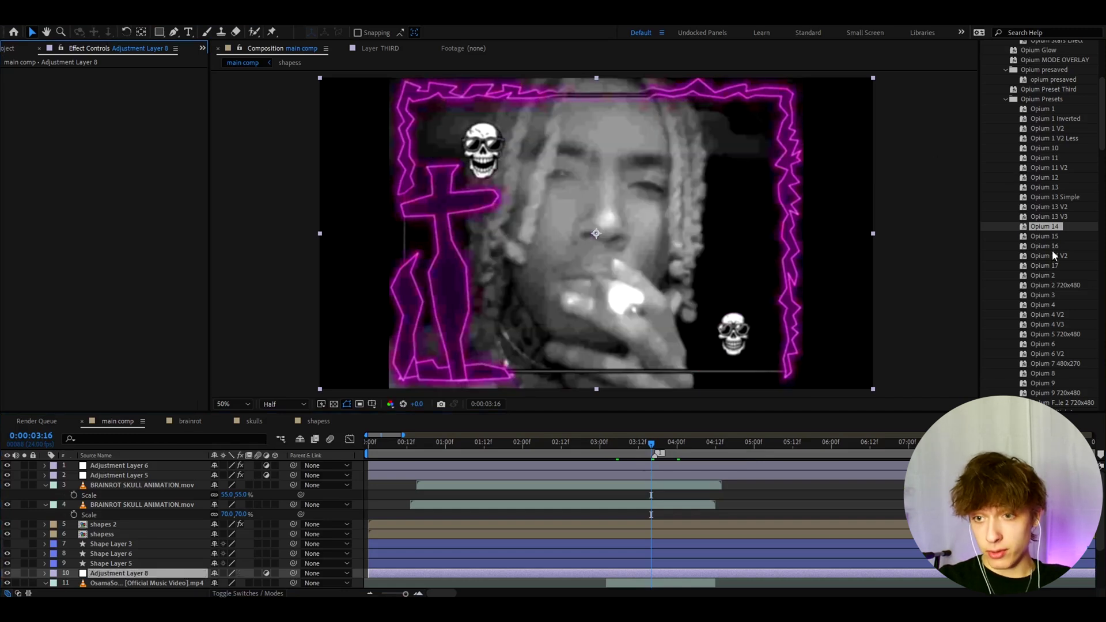
Apply the Opium 6 preset to Adjustment Layer 8, check it at 0:00:04:06 and deselect all layers.
{"action": "scroll", "coordinate": [1052, 253], "scroll_direction": "down", "scroll_amount": 2}
{"action": "double_click", "coordinate": [1048, 307]}
{"action": "left_click", "coordinate": [695, 444]}
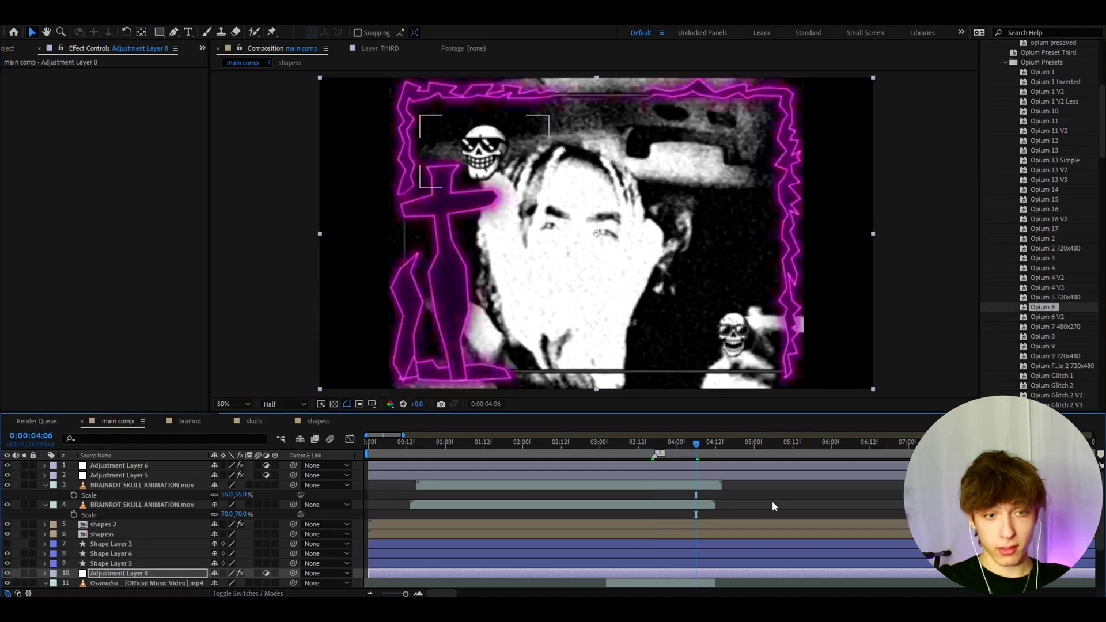
{"action": "key", "text": "ctrl+shift+a"}
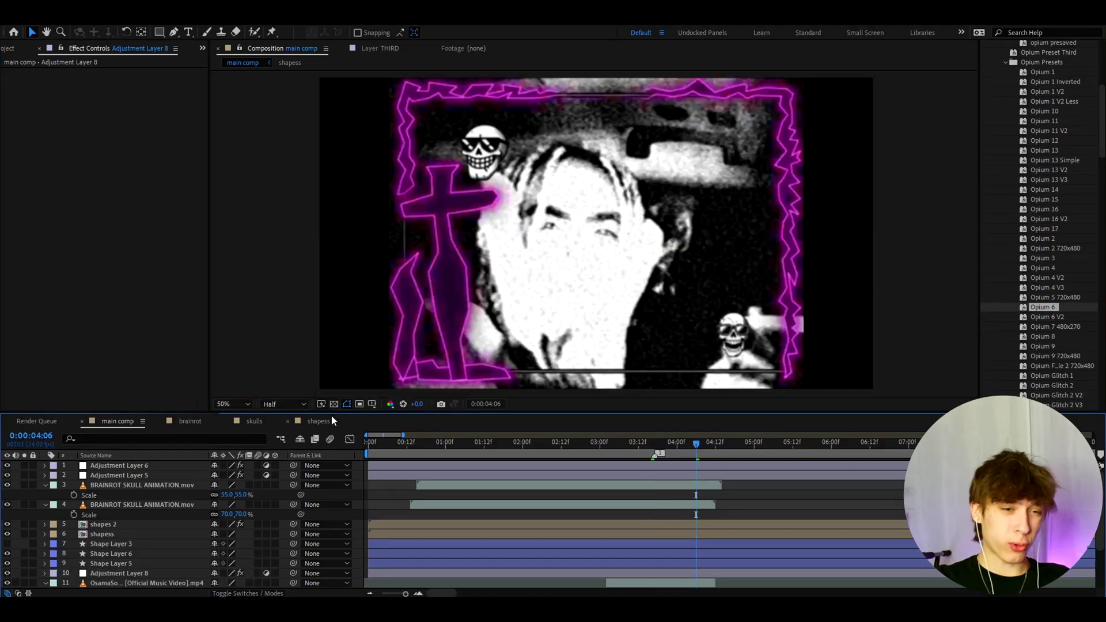